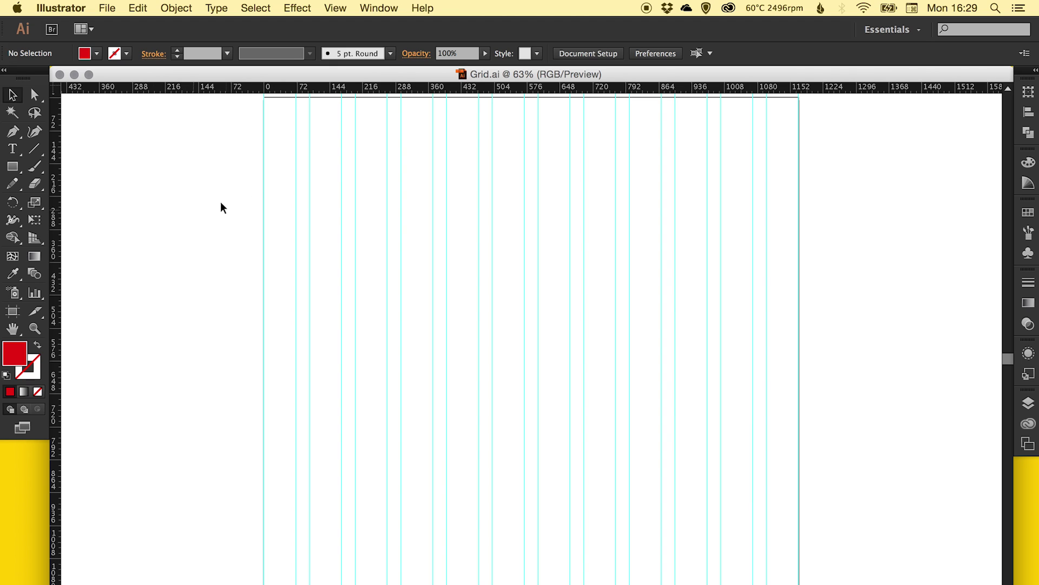
Draw a red rectangle and stretch it across the column guides to the grid's right edge
{"action": "left_click", "coordinate": [13, 171]}
{"action": "left_click_drag", "start_coordinate": [232, 159], "coordinate": [583, 326]}
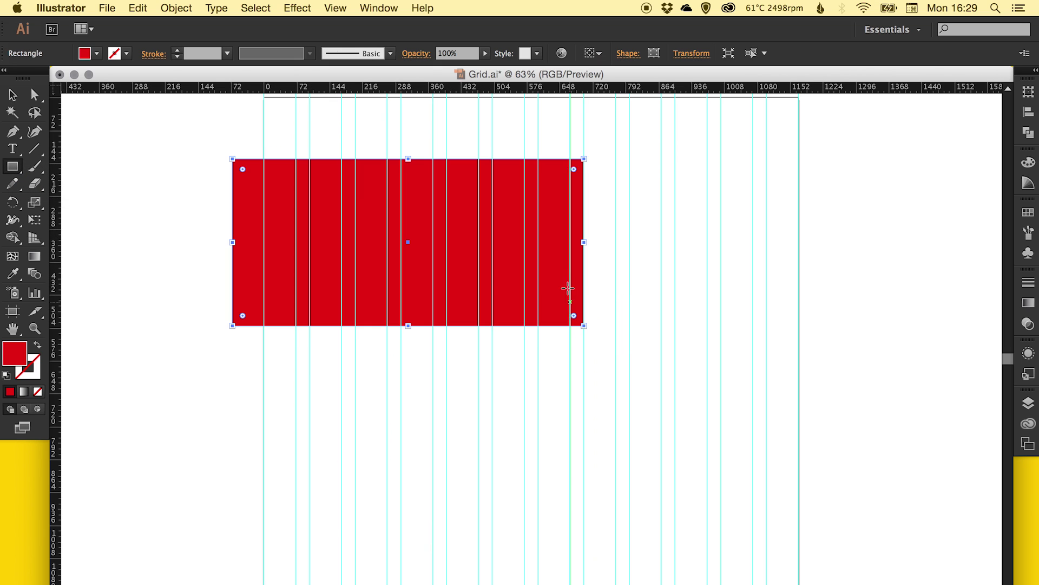
{"action": "key", "text": "v"}
{"action": "left_click_drag", "start_coordinate": [282, 218], "coordinate": [338, 208]}
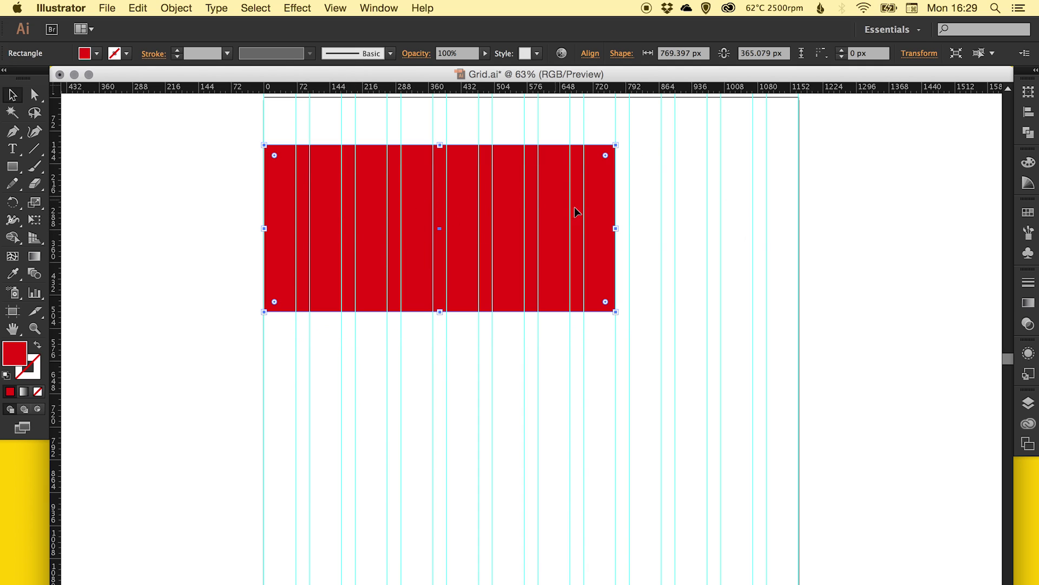
{"action": "left_click_drag", "start_coordinate": [618, 228], "coordinate": [798, 216]}
Turn on Smart Guides and snap the red rectangle's top to the top guide
{"action": "left_click", "coordinate": [340, 9]}
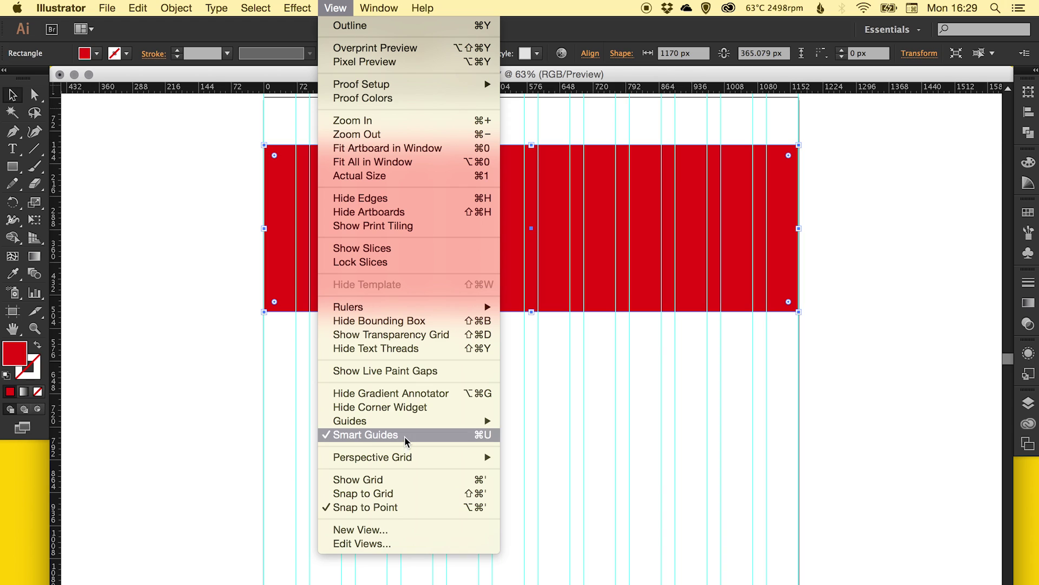
{"action": "left_click", "coordinate": [865, 214]}
{"action": "left_click", "coordinate": [812, 220]}
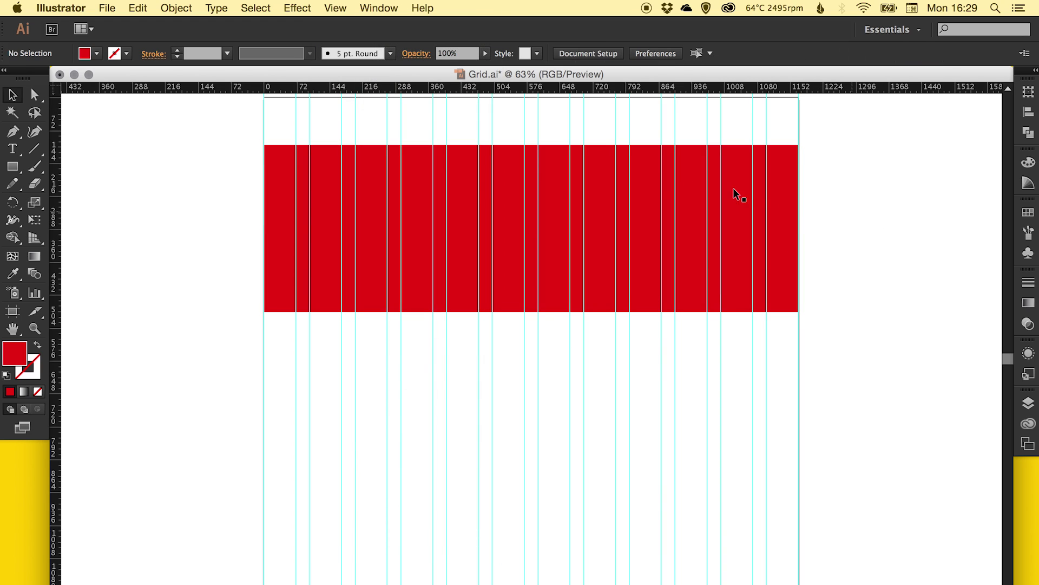
{"action": "left_click_drag", "start_coordinate": [369, 188], "coordinate": [369, 148]}
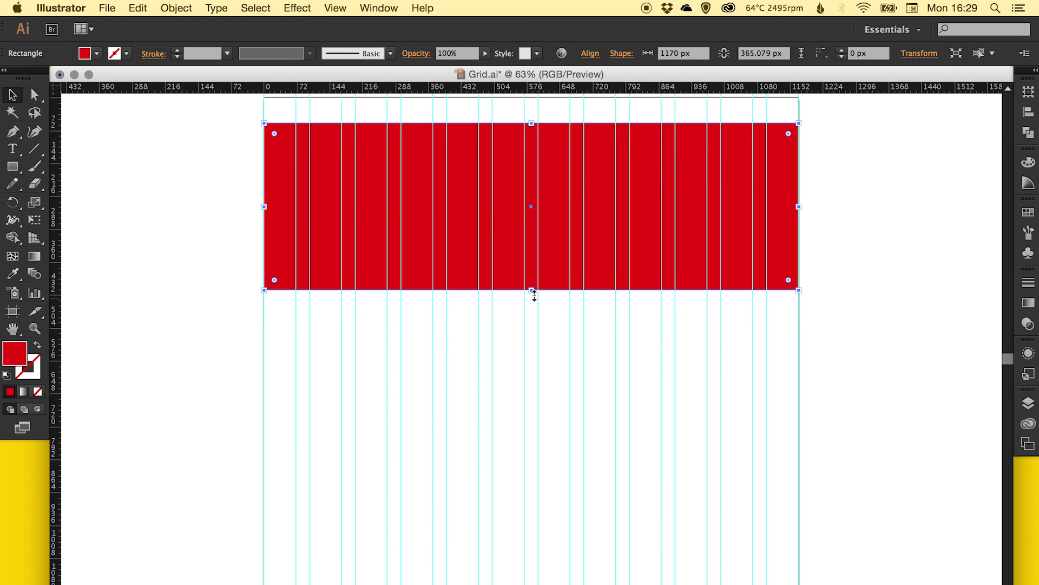
{"action": "left_click_drag", "start_coordinate": [531, 290], "coordinate": [530, 317]}
{"action": "left_click", "coordinate": [836, 188]}
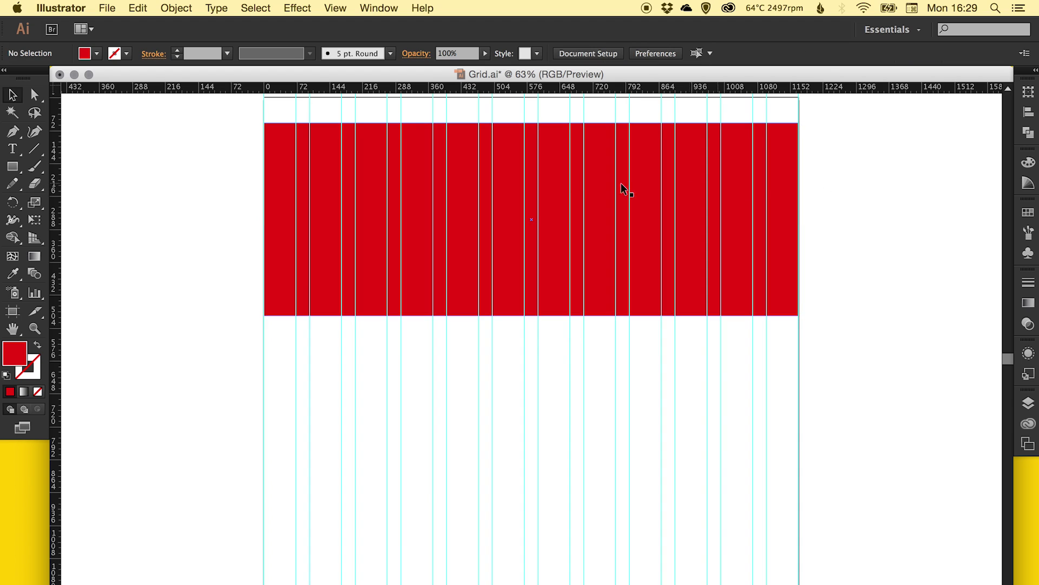
{"action": "left_click_drag", "start_coordinate": [504, 173], "coordinate": [504, 169]}
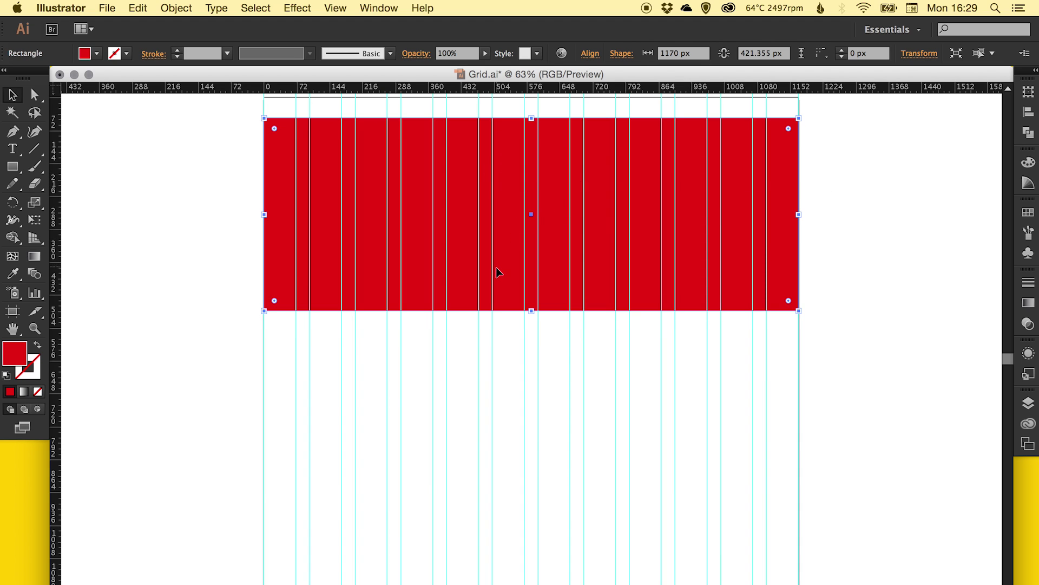
Create a 1170 × 50 px rectangle with the Rectangle tool
{"action": "key", "text": "m"}
{"action": "left_click", "coordinate": [345, 168]}
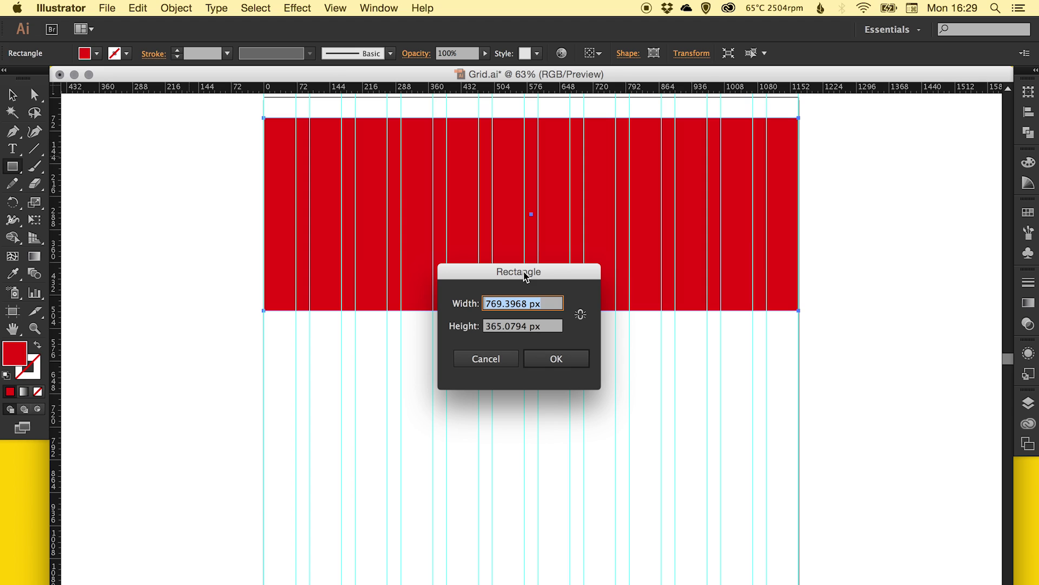
{"action": "type", "text": "1170"}
{"action": "key", "text": "Tab"}
{"action": "type", "text": "50"}
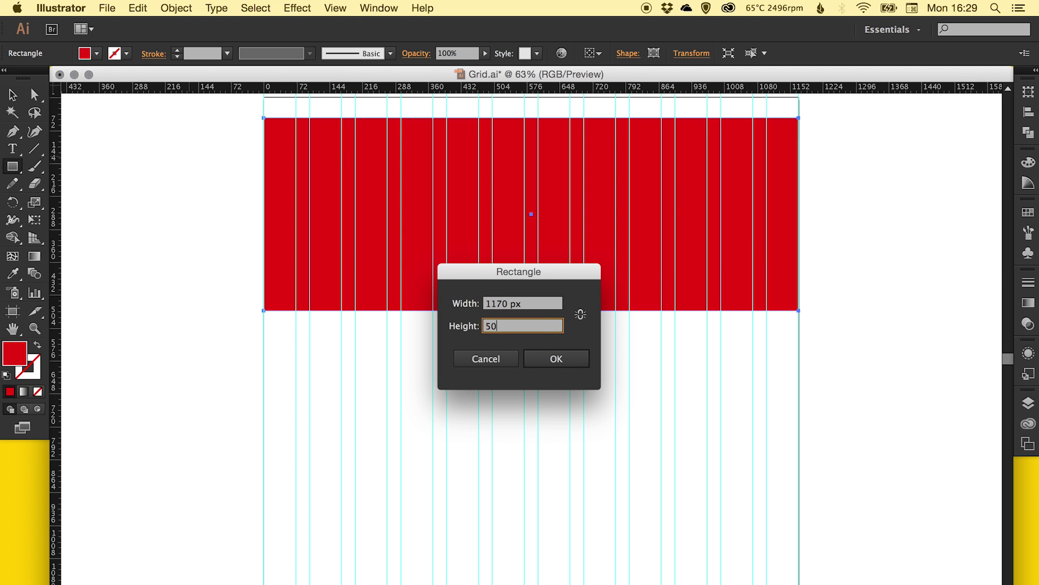
{"action": "key", "text": "Return"}
Fill the new bar yellow, move it to the grid's top, and shift the red block below it
{"action": "key", "text": "v"}
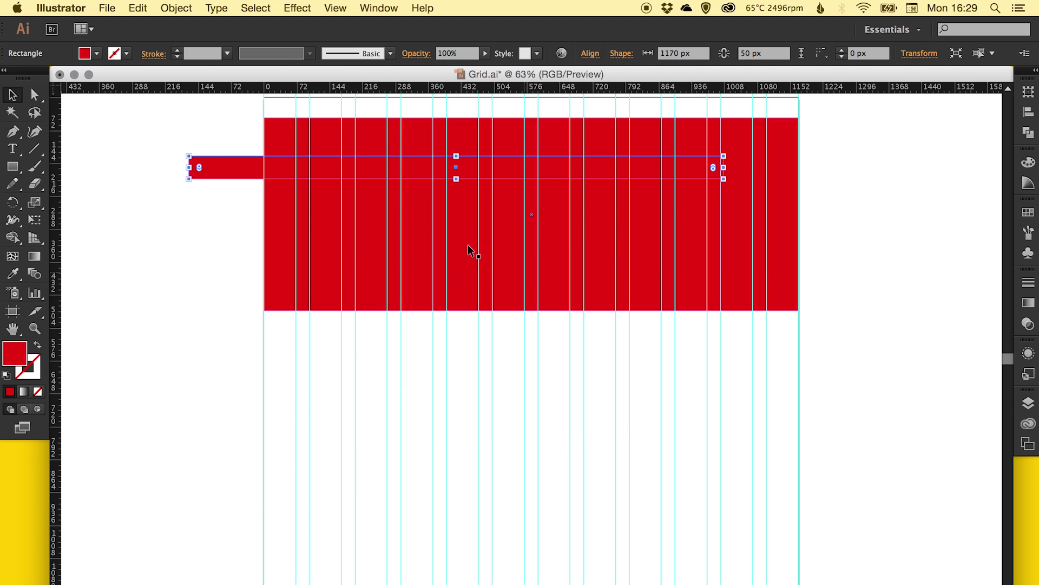
{"action": "left_click", "coordinate": [1028, 212]}
{"action": "left_click", "coordinate": [898, 245]}
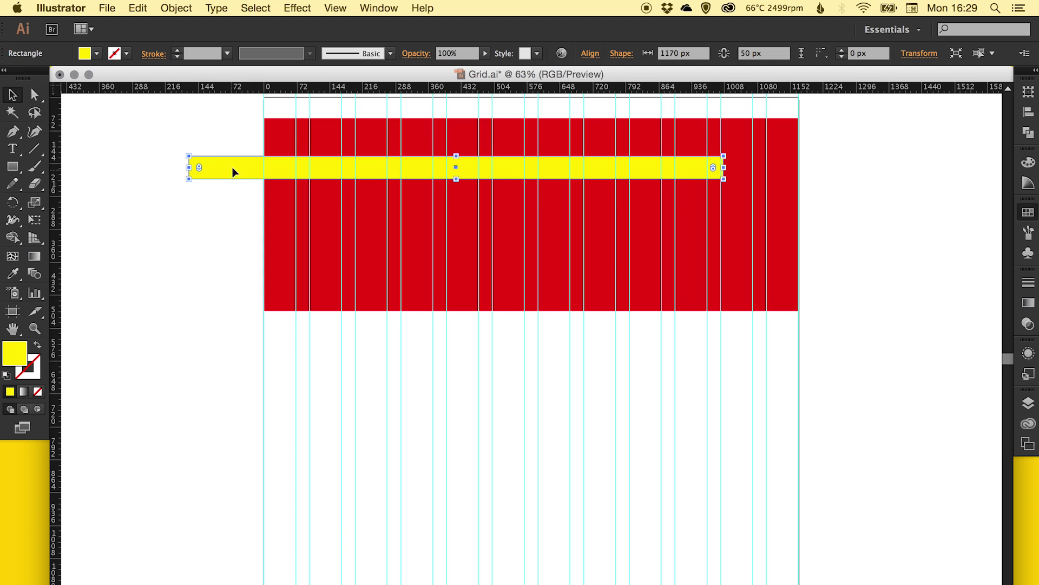
{"action": "left_click_drag", "start_coordinate": [234, 171], "coordinate": [308, 116]}
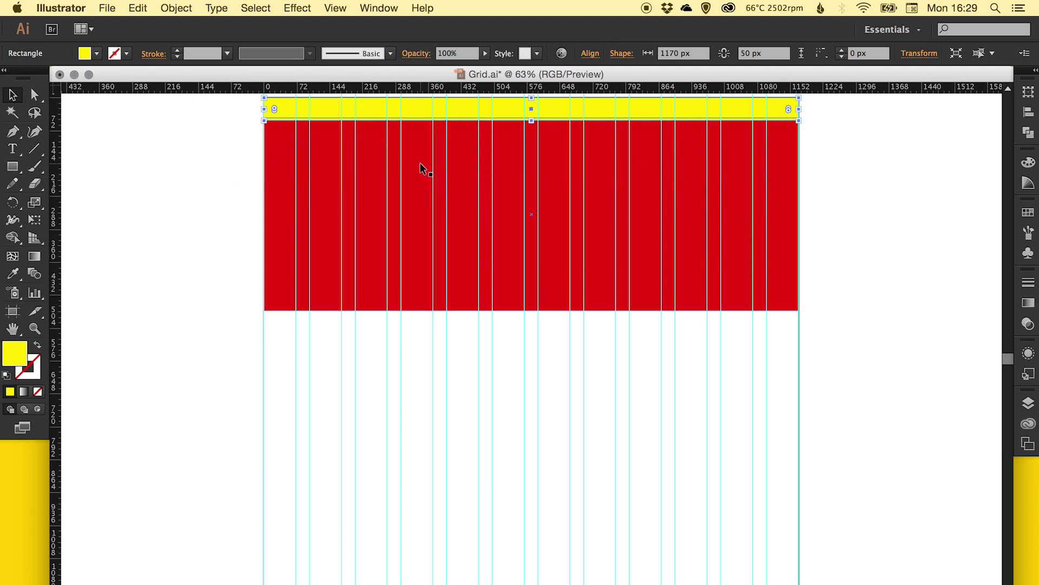
{"action": "left_click_drag", "start_coordinate": [421, 166], "coordinate": [419, 193]}
Try a 30 px height on the yellow bar, then undo the change
{"action": "left_click", "coordinate": [581, 99]}
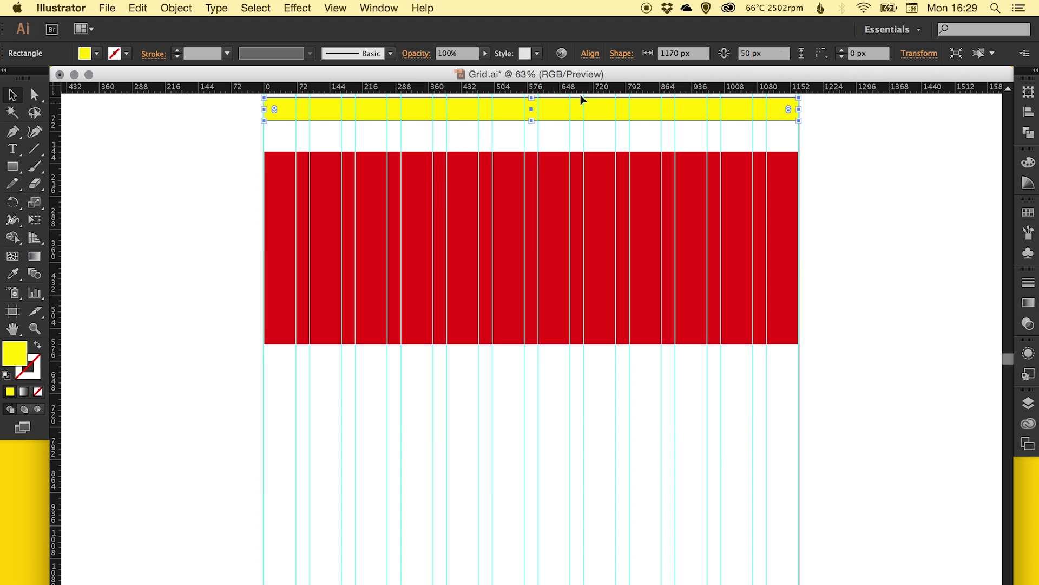
{"action": "left_click", "coordinate": [787, 53]}
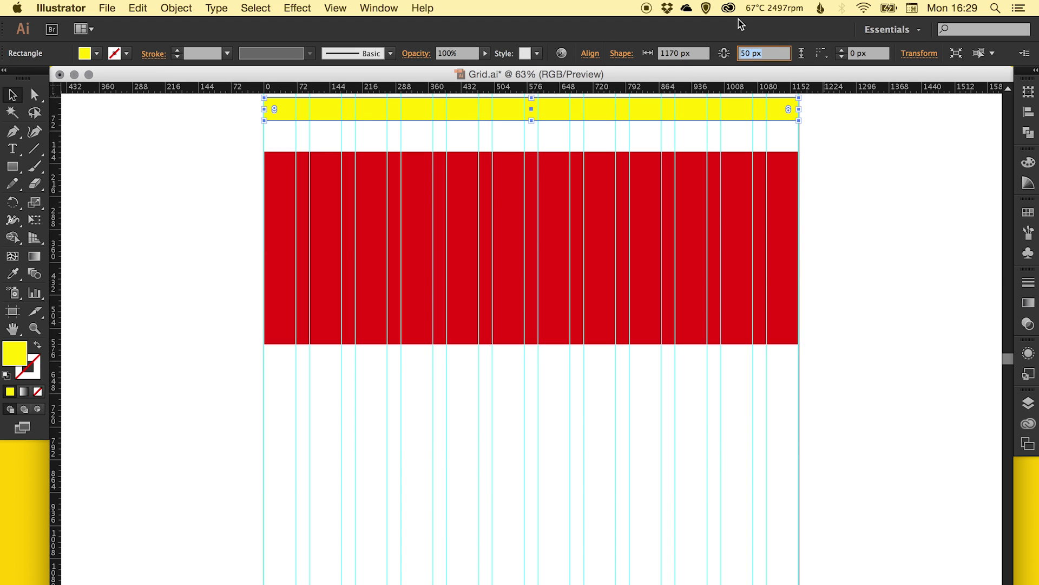
{"action": "type", "text": "30"}
{"action": "key", "text": "Return"}
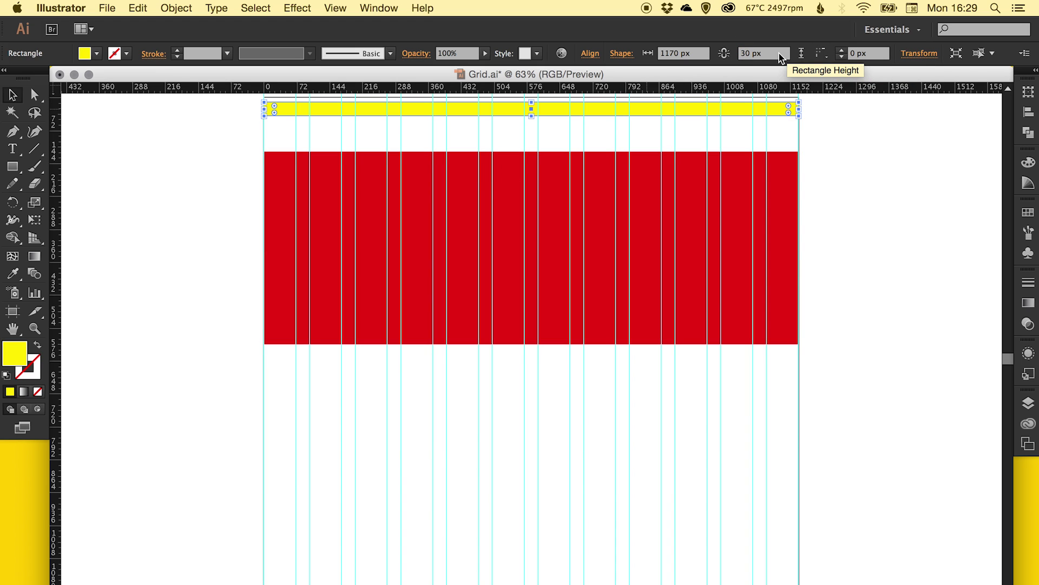
{"action": "key", "text": "super+z"}
Zoom in, nudge the yellow bar up, and butt the red block directly beneath it
{"action": "key", "text": "z"}
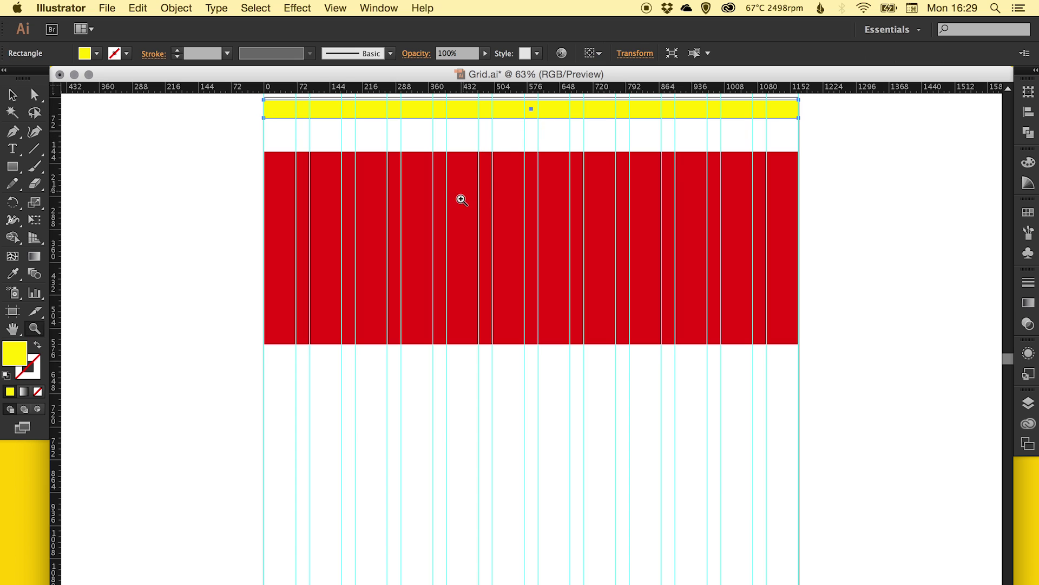
{"action": "left_click_drag", "start_coordinate": [461, 200], "coordinate": [601, 207]}
{"action": "key", "text": "v"}
{"action": "left_click_drag", "start_coordinate": [502, 287], "coordinate": [501, 278]}
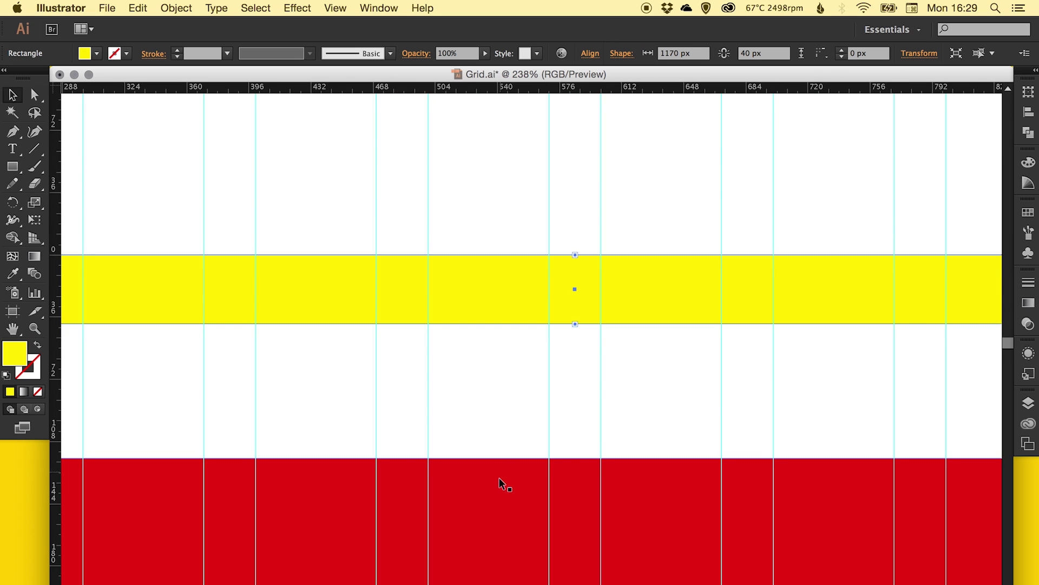
{"action": "left_click_drag", "start_coordinate": [500, 478], "coordinate": [502, 346]}
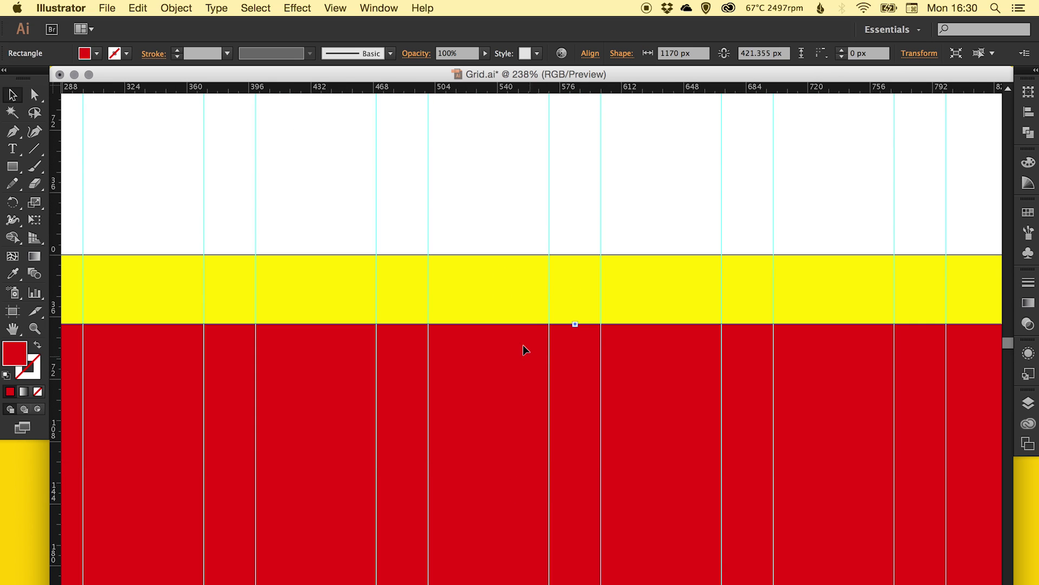
Deselect everything and zoom out to see the whole layout
{"action": "scroll", "coordinate": [523, 345], "scroll_direction": "down", "scroll_amount": 2}
{"action": "left_click", "coordinate": [490, 158]}
{"action": "scroll", "coordinate": [513, 318], "scroll_direction": "down", "scroll_amount": 4}
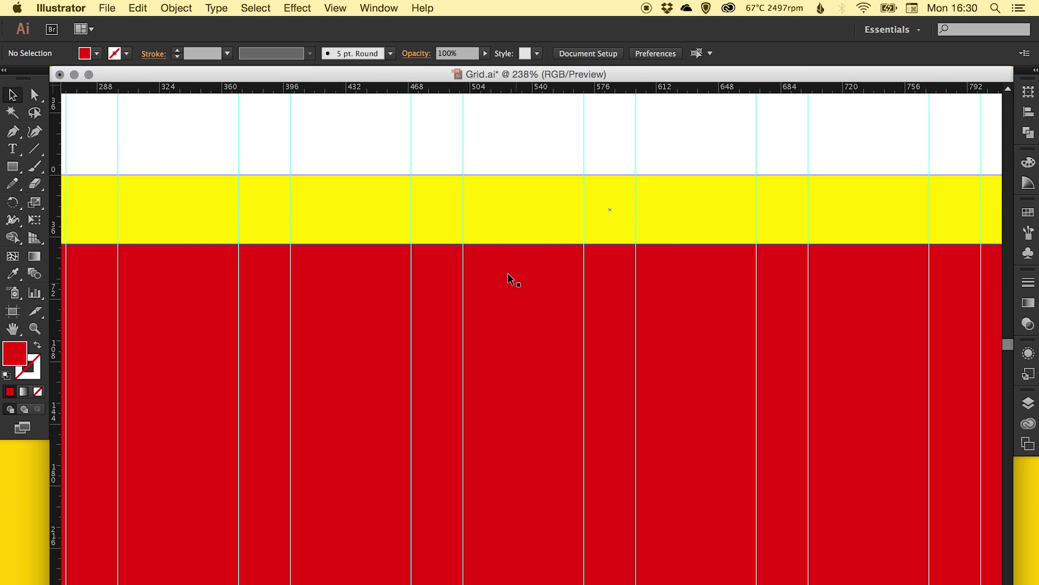
{"action": "key", "text": "super+minus"}
{"action": "key", "text": "super+minus"}
{"action": "key", "text": "super+minus"}
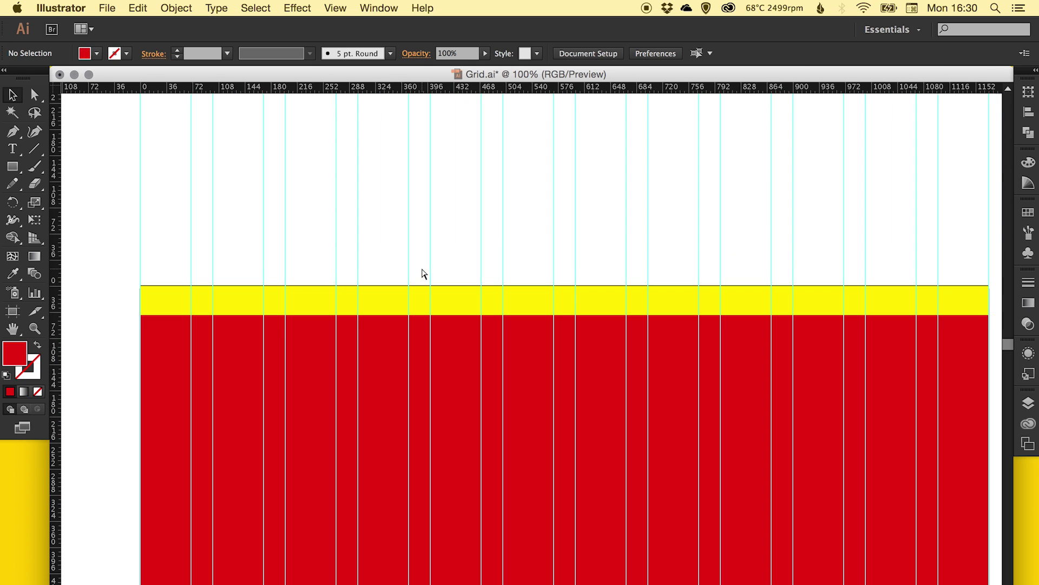
{"action": "key", "text": "super+minus"}
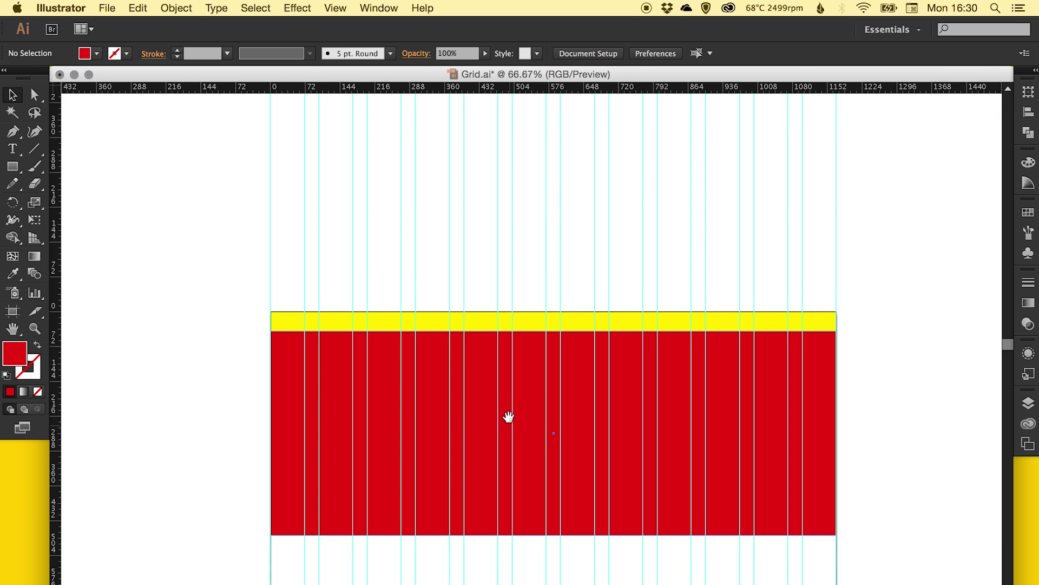
{"action": "left_click_drag", "start_coordinate": [509, 417], "coordinate": [451, 254]}
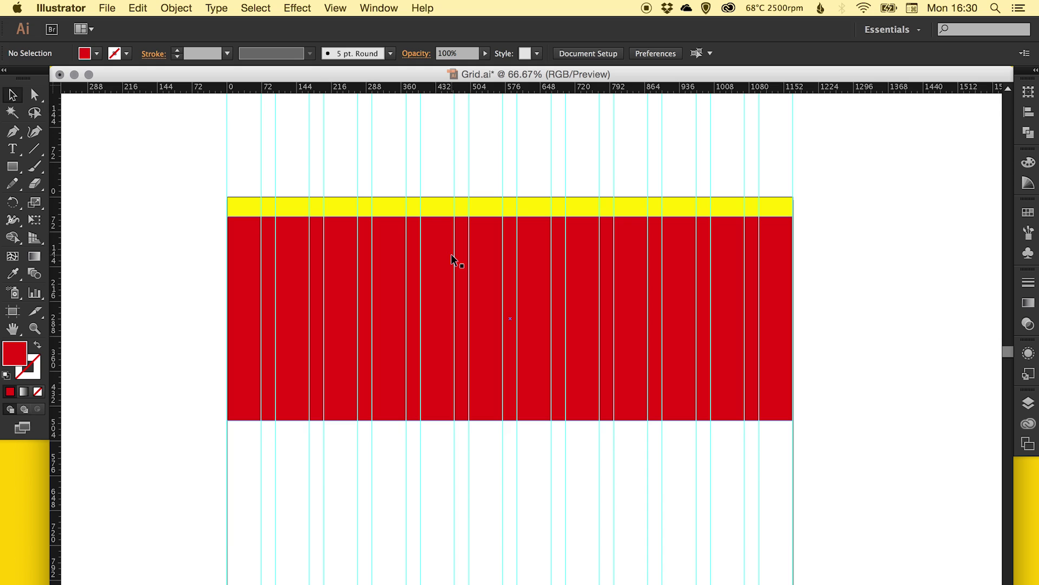
{"action": "scroll", "coordinate": [415, 383], "scroll_direction": "down", "scroll_amount": 5}
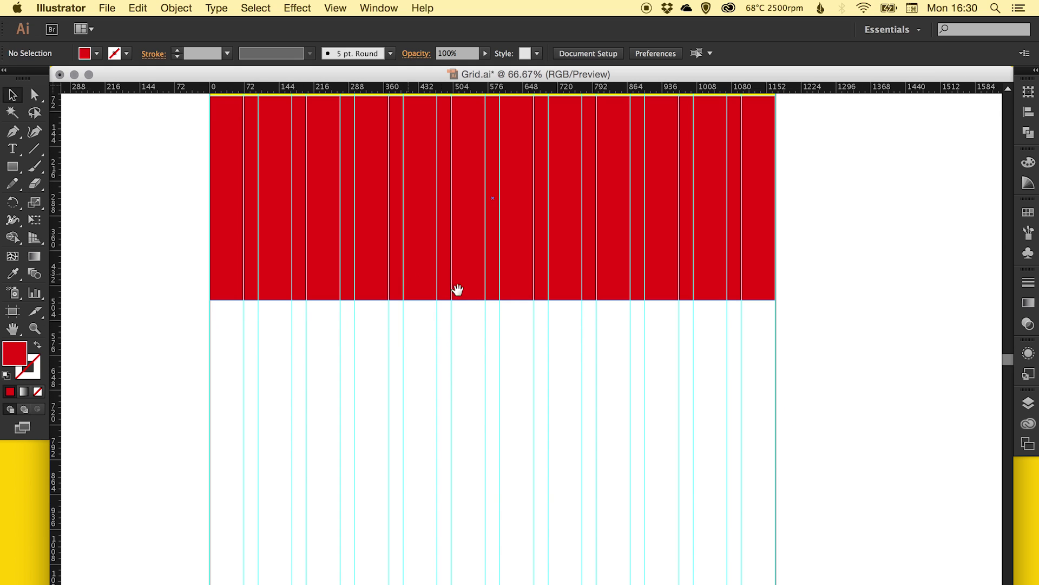
Create a 1170 × 100 px rectangle below the red block
{"action": "left_click", "coordinate": [465, 336], "text": "super"}
{"action": "left_click_drag", "start_coordinate": [465, 343], "coordinate": [433, 285]}
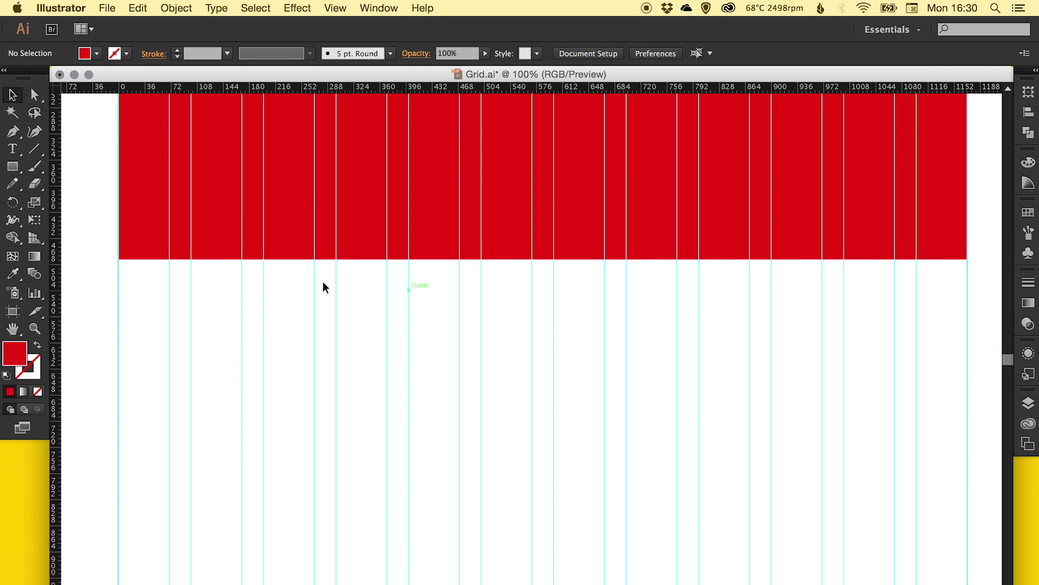
{"action": "left_click", "coordinate": [12, 166]}
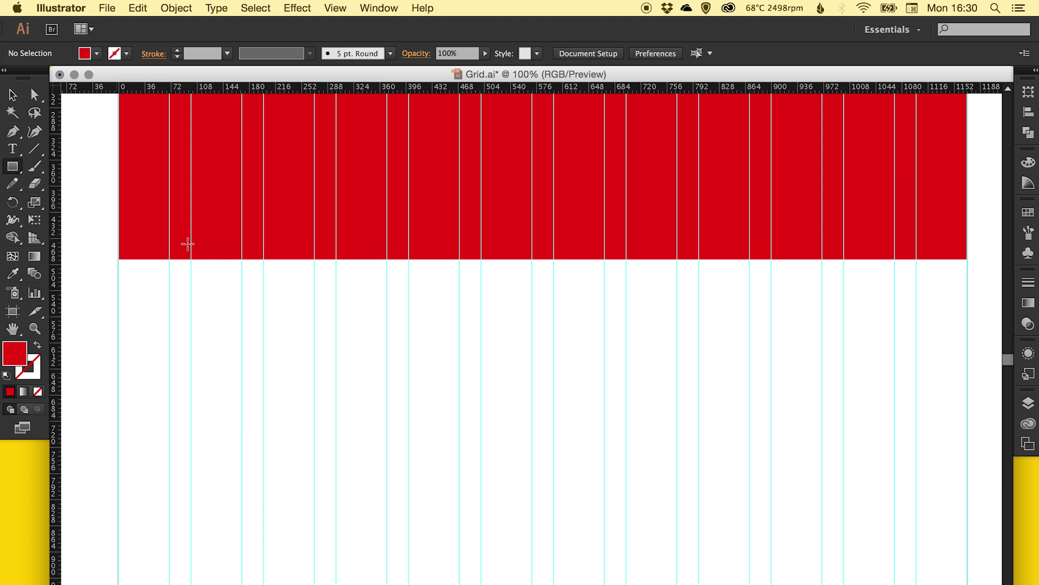
{"action": "left_click", "coordinate": [228, 321]}
{"action": "key", "text": "Tab"}
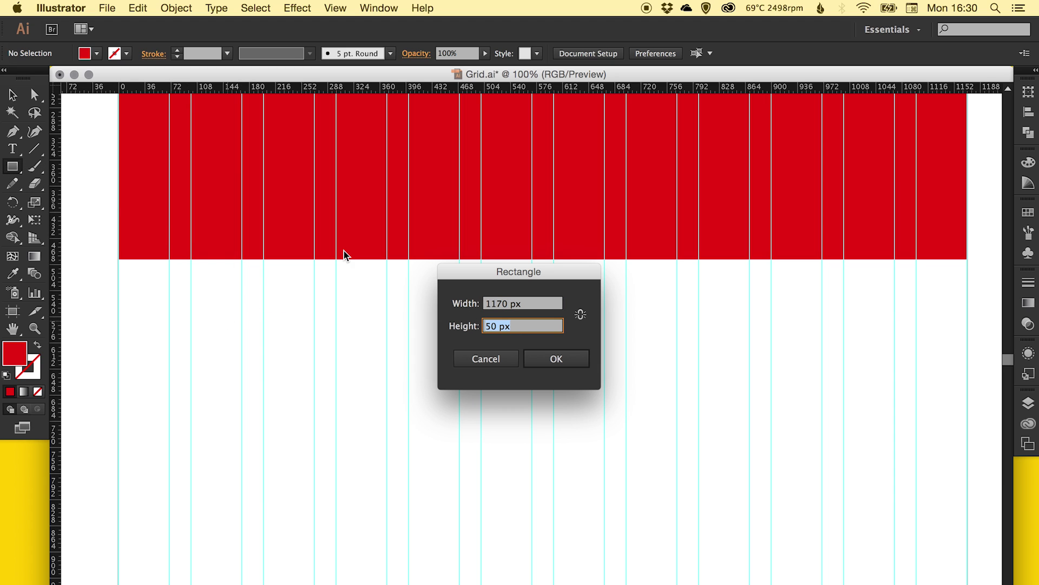
{"action": "type", "text": "100"}
{"action": "key", "text": "Return"}
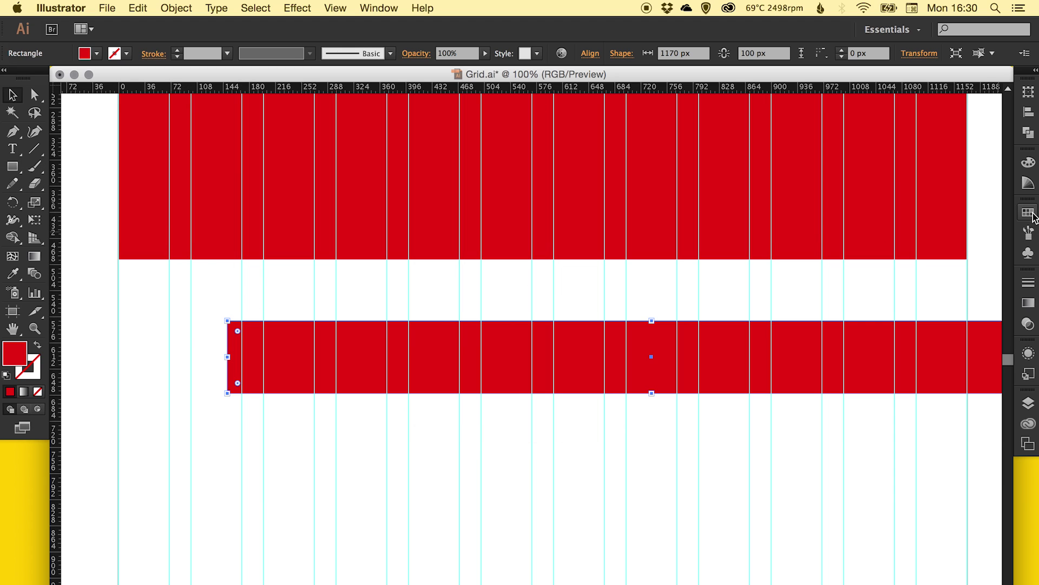
Fill the new rectangle yellow and move it up under the red block
{"action": "left_click", "coordinate": [1027, 213]}
{"action": "left_click", "coordinate": [908, 247]}
{"action": "left_click", "coordinate": [1020, 215]}
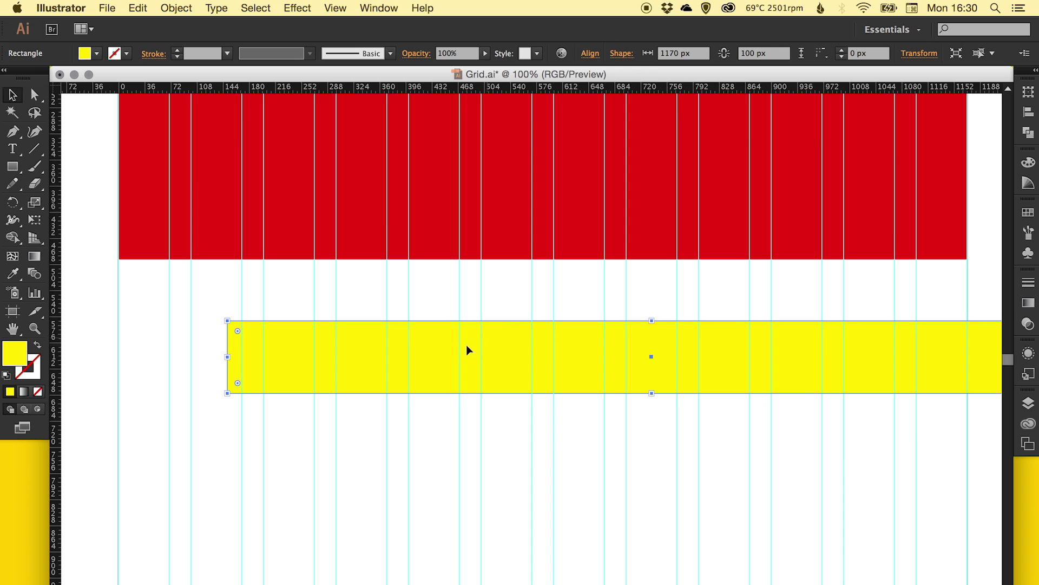
{"action": "left_click_drag", "start_coordinate": [436, 357], "coordinate": [360, 283]}
{"action": "left_click", "coordinate": [558, 362]}
{"action": "left_click_drag", "start_coordinate": [610, 360], "coordinate": [608, 343]}
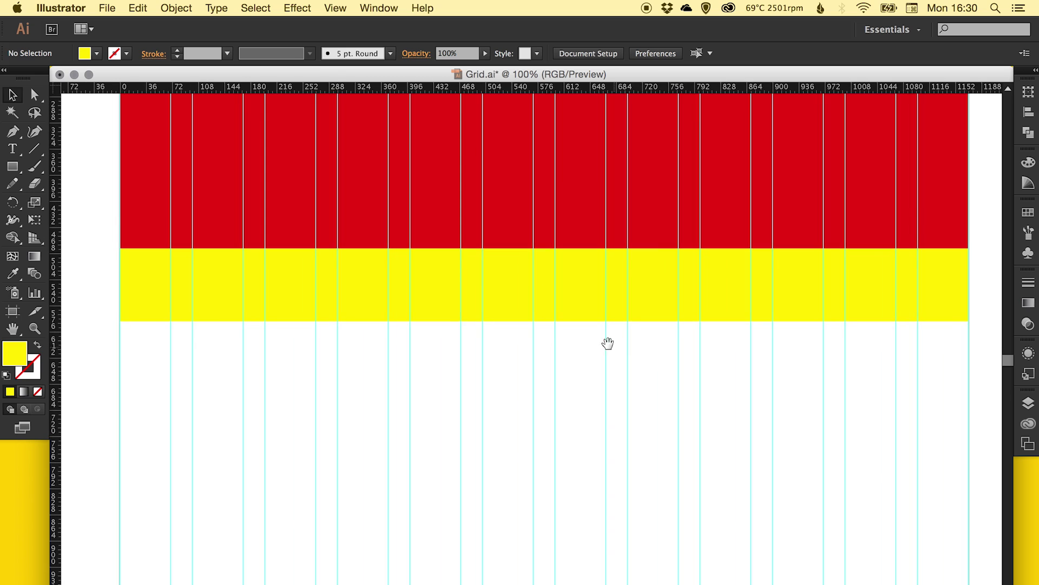
Change the yellow band's height to 150 px, realign it under the red block, and zoom out
{"action": "left_click", "coordinate": [496, 314]}
{"action": "left_click", "coordinate": [776, 55]}
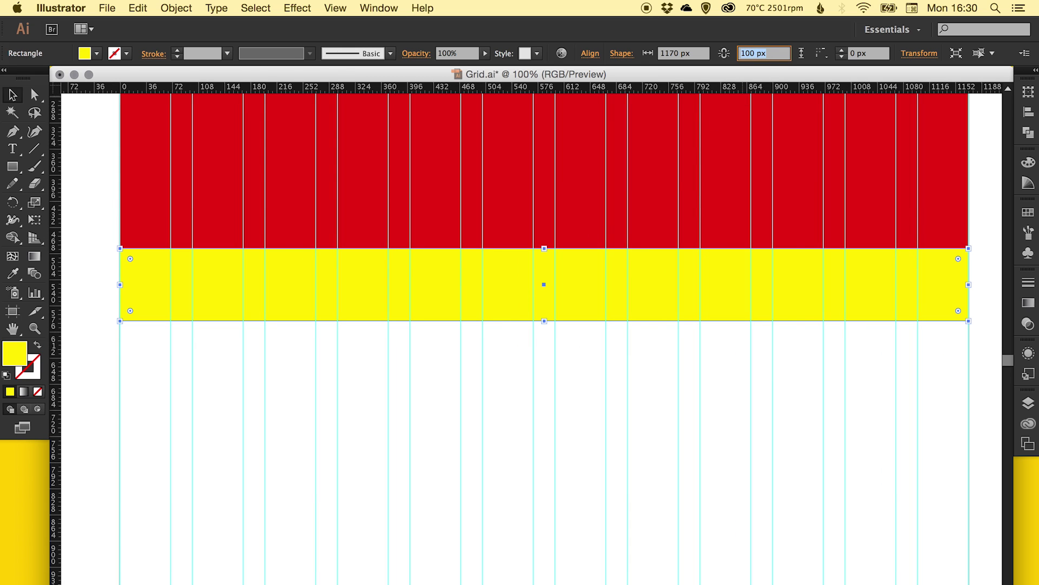
{"action": "type", "text": "150"}
{"action": "key", "text": "Return"}
{"action": "mouse_move", "coordinate": [370, 289]}
{"action": "left_mouse_down"}
{"action": "mouse_move", "coordinate": [374, 332]}
{"action": "mouse_move", "coordinate": [376, 286]}
{"action": "left_mouse_up"}
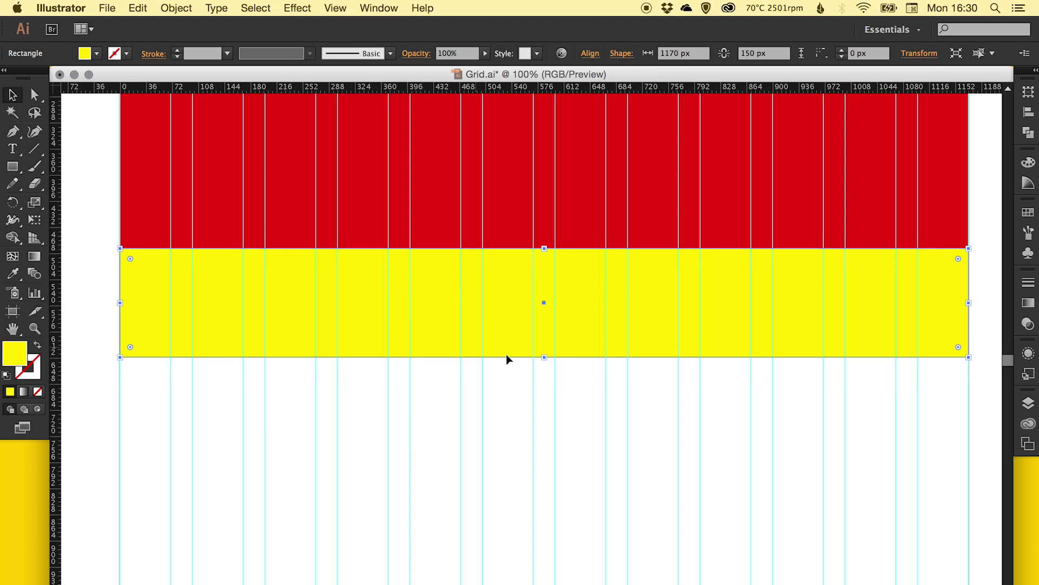
{"action": "left_click", "coordinate": [282, 359]}
{"action": "key", "text": "super+minus"}
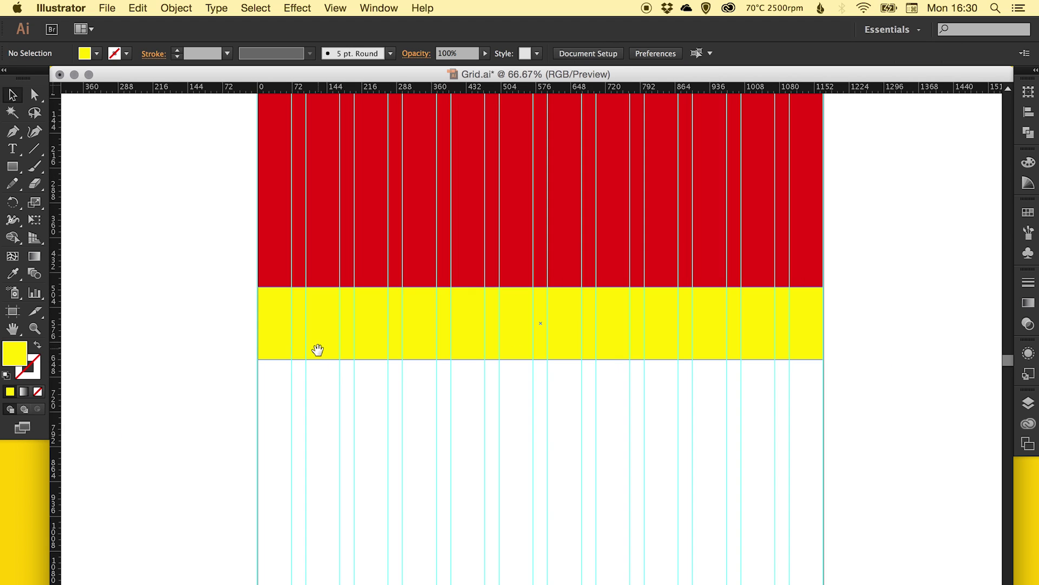
Draw a 270 px yellow box under the band at the grid's left edge
{"action": "left_click_drag", "start_coordinate": [318, 351], "coordinate": [306, 323]}
{"action": "left_click", "coordinate": [12, 167]}
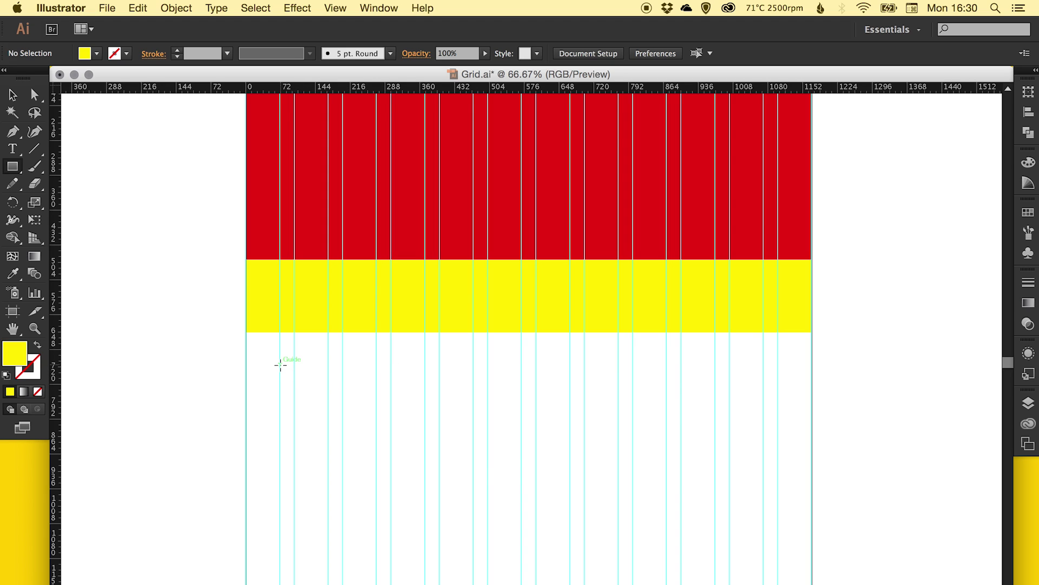
{"action": "left_click_drag", "start_coordinate": [246, 361], "coordinate": [377, 485]}
{"action": "key", "text": "v"}
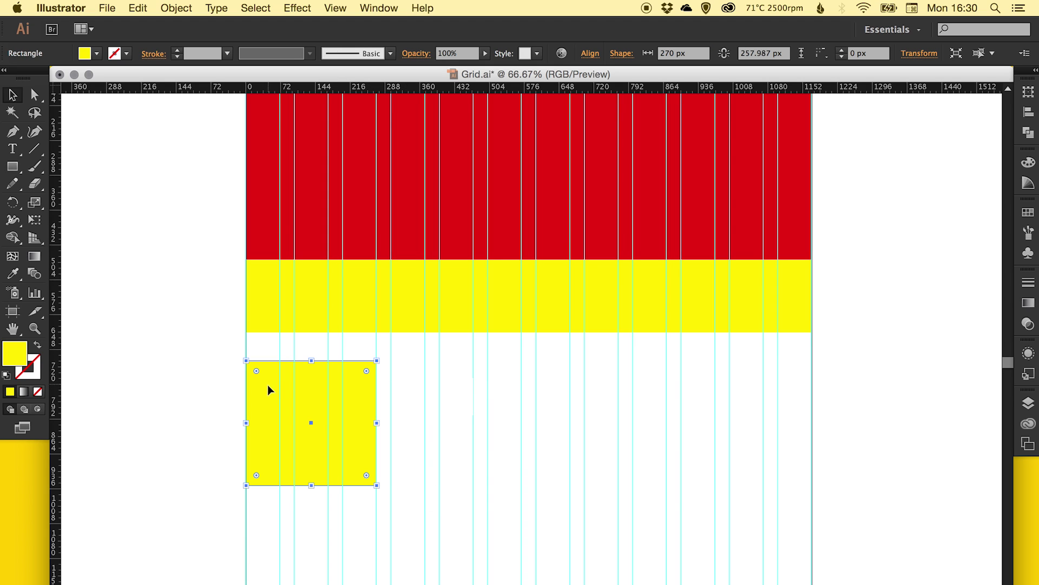
Alt-drag copies of the box rightward to make a row of four across the columns
{"action": "left_click_drag", "start_coordinate": [266, 389], "coordinate": [416, 392]}
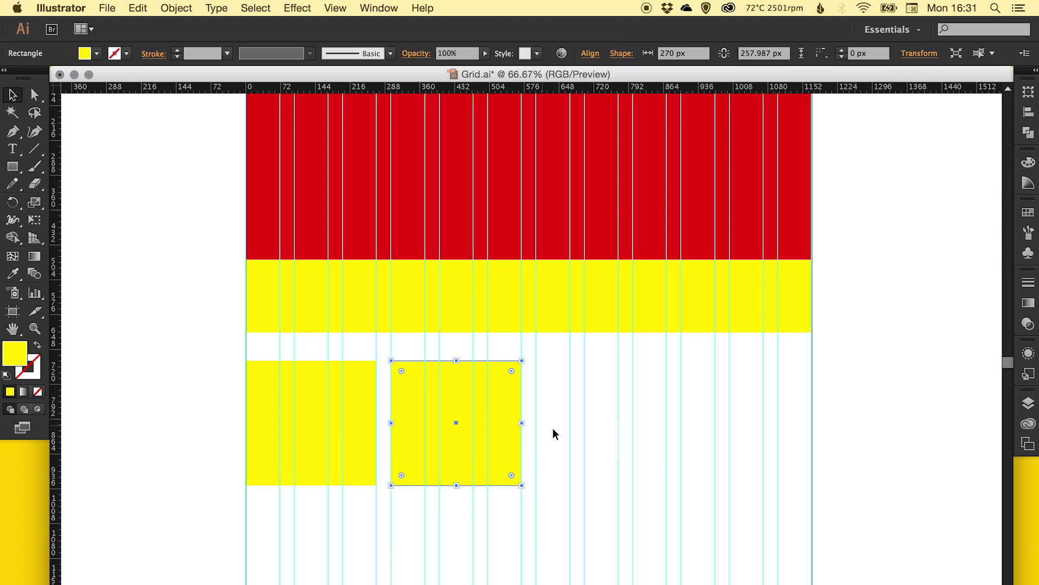
{"action": "left_click_drag", "start_coordinate": [414, 399], "coordinate": [706, 379]}
{"action": "scroll", "coordinate": [483, 343], "scroll_direction": "down", "scroll_amount": 3}
{"action": "scroll", "coordinate": [482, 343], "scroll_direction": "right", "scroll_amount": 3}
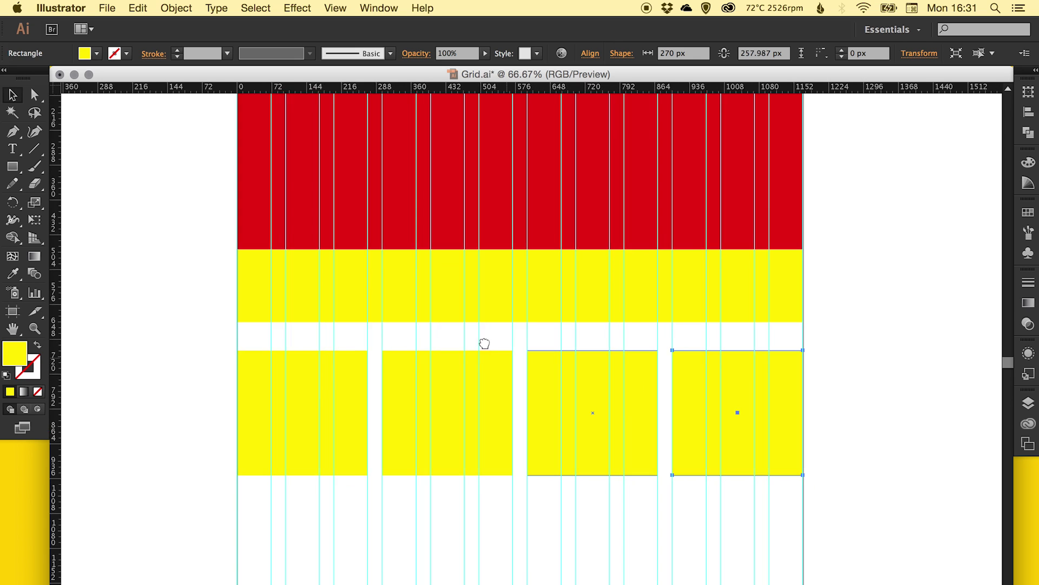
{"action": "left_click", "coordinate": [839, 321]}
{"action": "scroll", "coordinate": [660, 346], "scroll_direction": "down", "scroll_amount": 2}
{"action": "scroll", "coordinate": [660, 346], "scroll_direction": "left", "scroll_amount": 2}
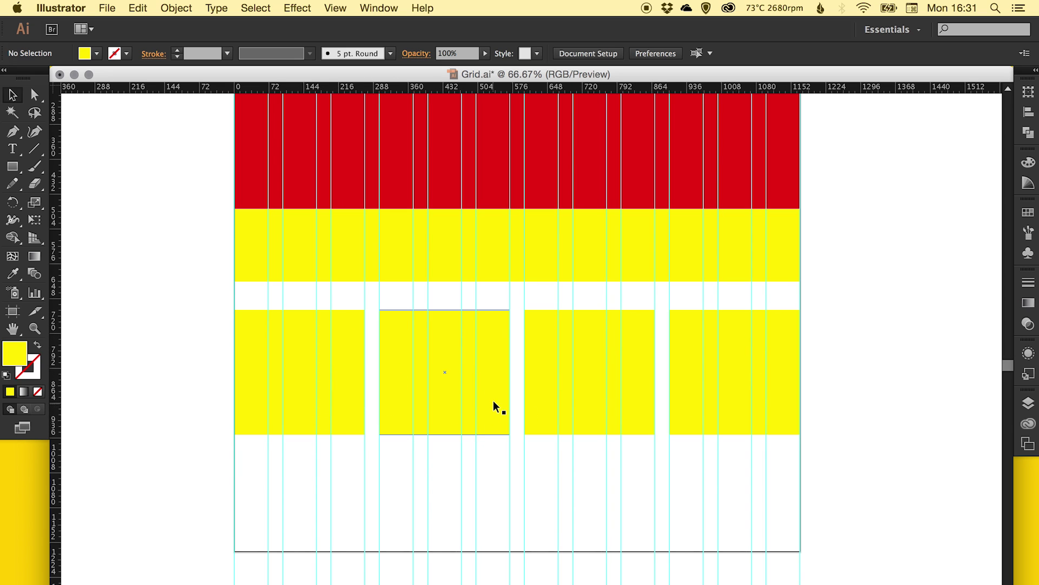
{"action": "scroll", "coordinate": [493, 400], "scroll_direction": "down", "scroll_amount": 5}
{"action": "scroll", "coordinate": [492, 401], "scroll_direction": "left", "scroll_amount": 1}
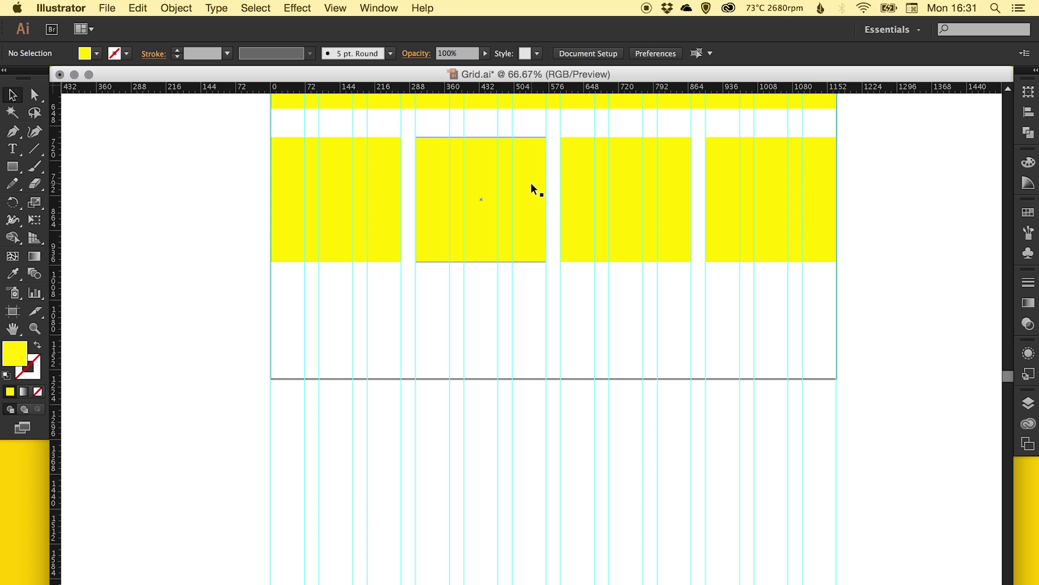
{"action": "left_click_drag", "start_coordinate": [531, 184], "coordinate": [386, 324]}
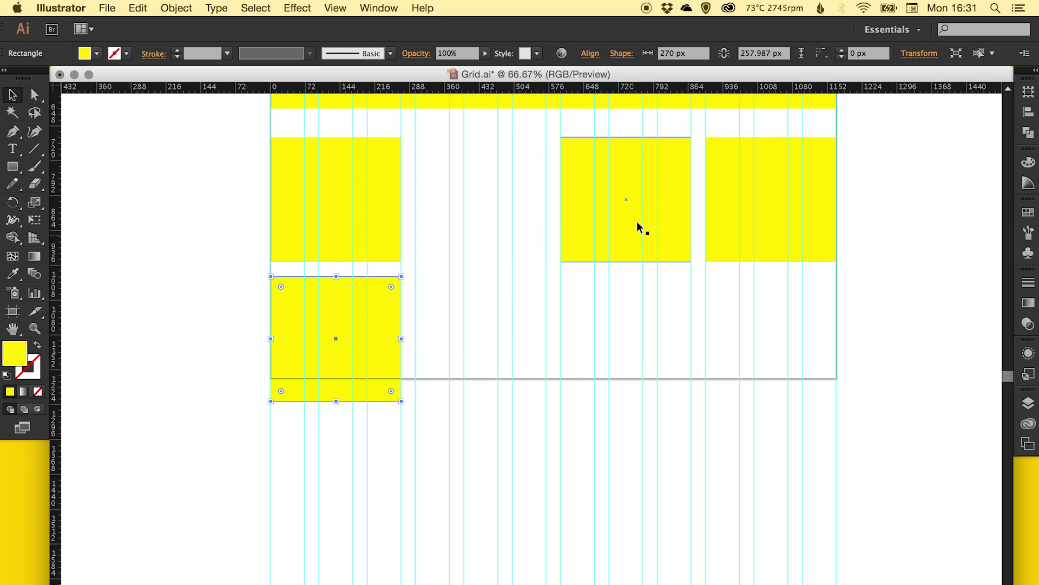
{"action": "left_click_drag", "start_coordinate": [637, 221], "coordinate": [336, 488]}
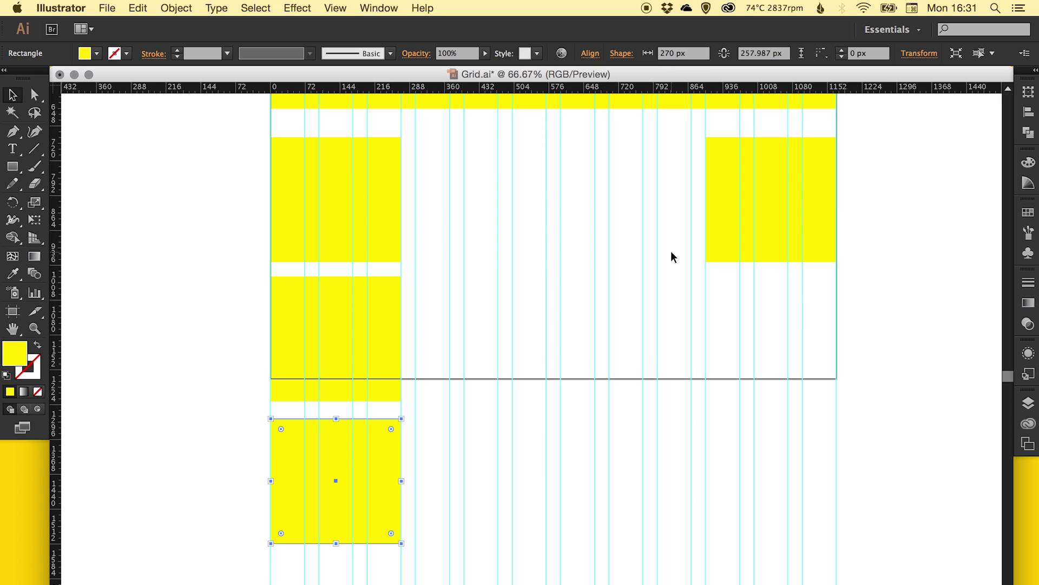
{"action": "key", "text": "super+z"}
{"action": "key", "text": "super+z"}
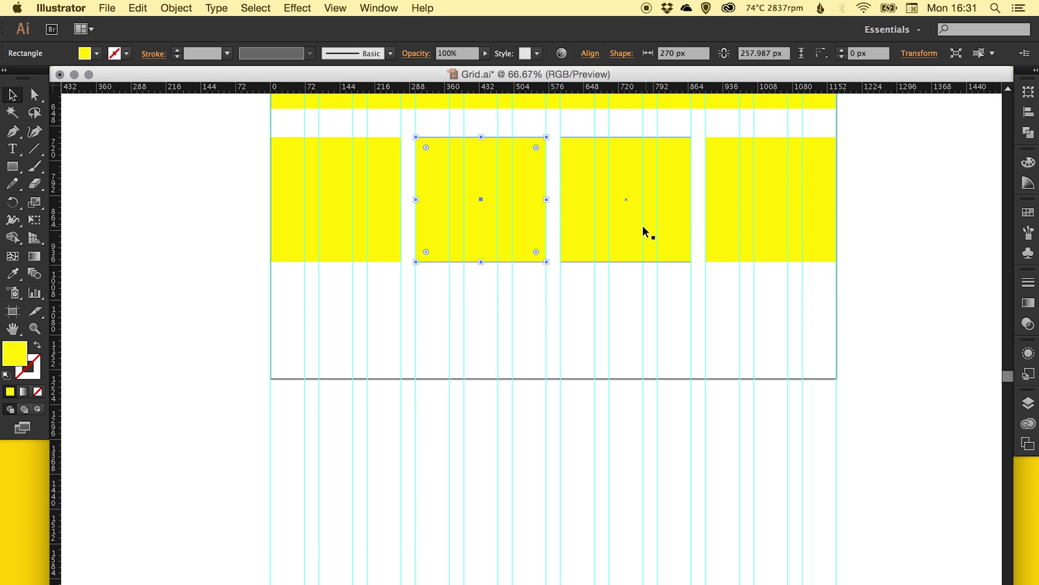
{"action": "left_click", "coordinate": [645, 232]}
{"action": "left_click", "coordinate": [736, 233], "text": "shift"}
{"action": "left_click_drag", "start_coordinate": [726, 250], "coordinate": [431, 399]}
{"action": "left_click_drag", "start_coordinate": [523, 339], "coordinate": [525, 380]}
{"action": "key", "text": "super+z"}
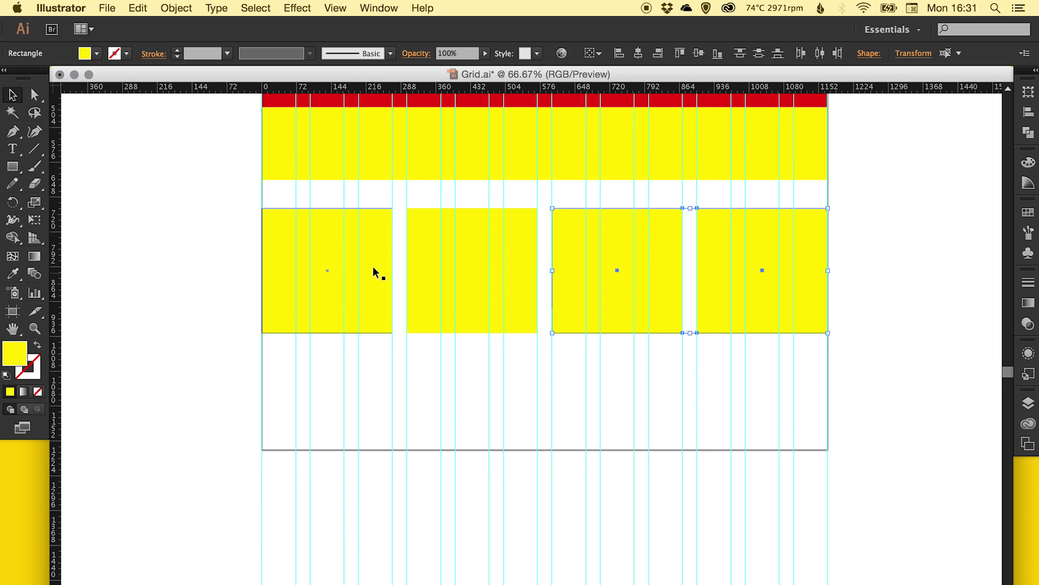
{"action": "scroll", "coordinate": [694, 274], "scroll_direction": "up", "scroll_amount": 5}
{"action": "scroll", "coordinate": [694, 274], "scroll_direction": "right", "scroll_amount": 1}
{"action": "key", "text": "shift+super+a"}
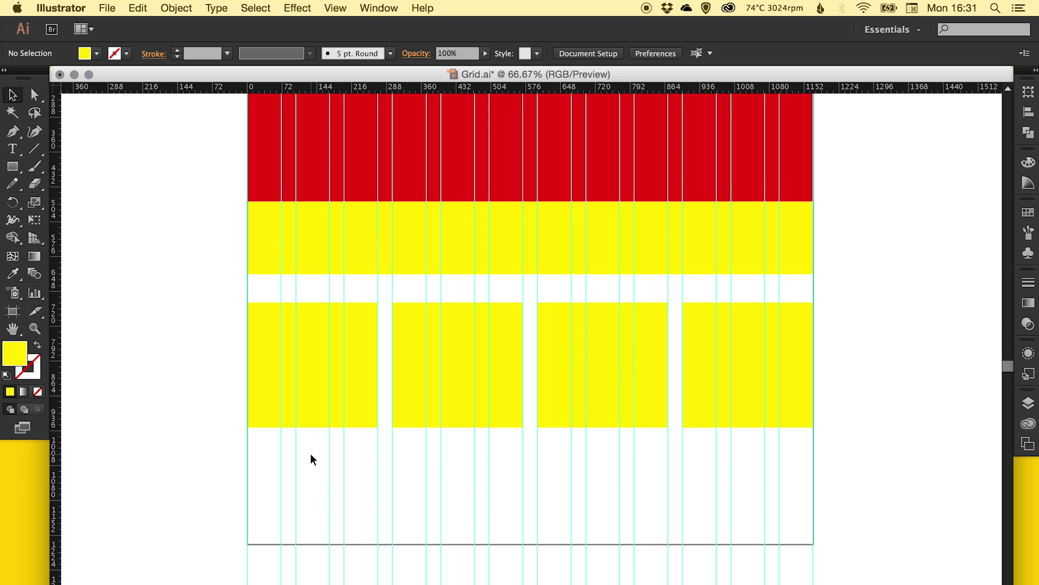
{"action": "left_click_drag", "start_coordinate": [485, 365], "coordinate": [439, 493]}
{"action": "left_click_drag", "start_coordinate": [444, 412], "coordinate": [455, 424]}
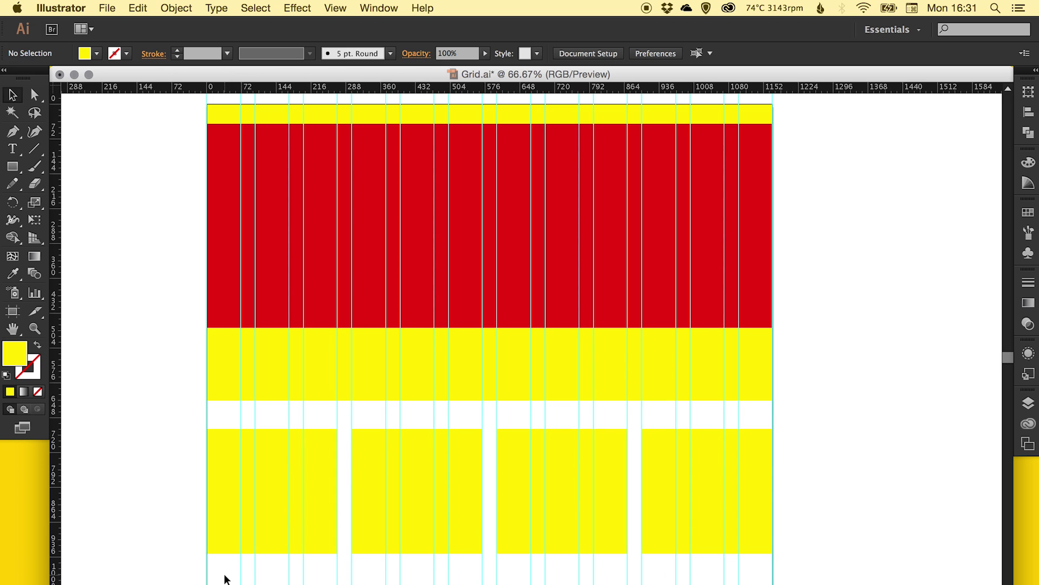
Move the four yellow boxes up under the band and zoom in on the gap
{"action": "left_click_drag", "start_coordinate": [228, 578], "coordinate": [749, 486]}
{"action": "left_click_drag", "start_coordinate": [665, 454], "coordinate": [664, 426]}
{"action": "left_click_drag", "start_coordinate": [418, 388], "coordinate": [538, 431]}
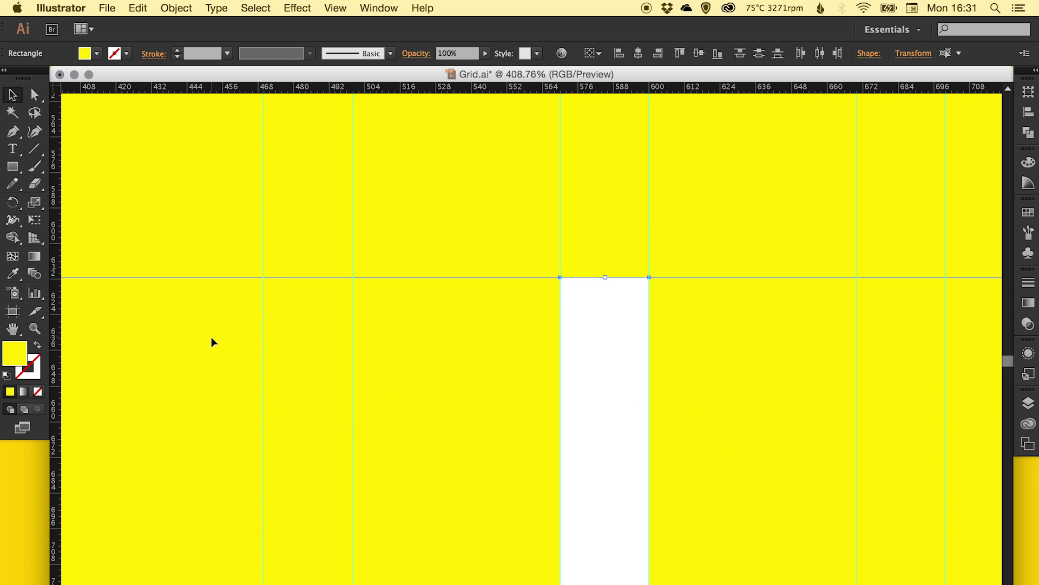
{"action": "left_click_drag", "start_coordinate": [423, 319], "coordinate": [432, 302]}
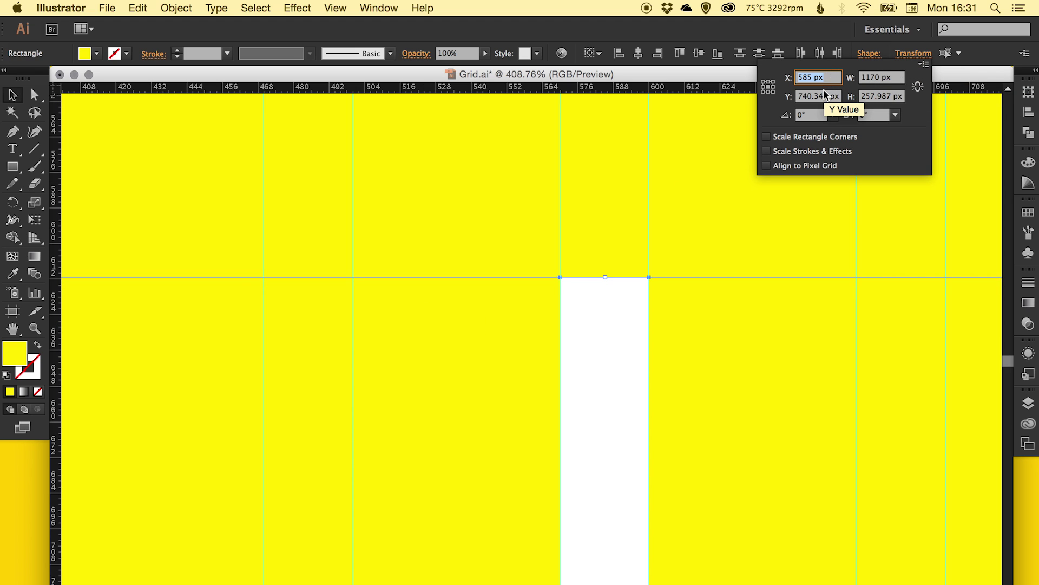
Adjust the boxes' vertical position by +40 in the Transform panel for an even gutter, then zoom out
{"action": "left_click", "coordinate": [821, 95]}
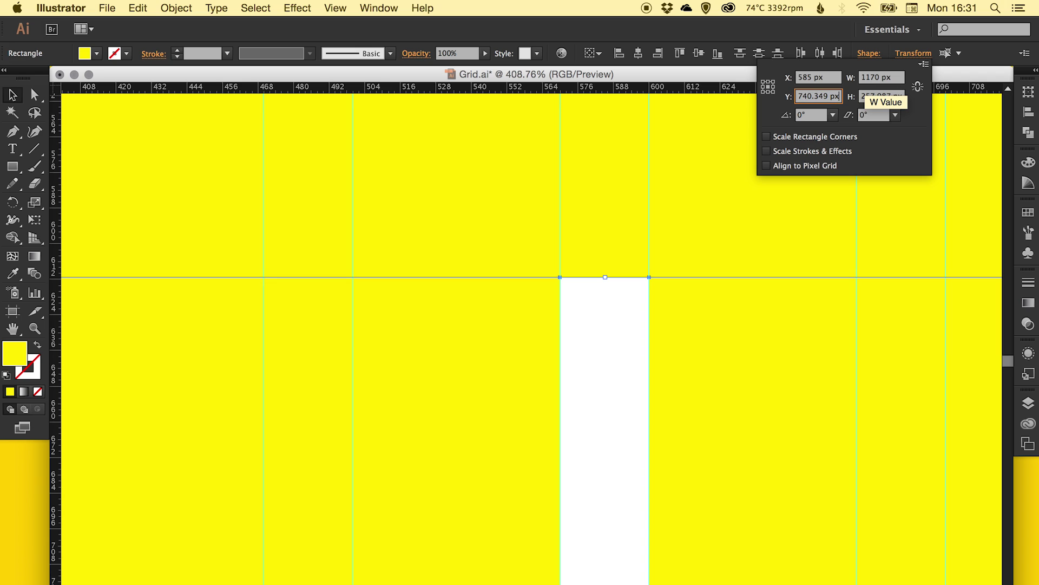
{"action": "type", "text": "-30"}
{"action": "key", "text": "Return"}
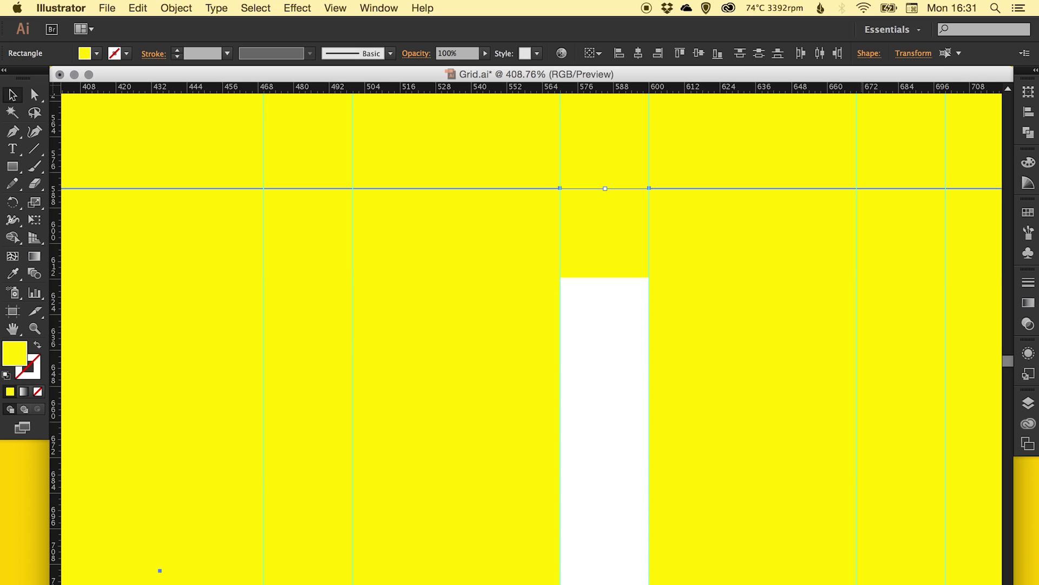
{"action": "key", "text": "super+z"}
{"action": "left_click", "coordinate": [919, 54]}
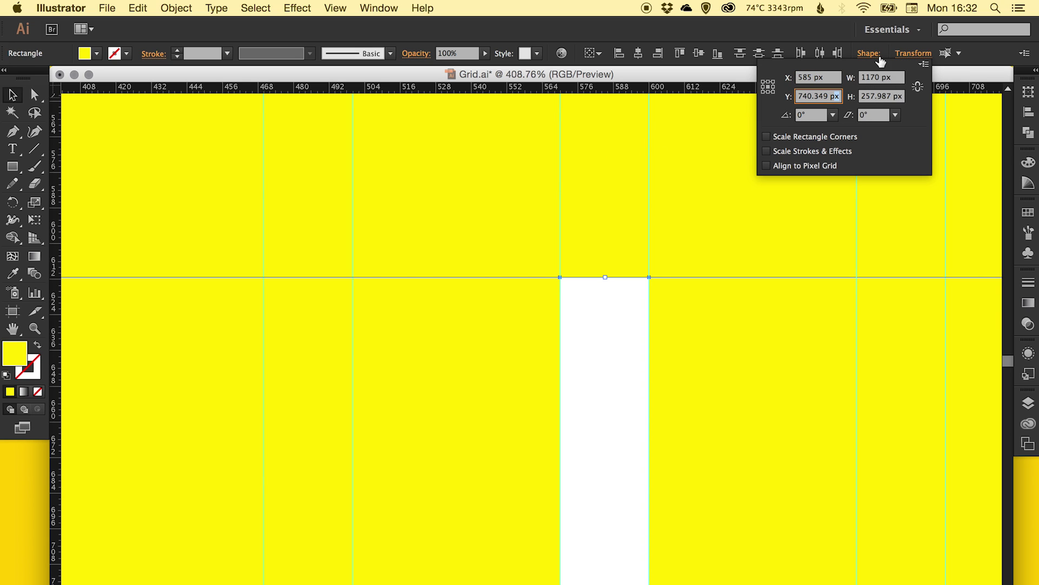
{"action": "type", "text": "+40"}
{"action": "key", "text": "Return"}
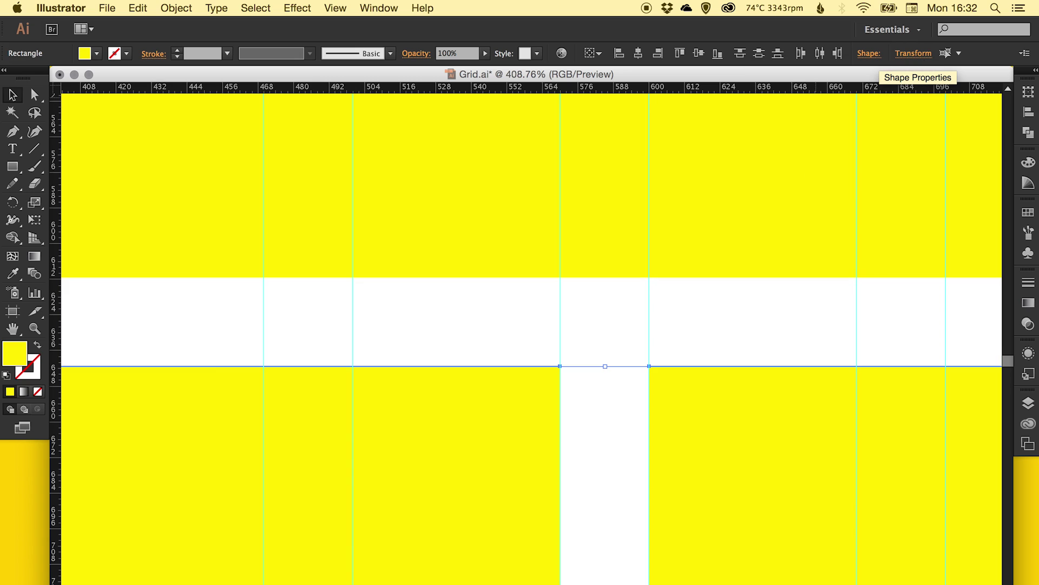
{"action": "key", "text": "super+shift+a"}
{"action": "key", "text": "super+minus"}
{"action": "key", "text": "super+minus"}
{"action": "key", "text": "super+minus"}
{"action": "key", "text": "super+minus"}
{"action": "key", "text": "super+minus"}
{"action": "key", "text": "super+minus"}
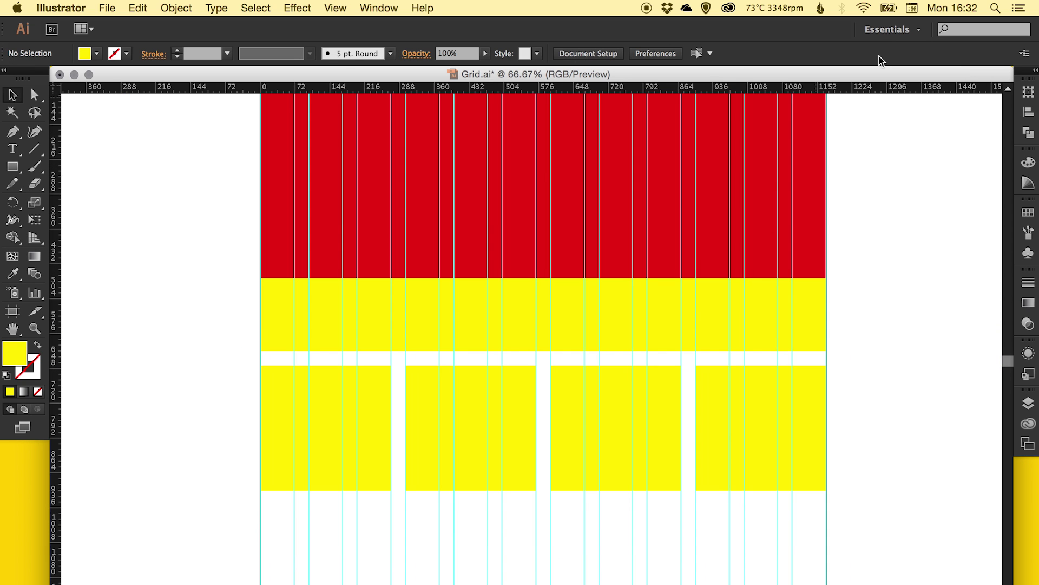
Alt-drag a copy of the four-box row straight down below the original
{"action": "left_click_drag", "start_coordinate": [618, 281], "coordinate": [607, 324]}
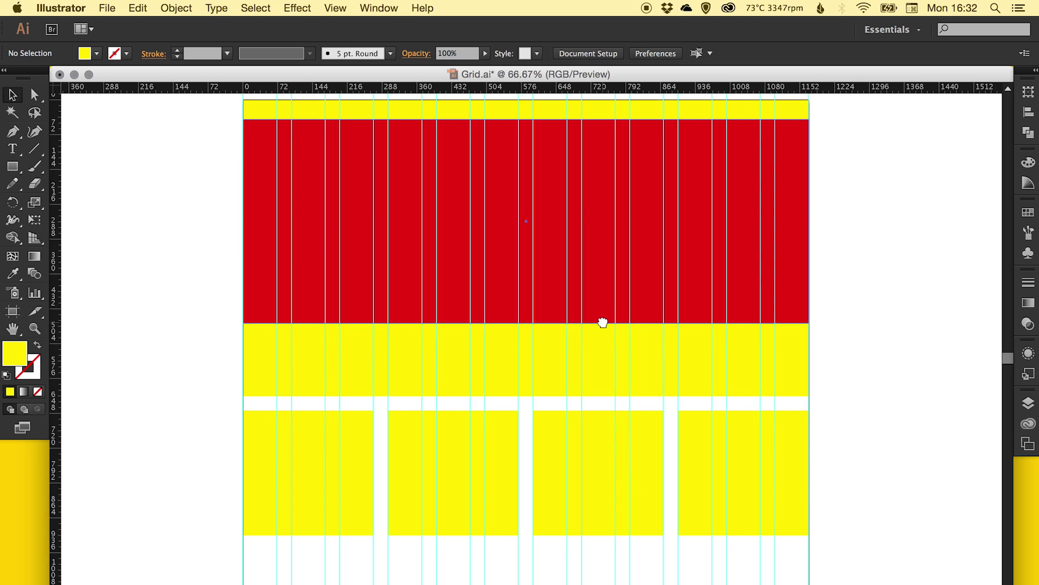
{"action": "left_click_drag", "start_coordinate": [622, 418], "coordinate": [608, 281]}
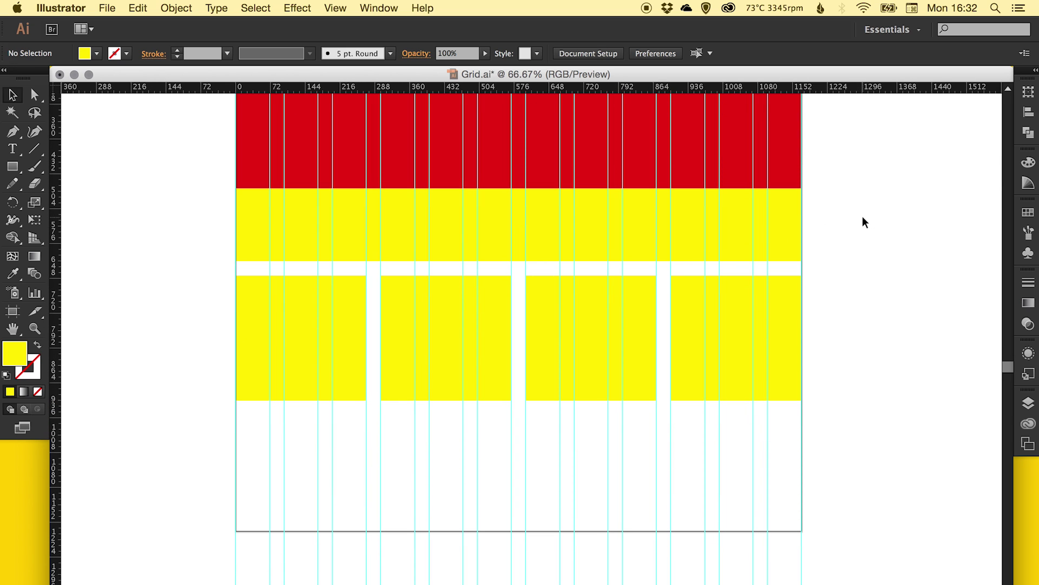
{"action": "left_click_drag", "start_coordinate": [864, 359], "coordinate": [356, 289]}
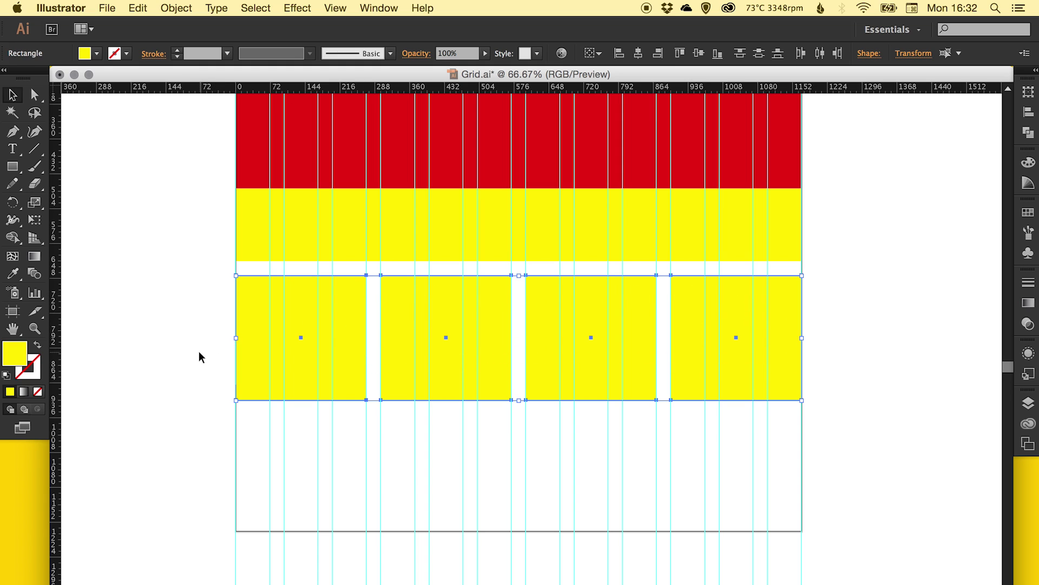
{"action": "left_click_drag", "start_coordinate": [252, 297], "coordinate": [251, 427]}
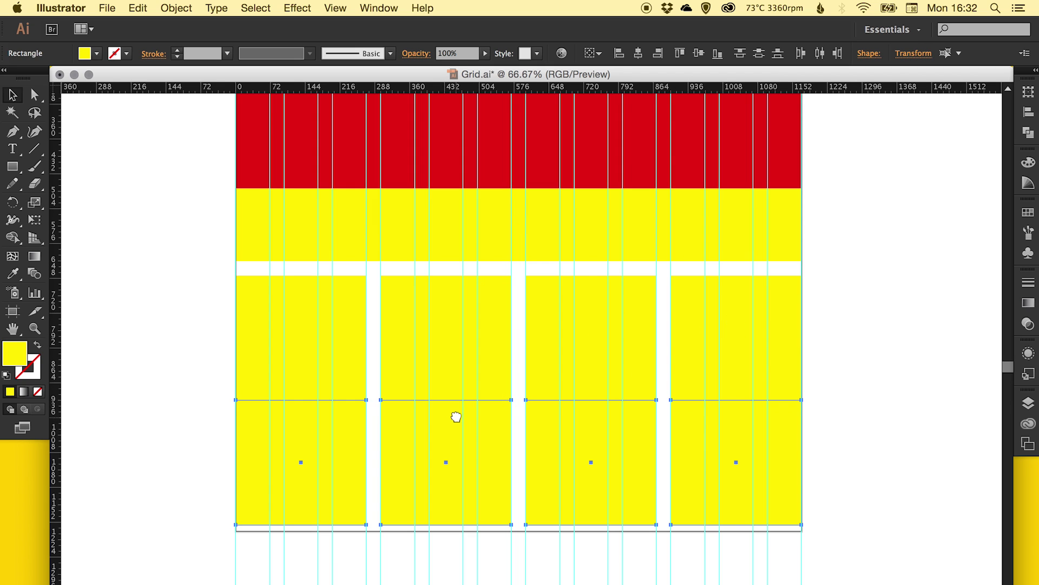
{"action": "left_click_drag", "start_coordinate": [455, 418], "coordinate": [515, 453]}
Delete the duplicated lower row of boxes and pan back to the page top
{"action": "key", "text": "Delete"}
{"action": "left_click_drag", "start_coordinate": [518, 404], "coordinate": [527, 421]}
{"action": "left_click_drag", "start_coordinate": [563, 314], "coordinate": [546, 339]}
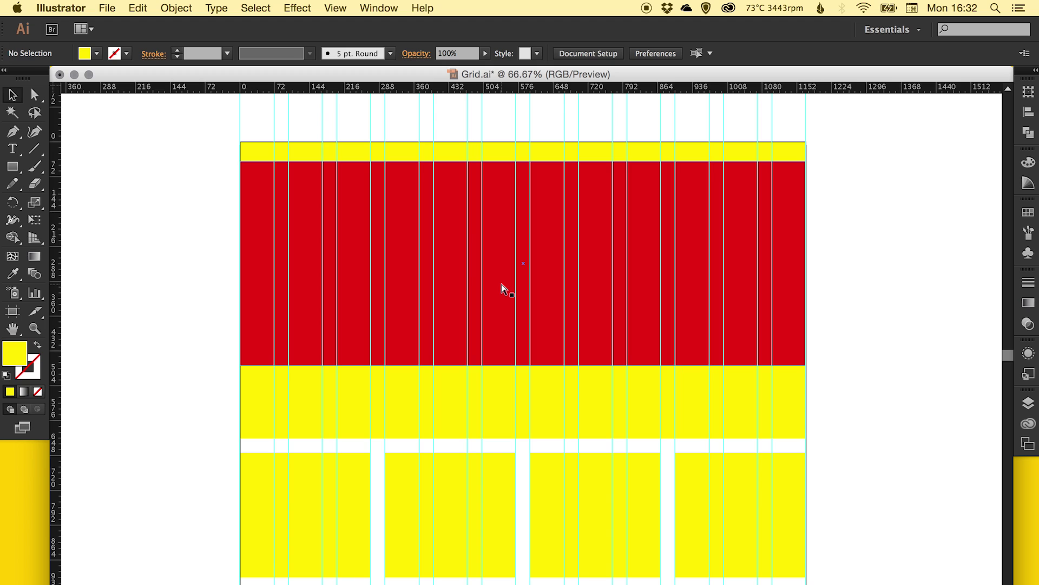
Hide the guides via View > Guides > Hide Guides
{"action": "left_click", "coordinate": [330, 9]}
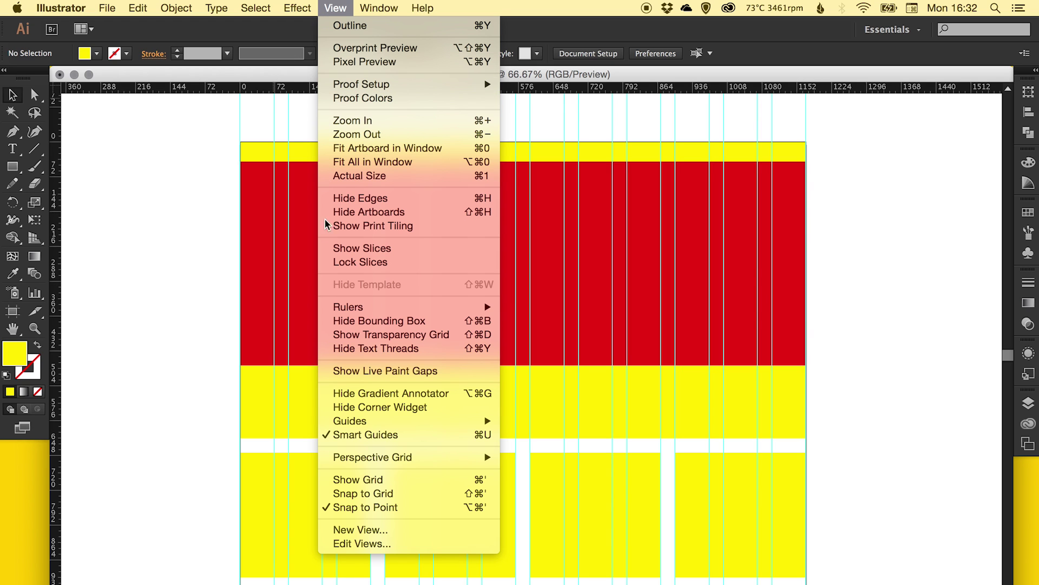
{"action": "mouse_move", "coordinate": [411, 423]}
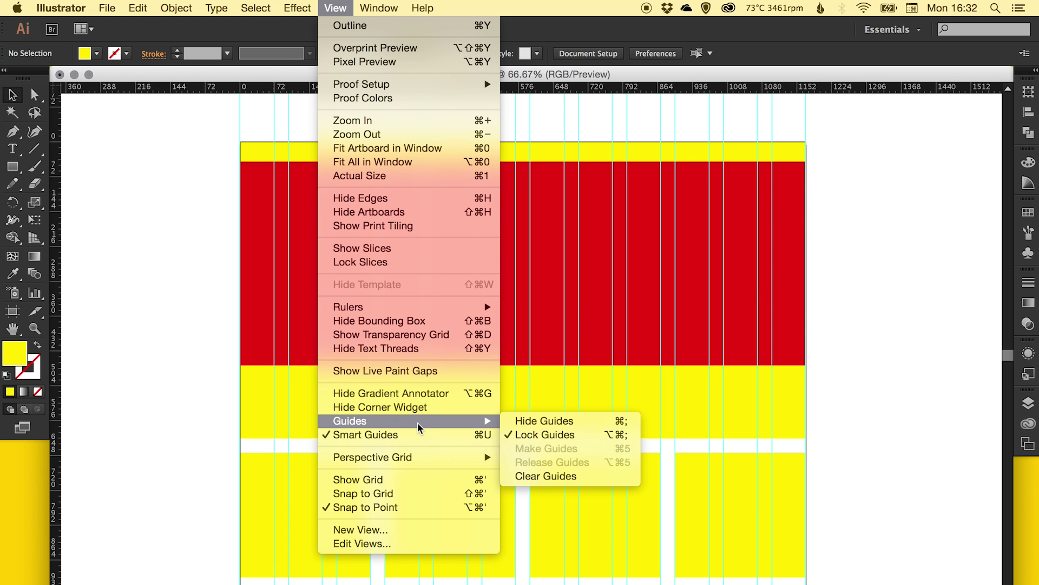
{"action": "left_click", "coordinate": [565, 420]}
{"action": "scroll", "coordinate": [489, 391], "scroll_direction": "down", "scroll_amount": 2}
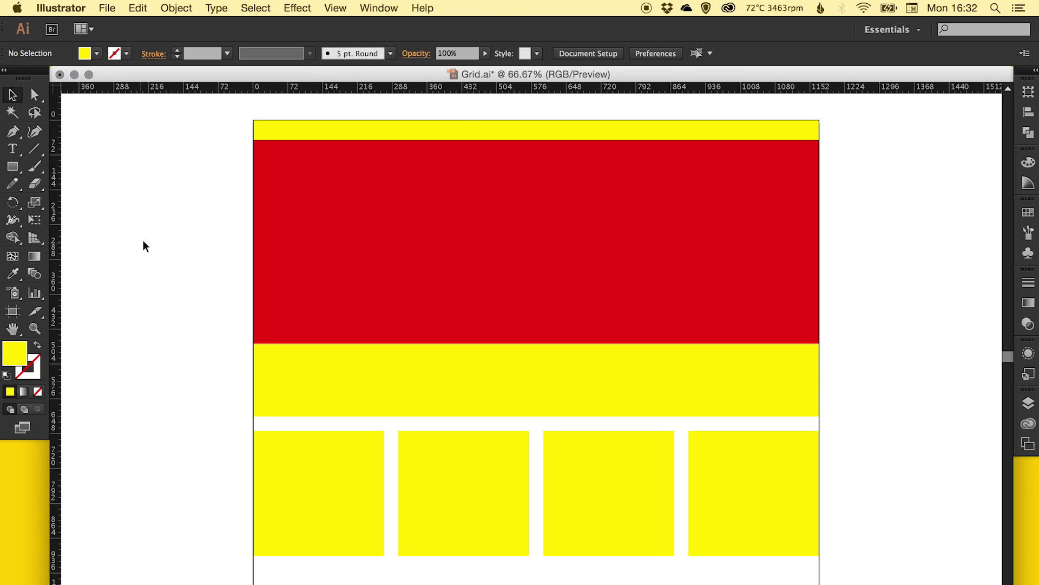
{"action": "scroll", "coordinate": [264, 230], "scroll_direction": "down", "scroll_amount": 1}
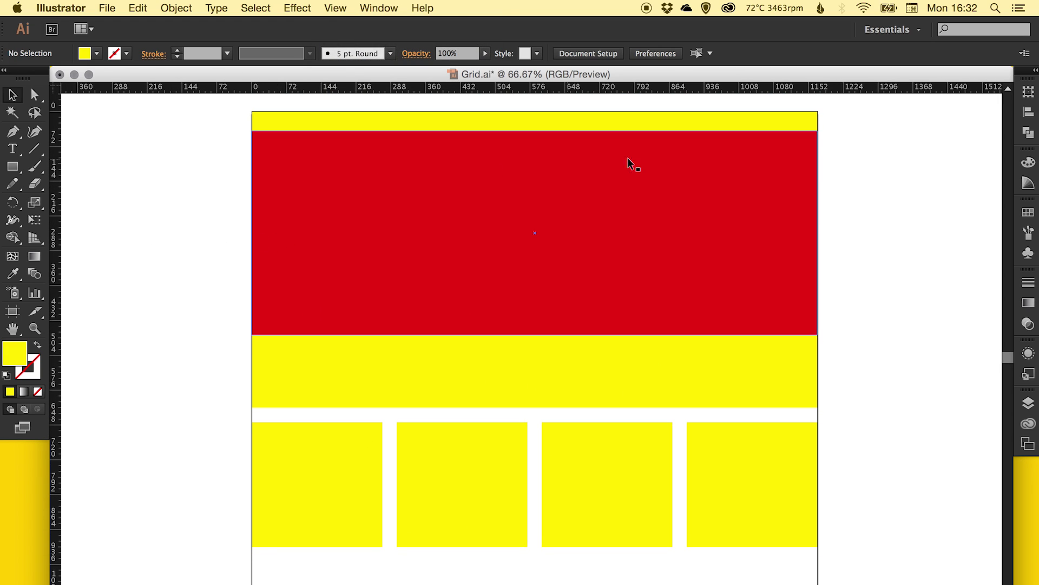
Give the thin top bar a global dark grey fill
{"action": "left_click", "coordinate": [793, 115]}
{"action": "left_click", "coordinate": [1024, 214]}
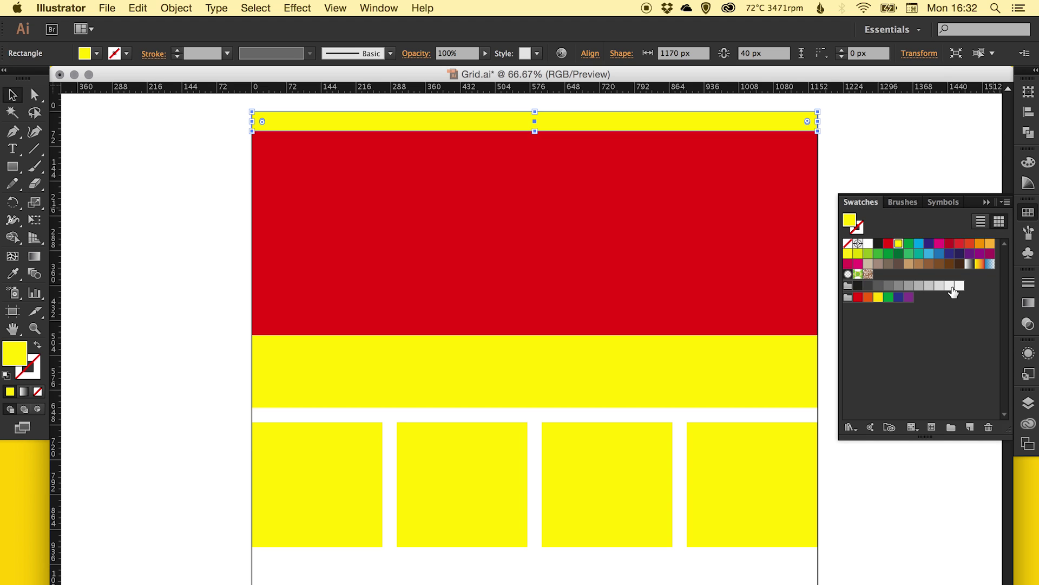
{"action": "double_click", "coordinate": [864, 288]}
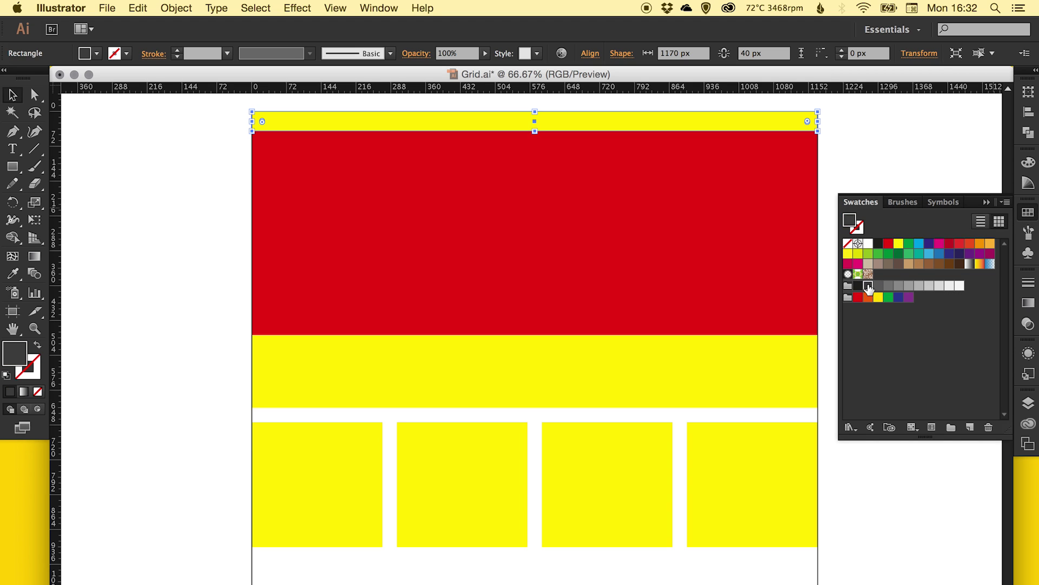
{"action": "left_click", "coordinate": [971, 385]}
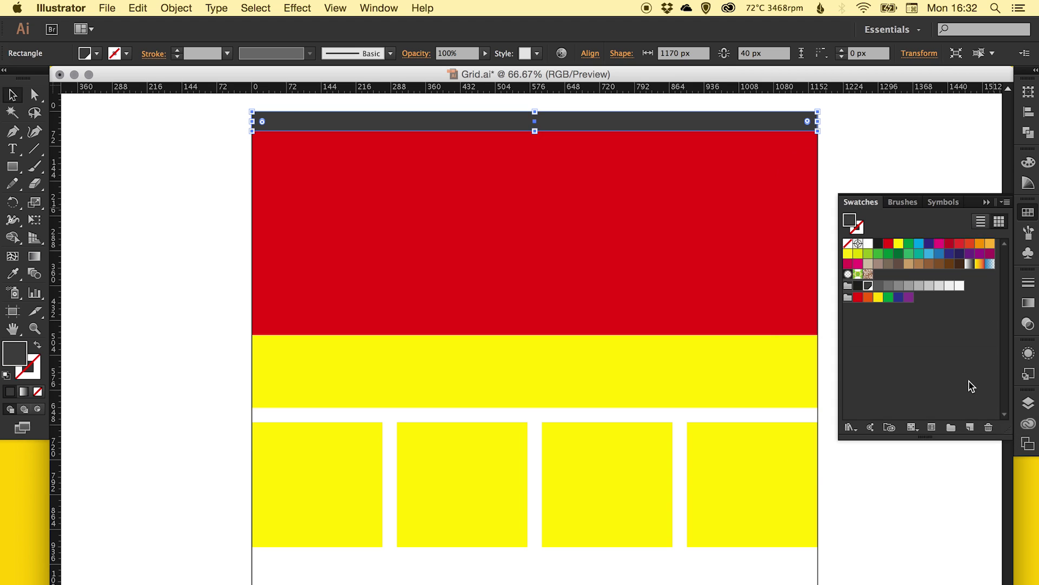
Recolour the wide yellow band with a global light grey swatch
{"action": "left_click", "coordinate": [759, 360]}
{"action": "left_click", "coordinate": [1030, 217]}
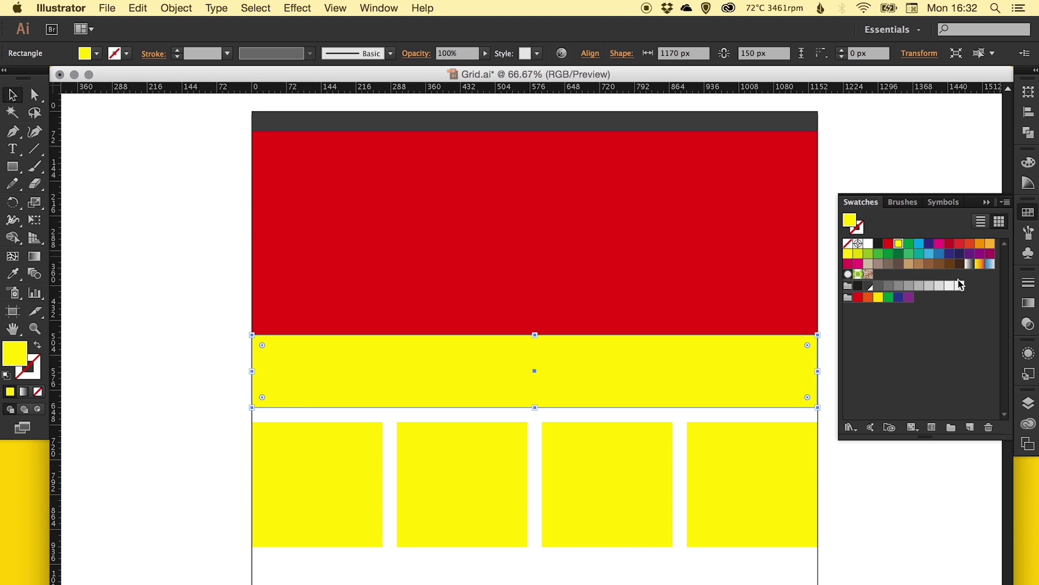
{"action": "double_click", "coordinate": [950, 292]}
{"action": "left_click", "coordinate": [884, 245]}
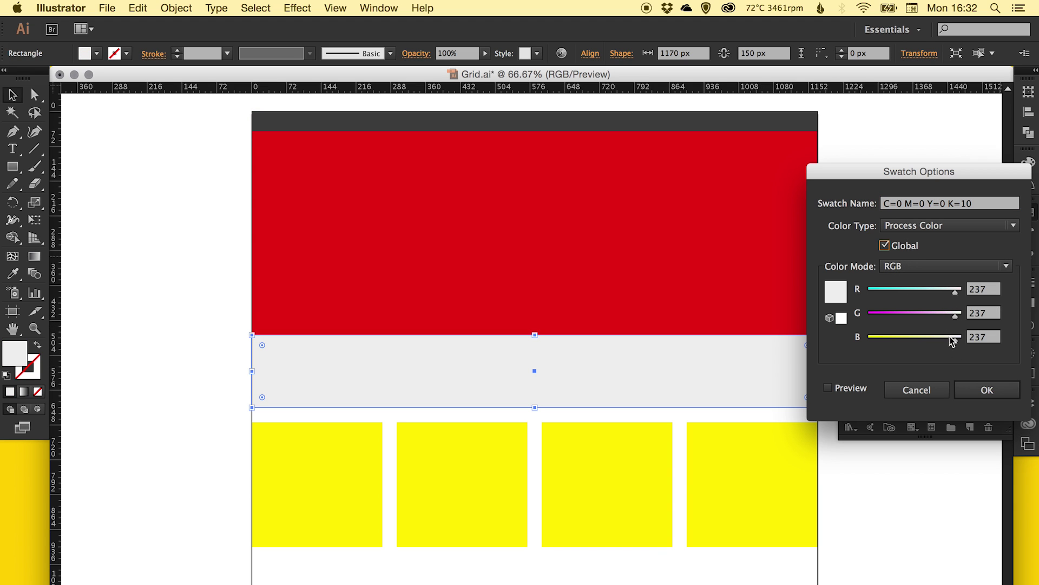
{"action": "left_click", "coordinate": [969, 388]}
Fill all four yellow boxes with a global mid grey
{"action": "left_click", "coordinate": [377, 466]}
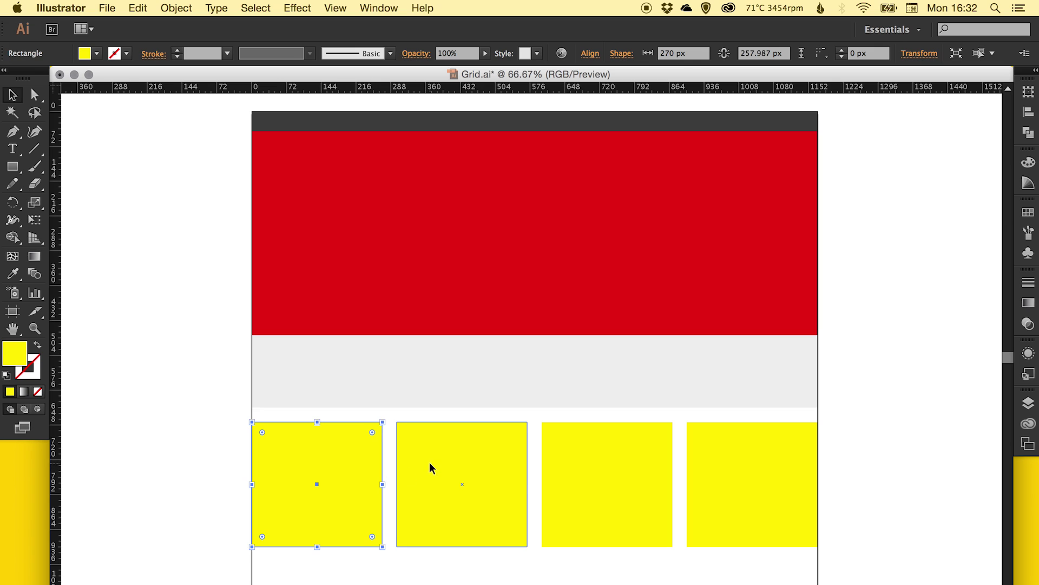
{"action": "left_click", "coordinate": [430, 465], "text": "shift"}
{"action": "left_click", "coordinate": [642, 452], "text": "shift"}
{"action": "left_click", "coordinate": [738, 453], "text": "shift"}
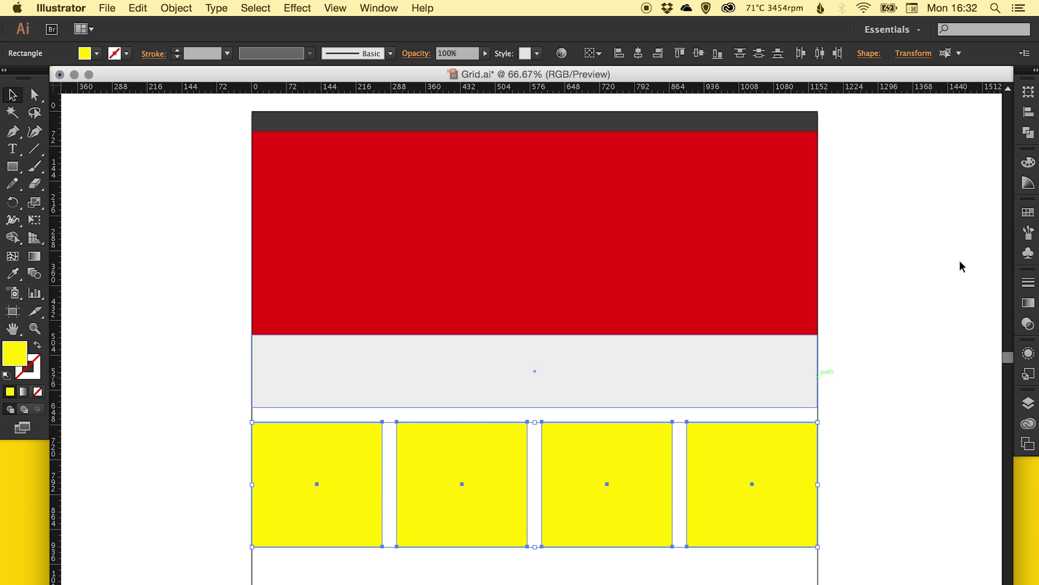
{"action": "left_click", "coordinate": [1028, 212]}
{"action": "double_click", "coordinate": [919, 292]}
{"action": "left_click", "coordinate": [918, 248]}
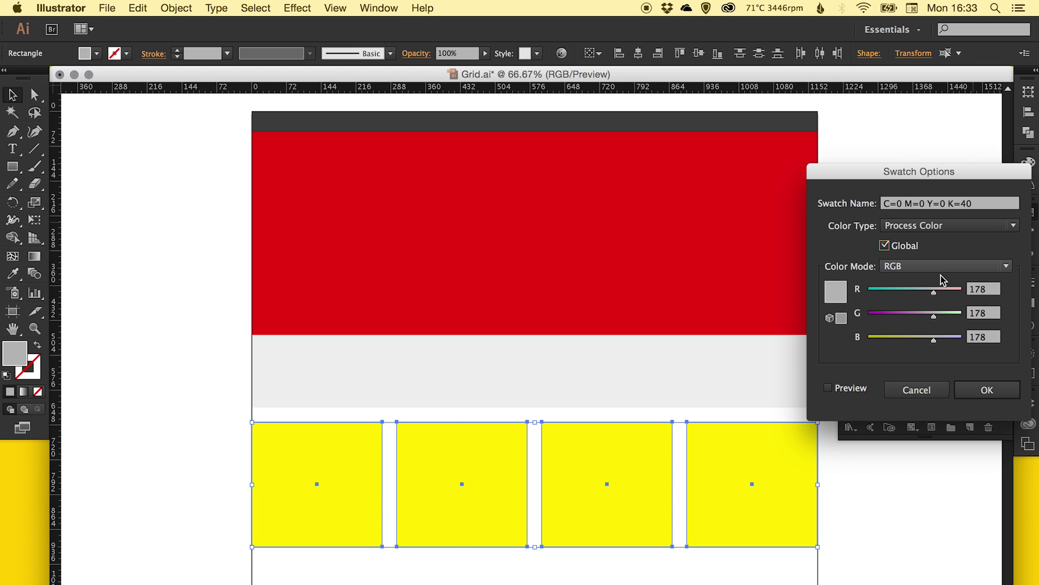
{"action": "left_click", "coordinate": [985, 390]}
Turn the red hero rectangle grey and deselect it
{"action": "left_click", "coordinate": [749, 294]}
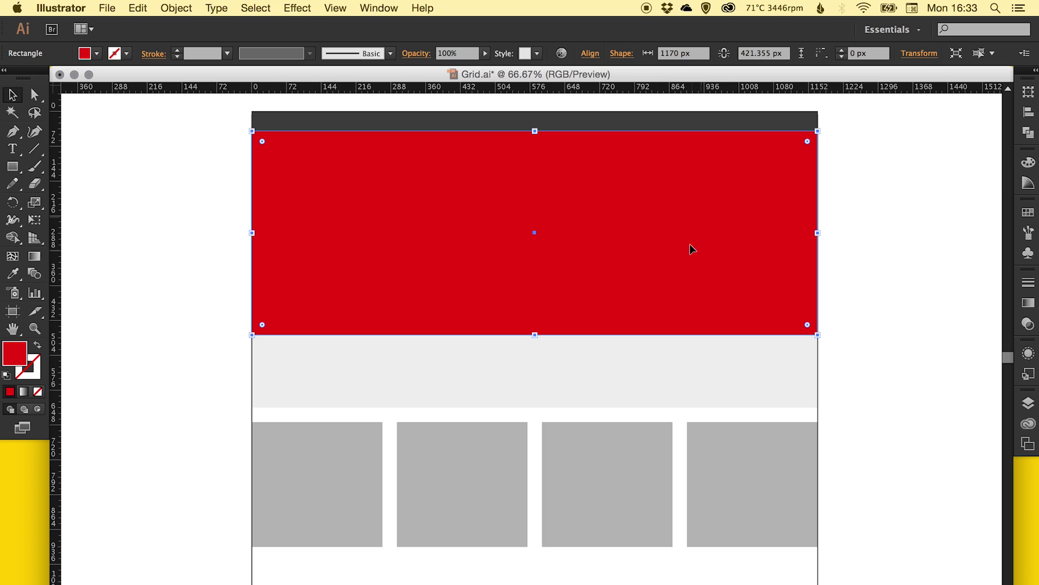
{"action": "left_click", "coordinate": [1028, 212]}
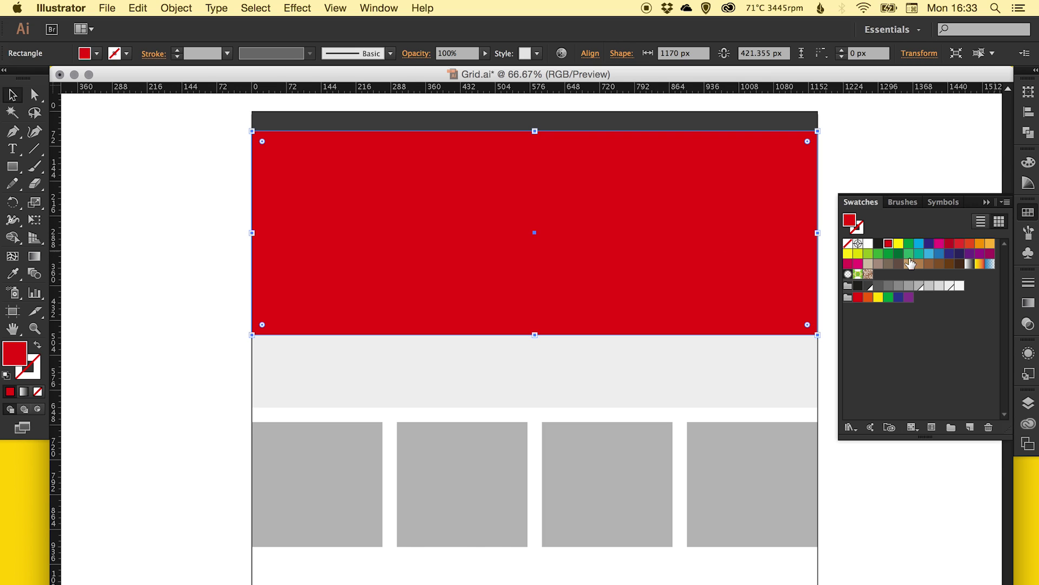
{"action": "left_click", "coordinate": [924, 291]}
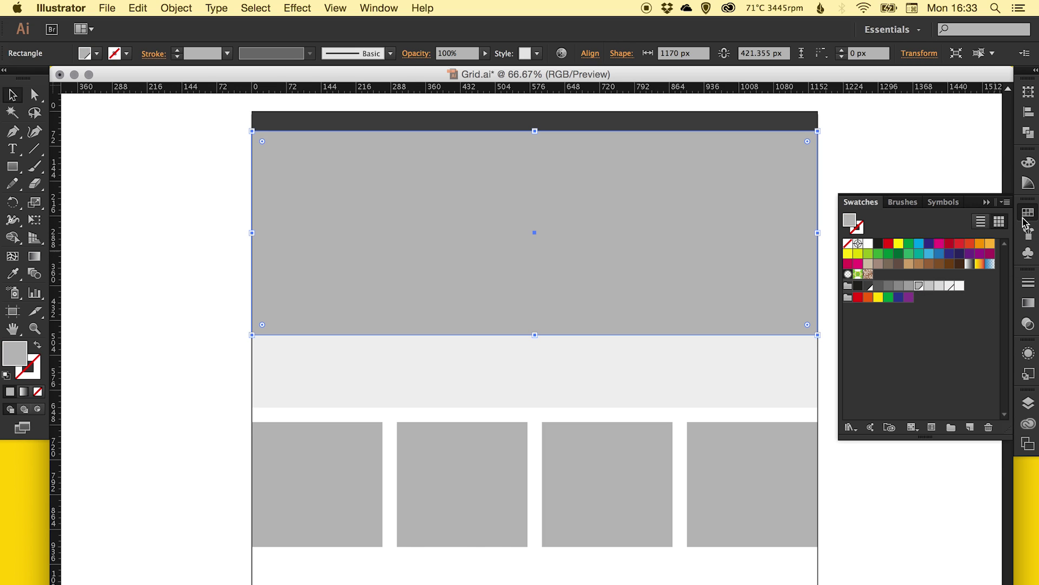
{"action": "left_click", "coordinate": [1029, 215]}
{"action": "left_click", "coordinate": [903, 236]}
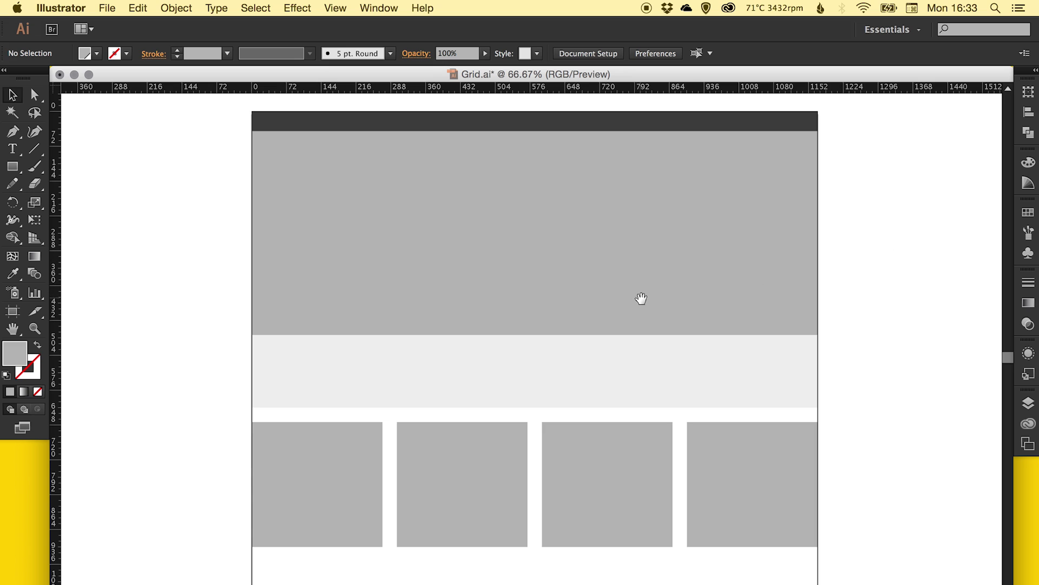
{"action": "left_click_drag", "start_coordinate": [641, 298], "coordinate": [626, 256]}
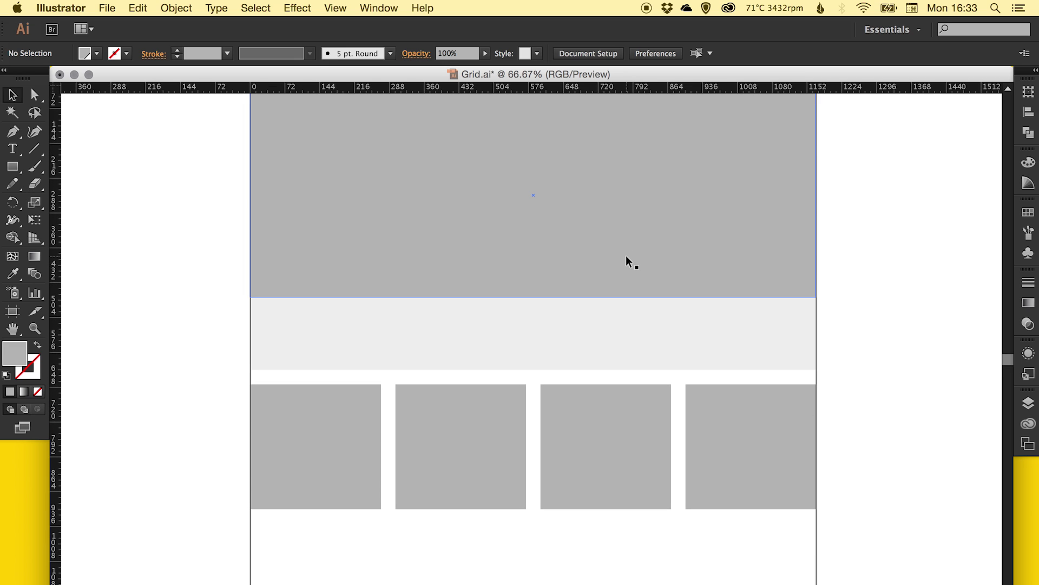
{"action": "left_click_drag", "start_coordinate": [447, 285], "coordinate": [444, 339]}
{"action": "left_click_drag", "start_coordinate": [211, 312], "coordinate": [239, 323]}
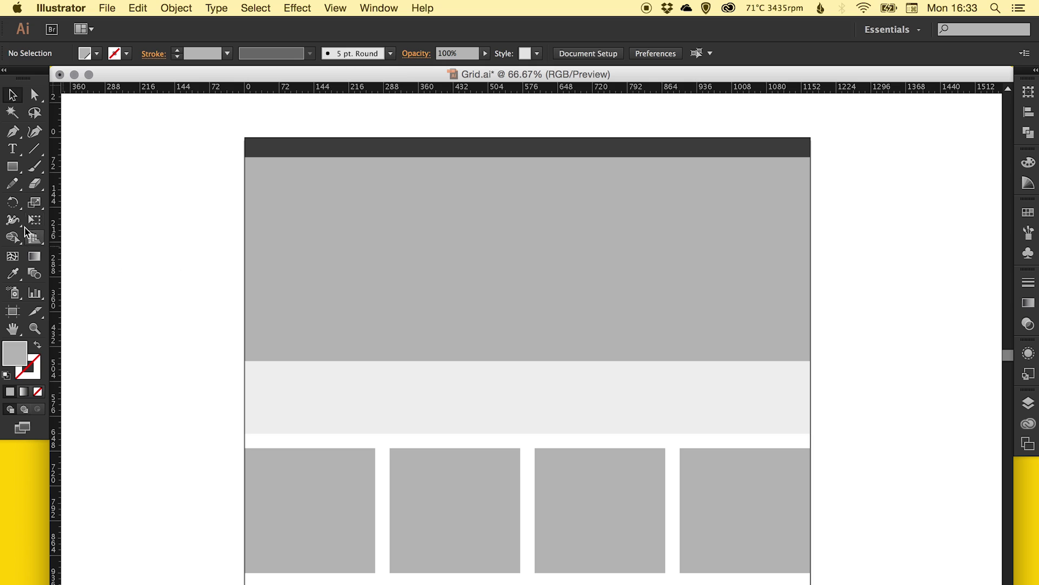
Zoom in on the hero block and draw a small circle with the Ellipse tool
{"action": "key", "text": "z"}
{"action": "left_click_drag", "start_coordinate": [409, 236], "coordinate": [612, 379]}
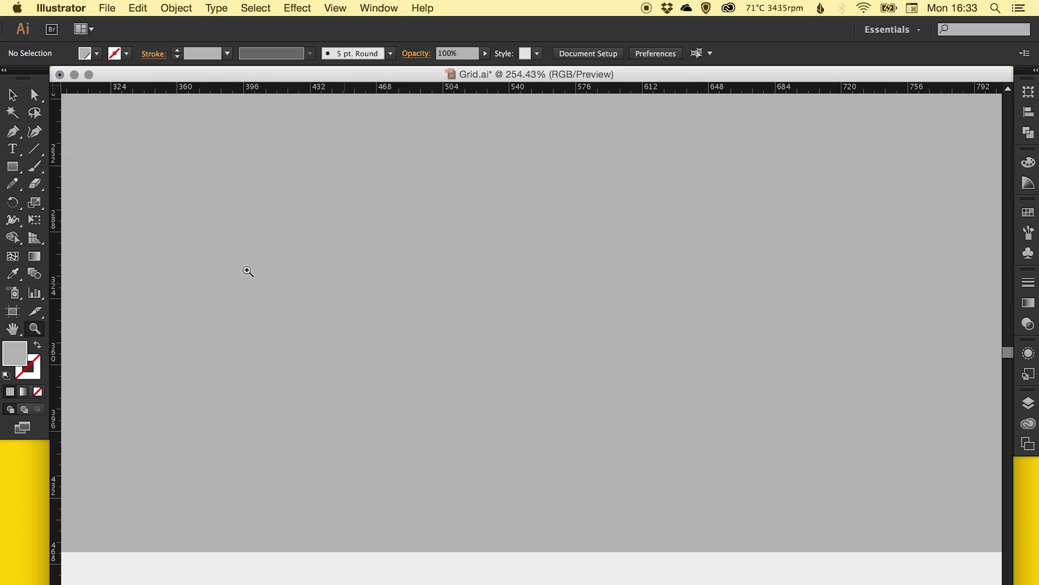
{"action": "left_click", "coordinate": [12, 168]}
{"action": "left_click_drag", "start_coordinate": [12, 169], "coordinate": [70, 201]}
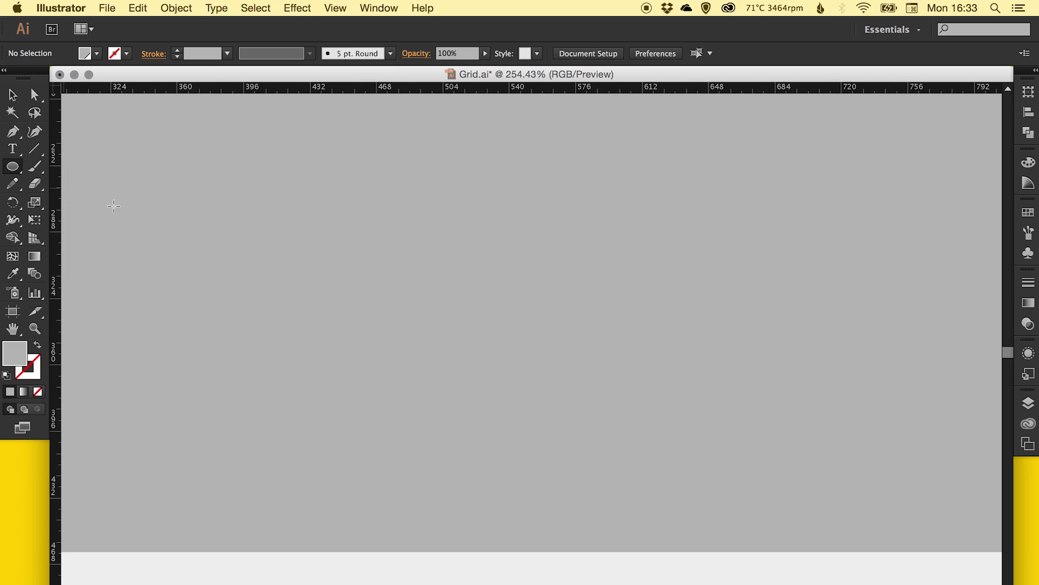
{"action": "left_click_drag", "start_coordinate": [398, 358], "coordinate": [422, 382]}
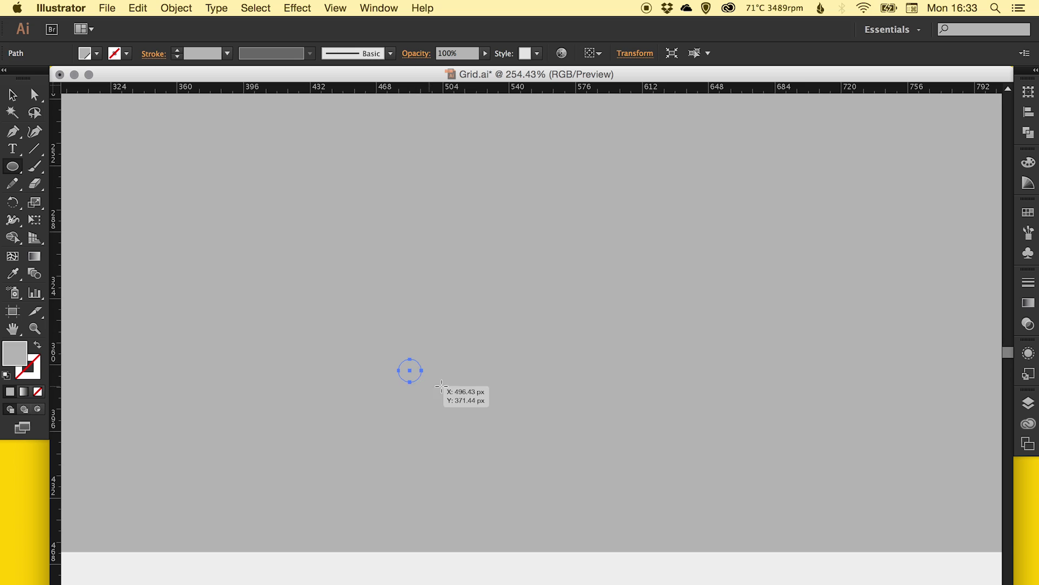
Fill the circle white and repeat copies 20 px apart to make four dots
{"action": "key", "text": "v"}
{"action": "left_click", "coordinate": [1028, 212]}
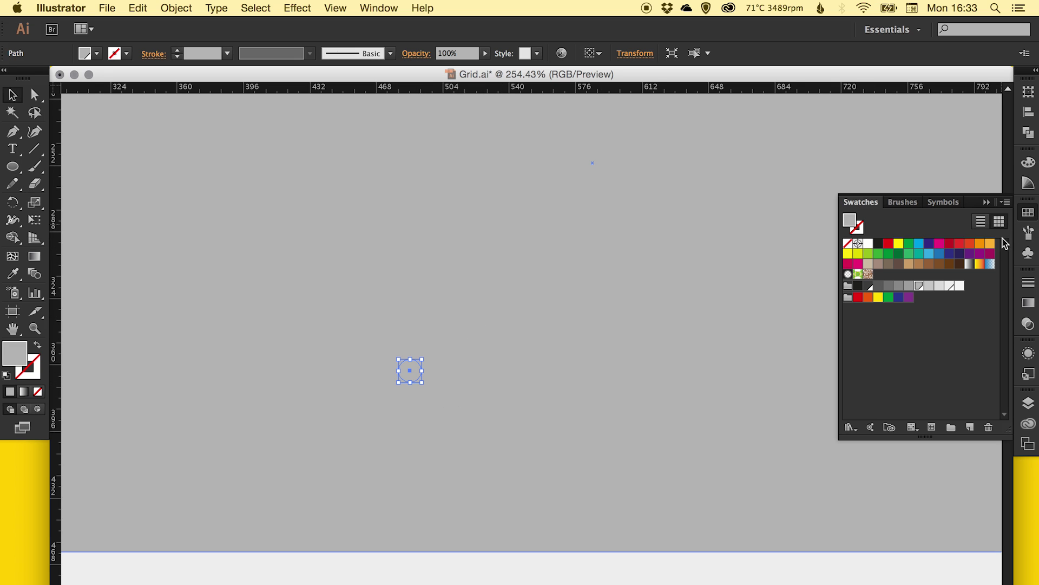
{"action": "left_click", "coordinate": [951, 286]}
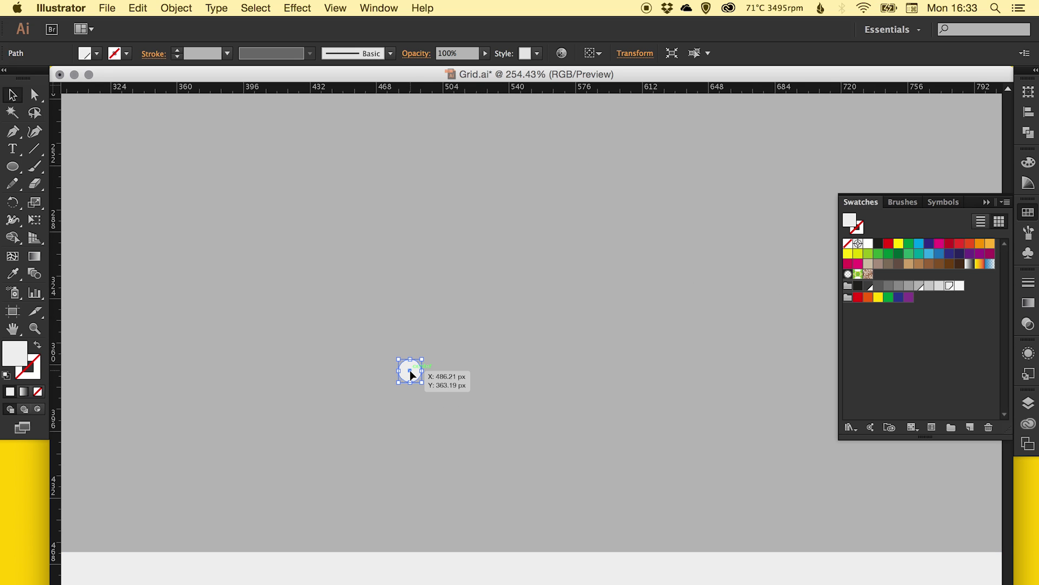
{"action": "left_click_drag", "start_coordinate": [410, 374], "coordinate": [450, 374]}
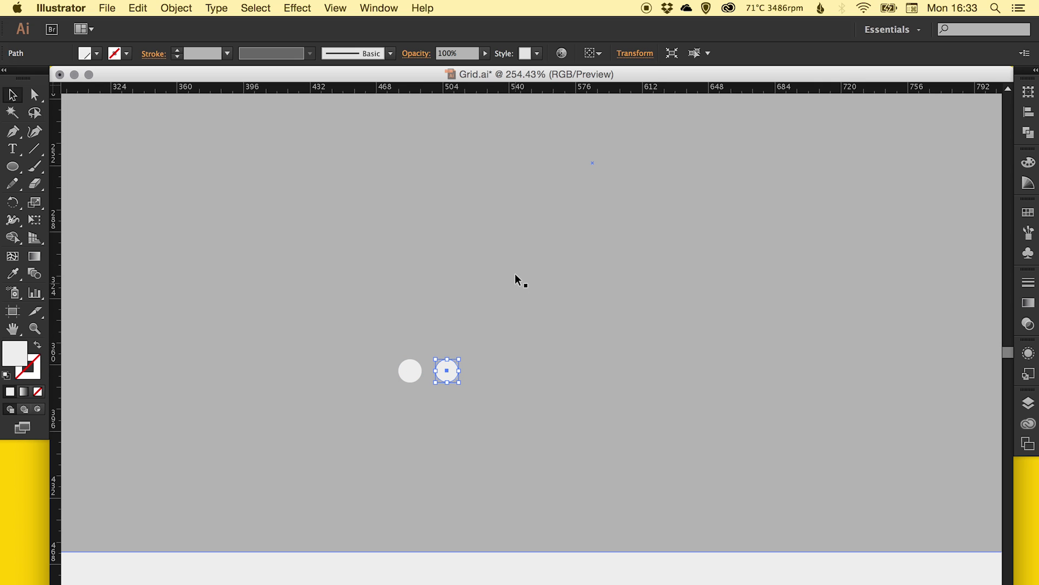
{"action": "key", "text": "super+d"}
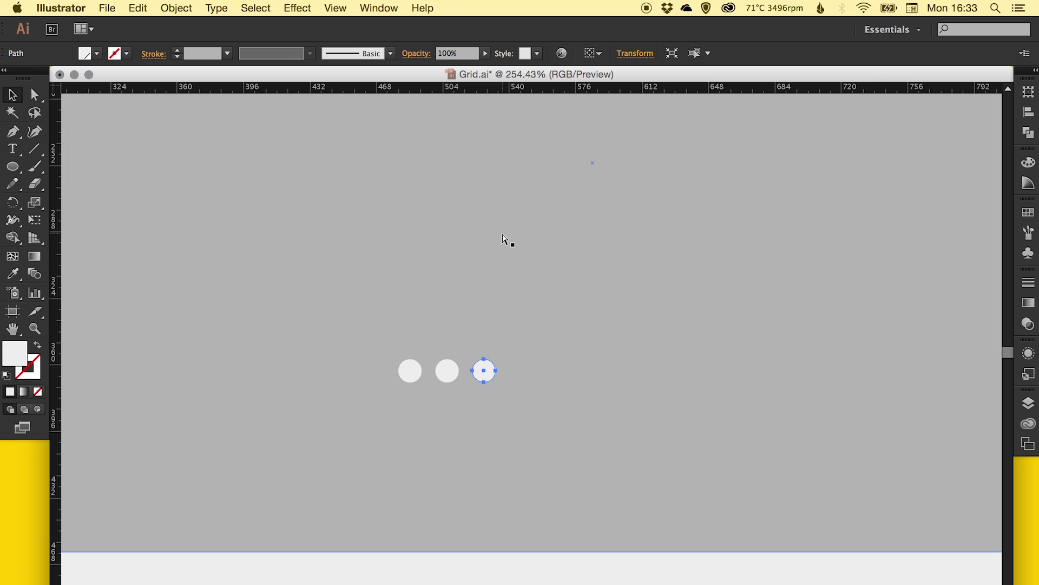
{"action": "key", "text": "super+d"}
Select all four dots, group them with Object > Group, and zoom out
{"action": "left_click", "coordinate": [525, 314]}
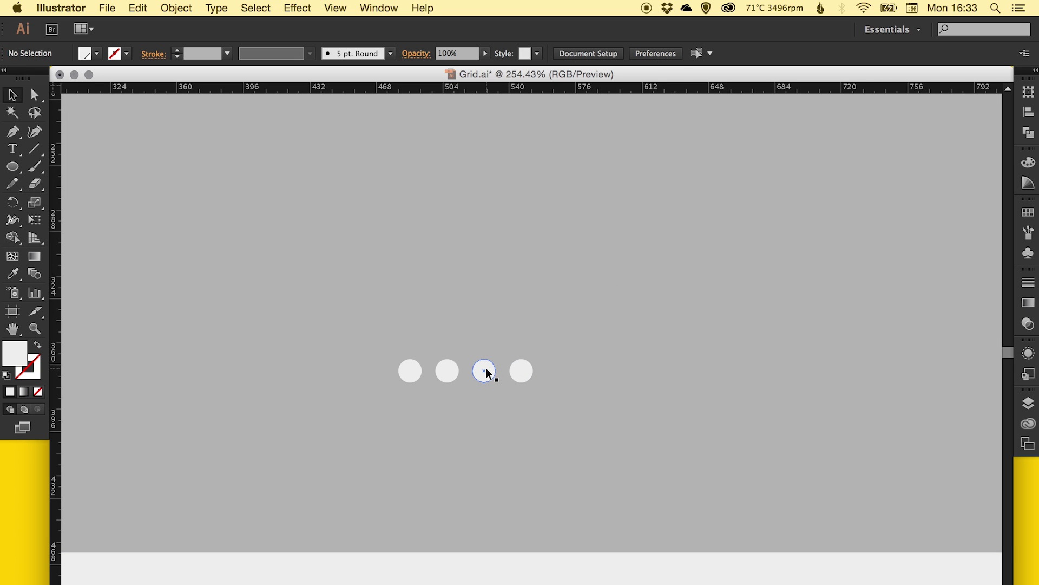
{"action": "left_click_drag", "start_coordinate": [486, 369], "coordinate": [446, 372]}
{"action": "left_click", "coordinate": [447, 373], "text": "shift"}
{"action": "left_click", "coordinate": [417, 374], "text": "shift"}
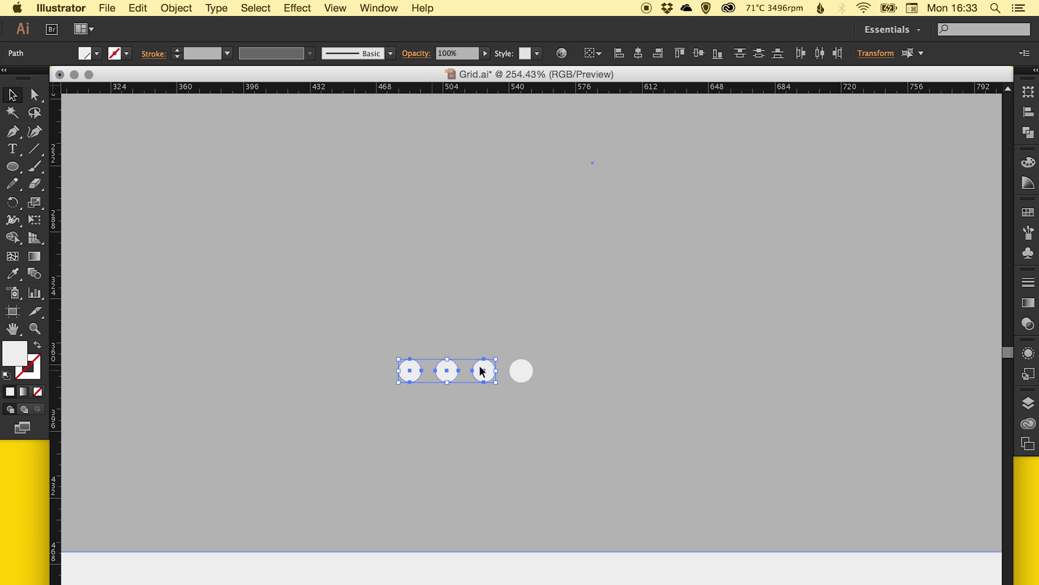
{"action": "left_click", "coordinate": [526, 377], "text": "shift"}
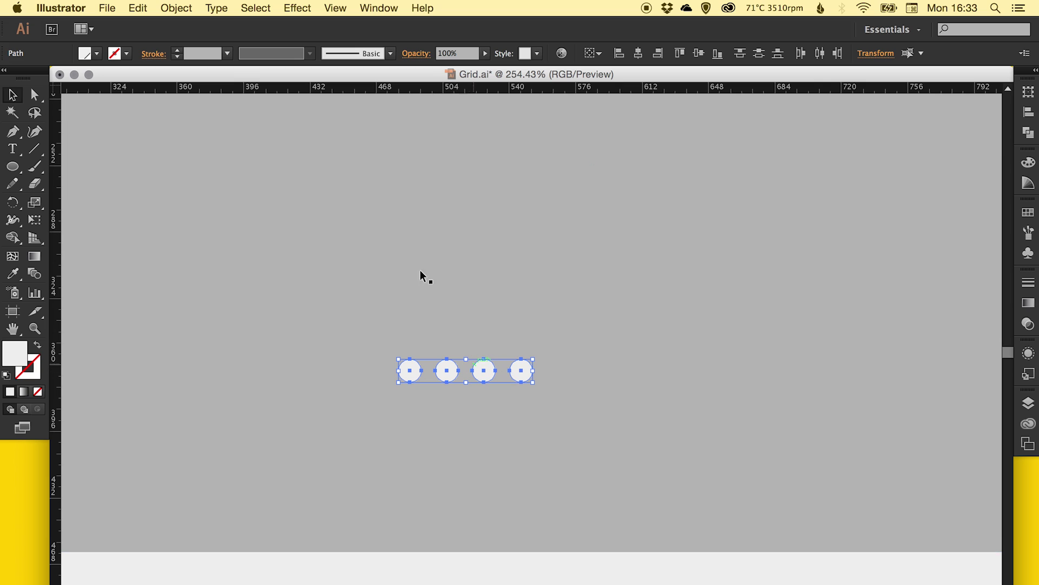
{"action": "left_click", "coordinate": [176, 8]}
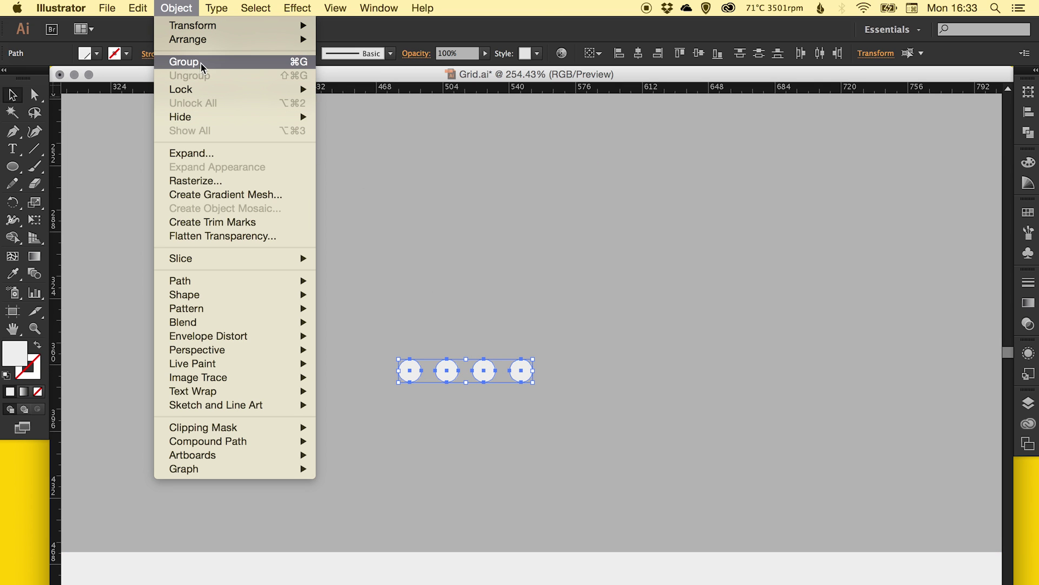
{"action": "left_click", "coordinate": [201, 63]}
{"action": "key", "text": "super+minus"}
{"action": "key", "text": "super+minus"}
{"action": "key", "text": "super+minus"}
{"action": "key", "text": "super+minus"}
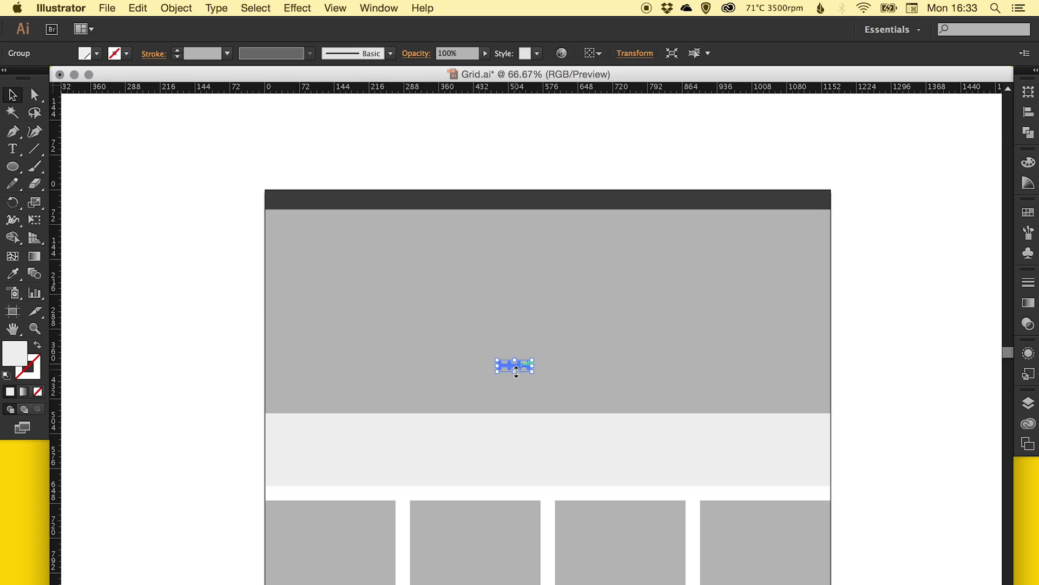
Select the hero block with the dot row and centre both horizontally on the artboard
{"action": "left_click", "coordinate": [322, 287], "text": "shift"}
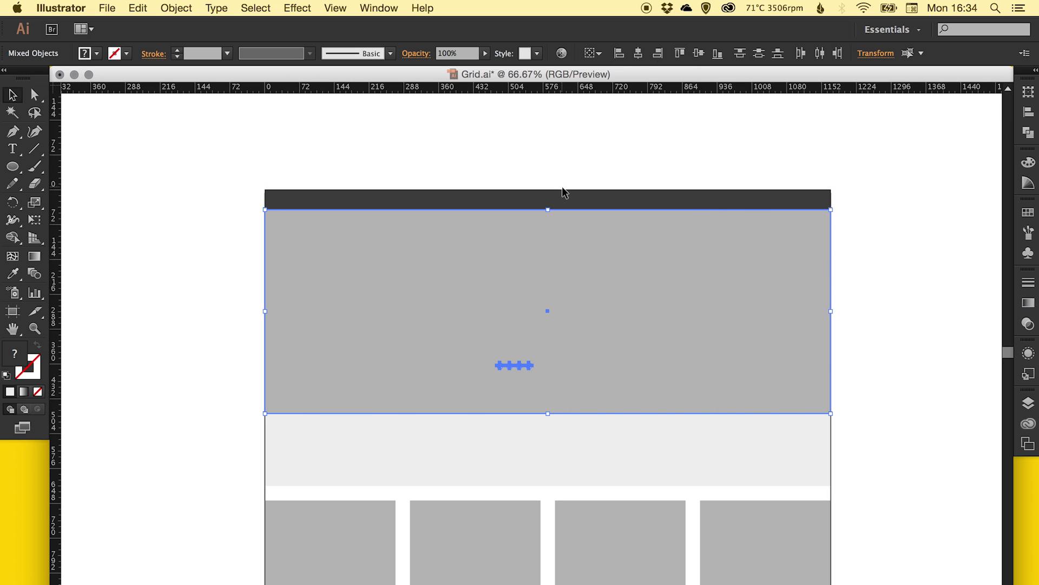
{"action": "left_click", "coordinate": [640, 56]}
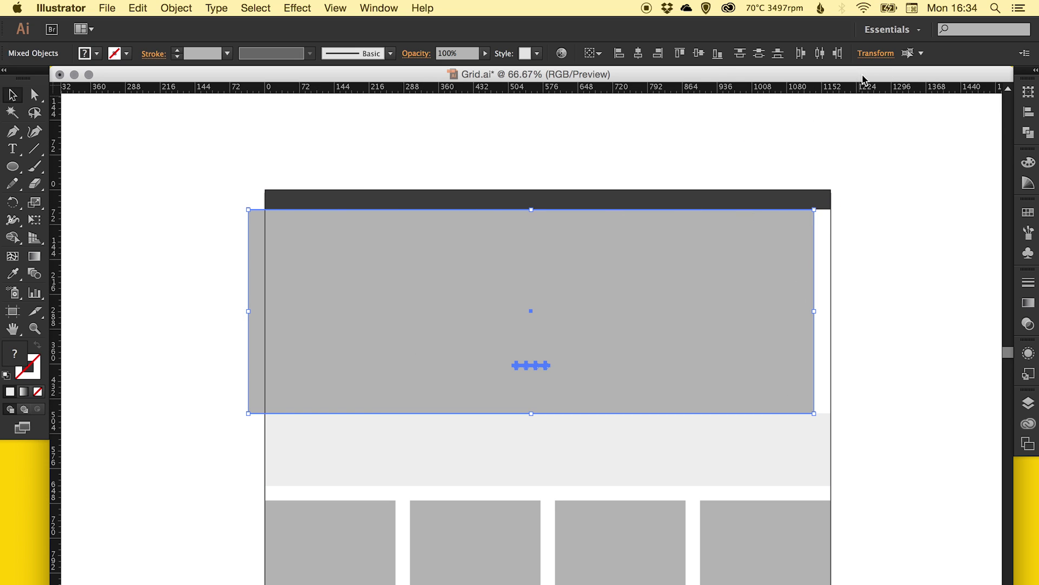
{"action": "left_click", "coordinate": [600, 53]}
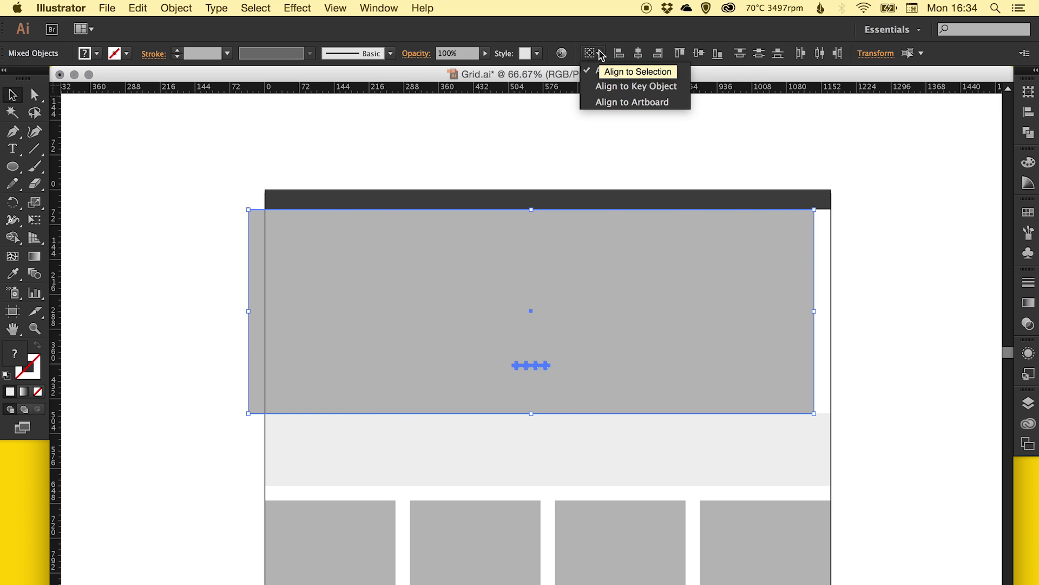
{"action": "left_click", "coordinate": [632, 103]}
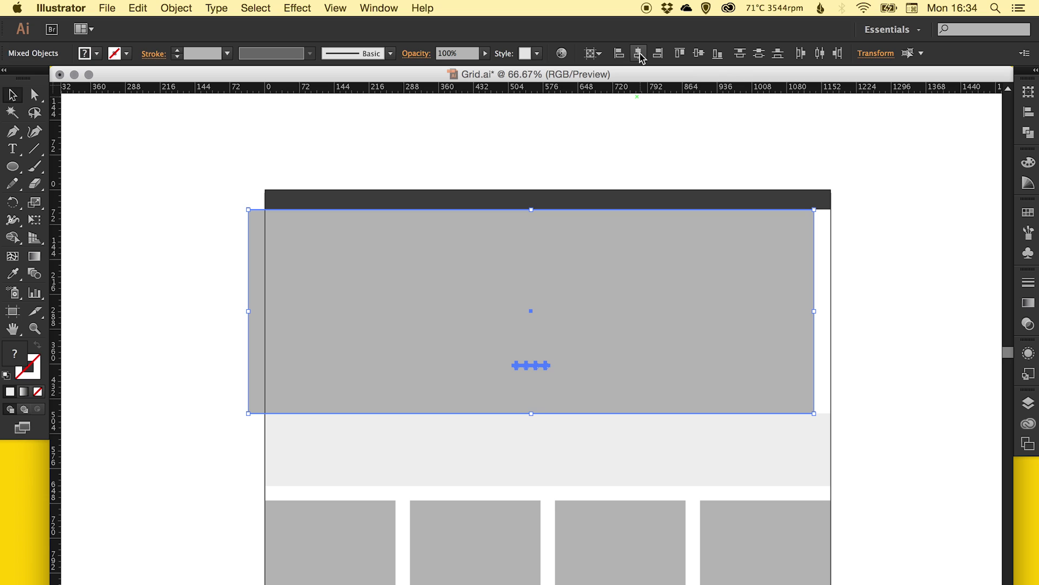
{"action": "left_click", "coordinate": [640, 54]}
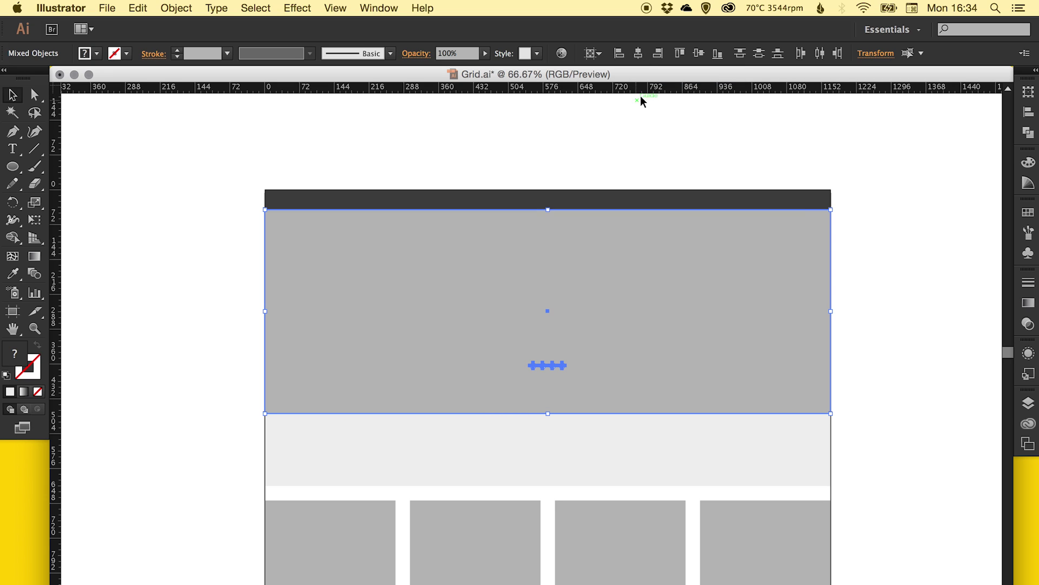
{"action": "left_click", "coordinate": [920, 219]}
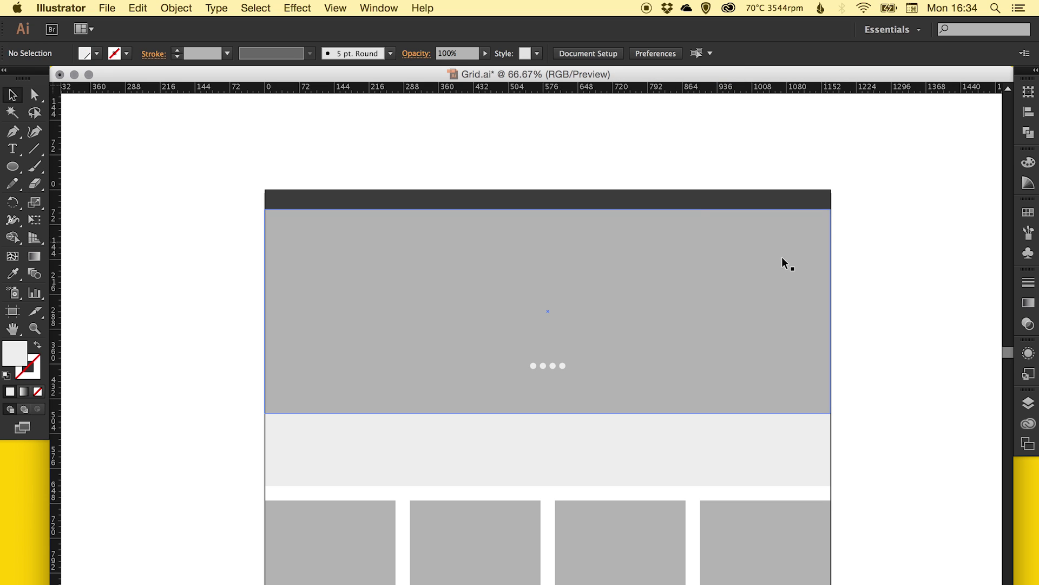
Scale the dot group down slightly and move it toward the hero's bottom edge
{"action": "scroll", "coordinate": [534, 307], "scroll_direction": "down", "scroll_amount": 2}
{"action": "scroll", "coordinate": [546, 319], "scroll_direction": "up", "scroll_amount": 5}
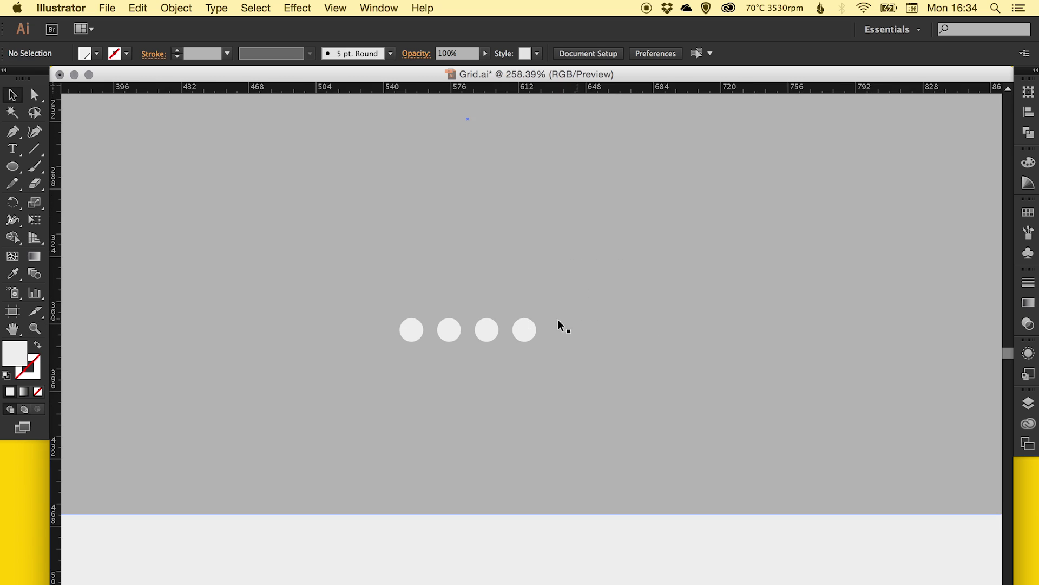
{"action": "left_click", "coordinate": [522, 328]}
{"action": "key", "text": "s"}
{"action": "left_click_drag", "start_coordinate": [588, 280], "coordinate": [609, 270]}
{"action": "key", "text": "v"}
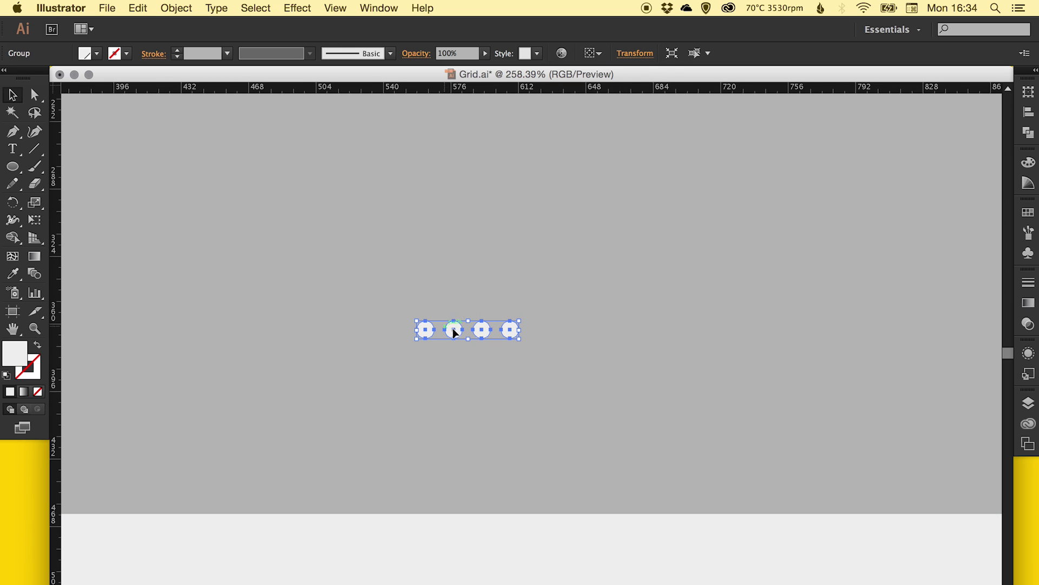
{"action": "left_click_drag", "start_coordinate": [453, 329], "coordinate": [483, 458]}
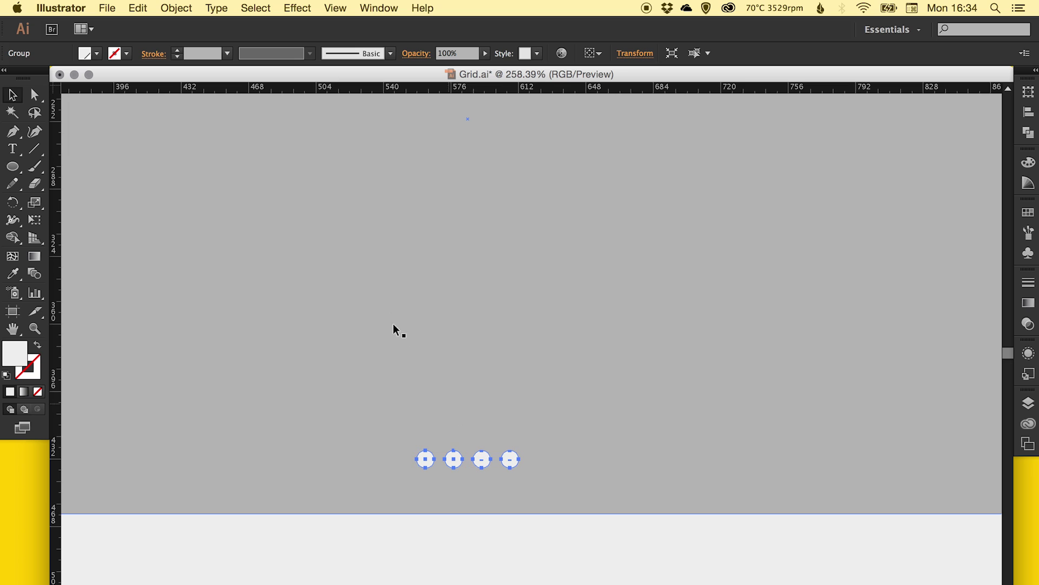
Ungroup the dots and set dots two to four to 30% opacity
{"action": "left_click", "coordinate": [175, 8]}
{"action": "left_click", "coordinate": [193, 74]}
{"action": "left_click", "coordinate": [468, 454]}
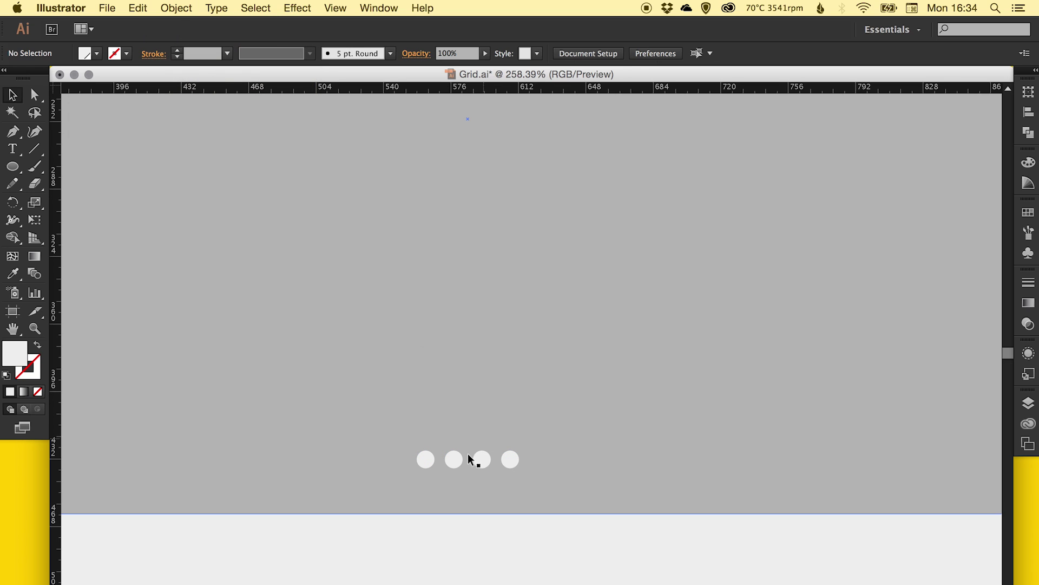
{"action": "left_click", "coordinate": [452, 460]}
{"action": "left_click", "coordinate": [485, 461], "text": "shift"}
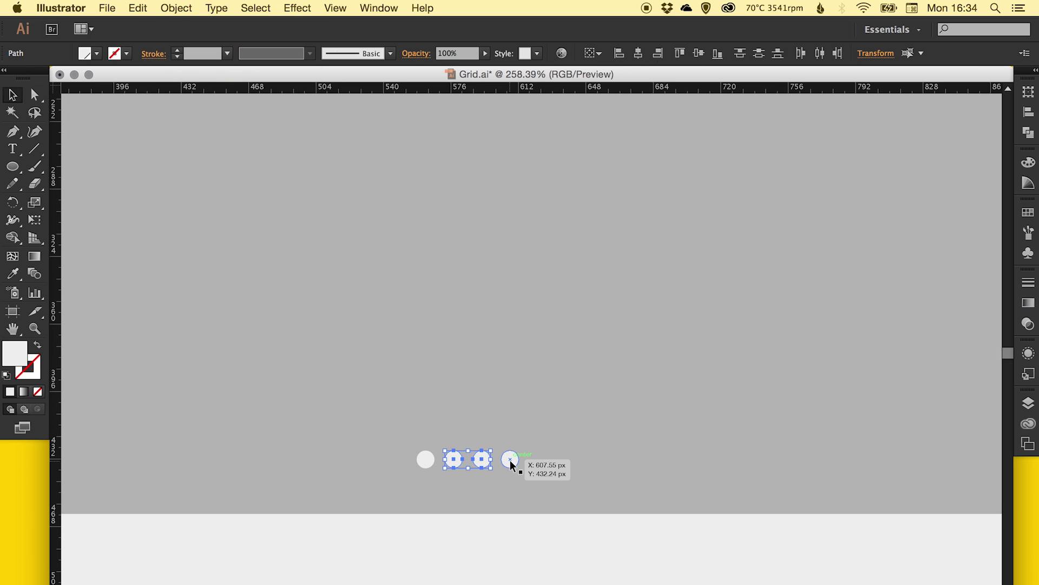
{"action": "left_click", "coordinate": [510, 460], "text": "shift"}
{"action": "left_click", "coordinate": [1026, 325]}
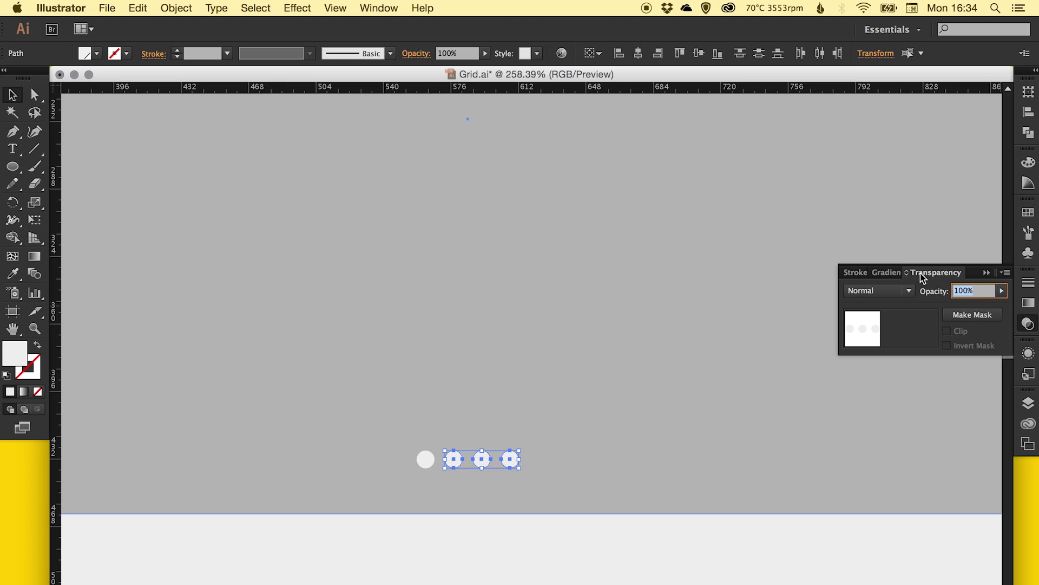
{"action": "type", "text": "30"}
{"action": "key", "text": "Return"}
{"action": "key", "text": "super+shift+a"}
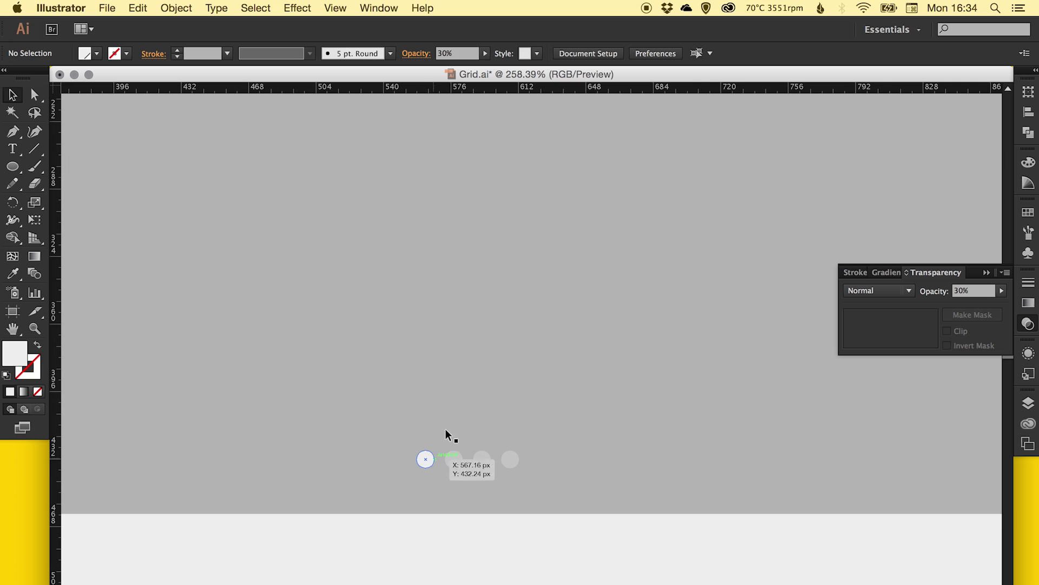
{"action": "key", "text": "super+0"}
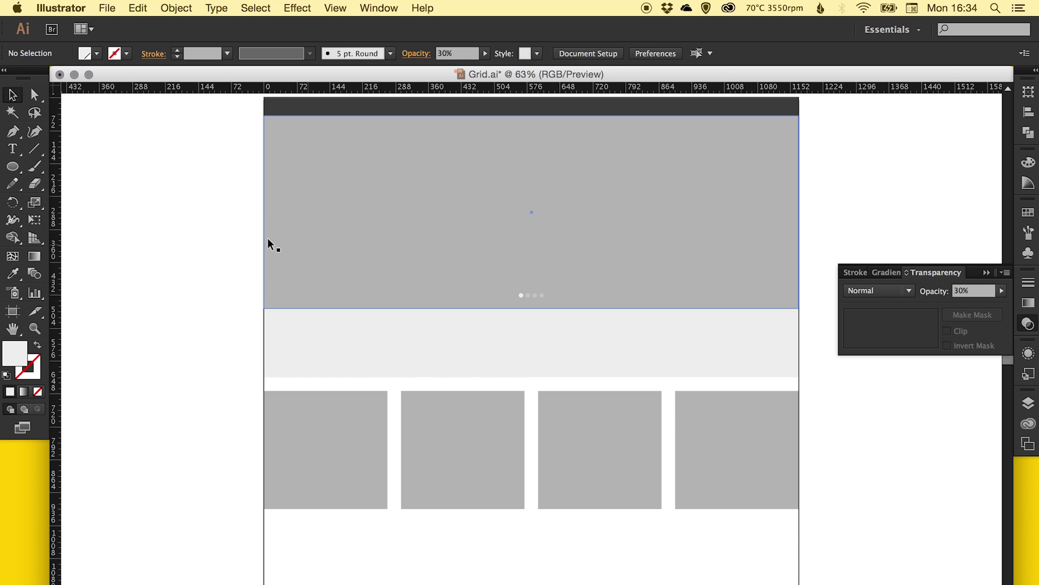
Draw a thin 6×36 px rectangle beside the artboard
{"action": "left_click", "coordinate": [16, 168]}
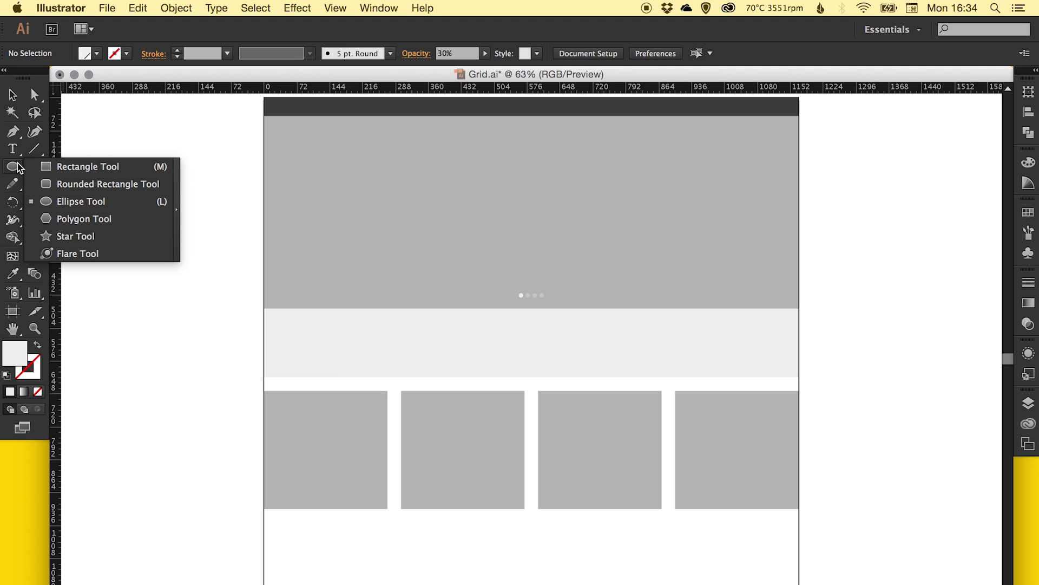
{"action": "left_click", "coordinate": [84, 166]}
{"action": "key", "text": "z"}
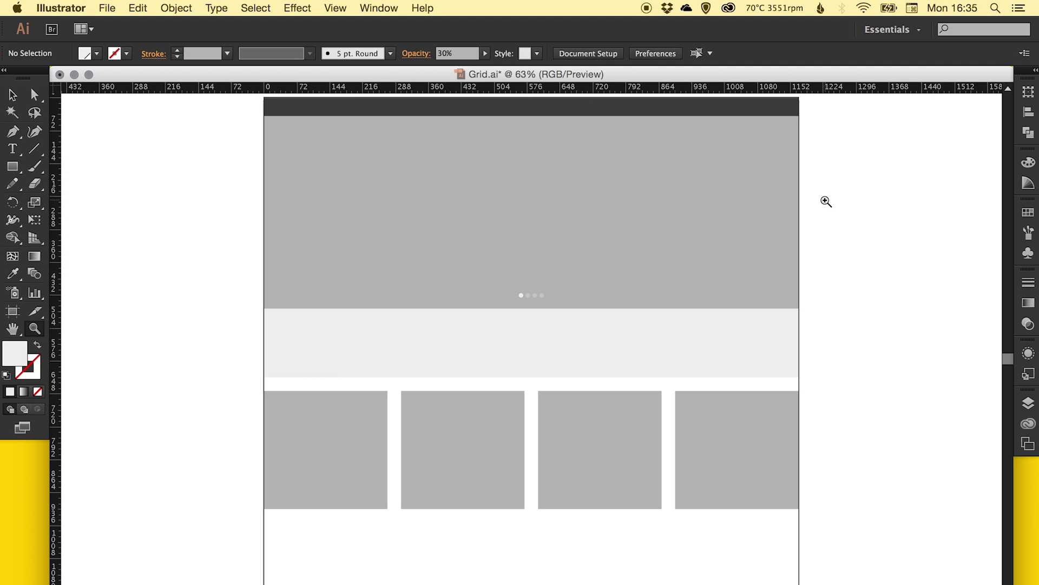
{"action": "left_click", "coordinate": [825, 201]}
{"action": "scroll", "coordinate": [566, 237], "scroll_direction": "left", "scroll_amount": 10}
{"action": "scroll", "coordinate": [422, 267], "scroll_direction": "down", "scroll_amount": 5}
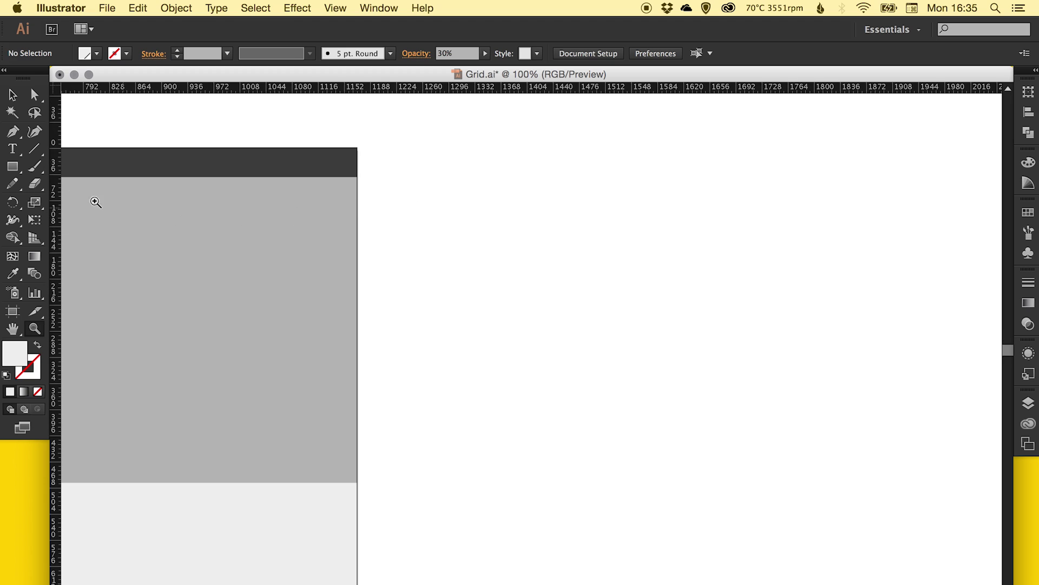
{"action": "key", "text": "m"}
{"action": "left_click_drag", "start_coordinate": [469, 239], "coordinate": [477, 264]}
Shift the rectangle's bottom anchors sideways to slant it into a diagonal bar
{"action": "key", "text": "z"}
{"action": "left_click_drag", "start_coordinate": [454, 215], "coordinate": [532, 299]}
{"action": "key", "text": "v"}
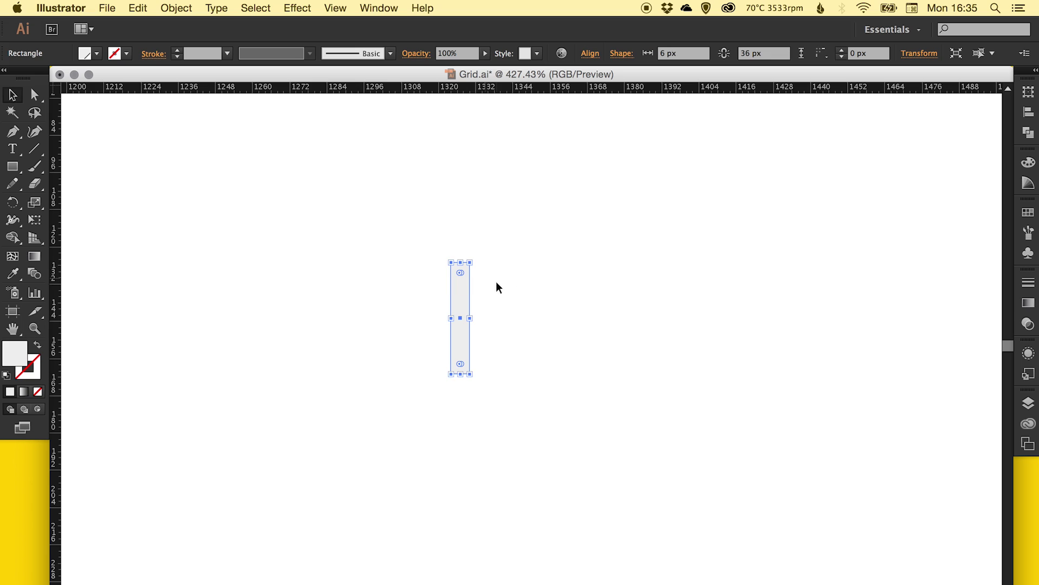
{"action": "left_click", "coordinate": [467, 378]}
{"action": "key", "text": "a"}
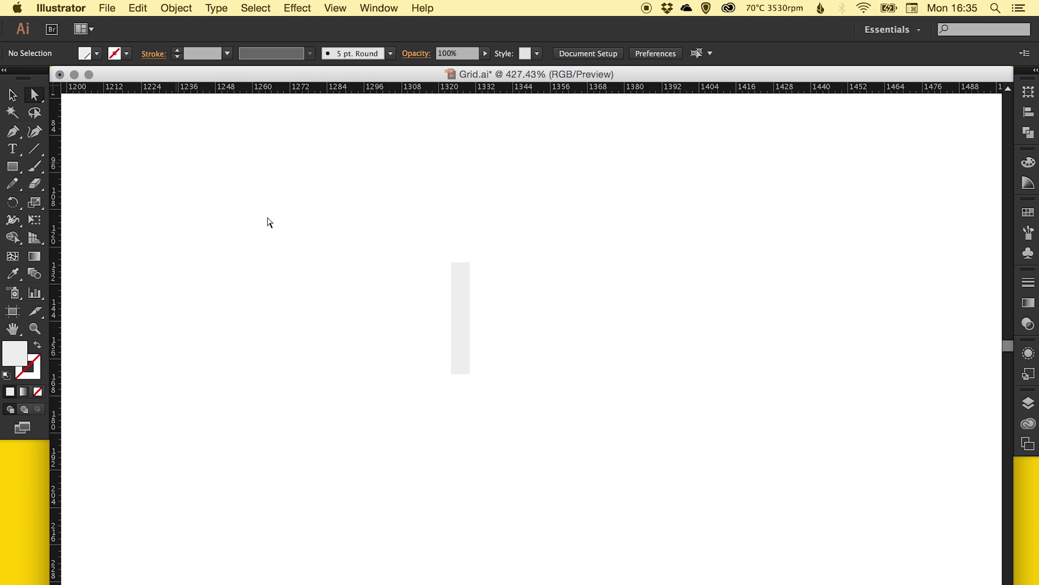
{"action": "left_click_drag", "start_coordinate": [436, 391], "coordinate": [550, 375]}
{"action": "key", "text": "v"}
{"action": "left_click", "coordinate": [622, 351]}
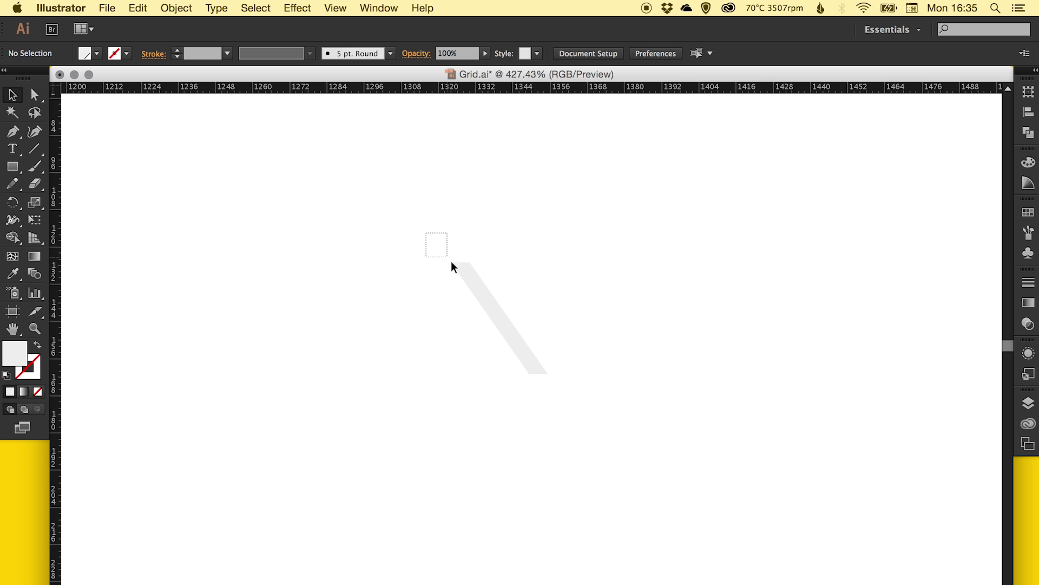
Copy the slanted bar and paste it in place
{"action": "left_click_drag", "start_coordinate": [451, 262], "coordinate": [455, 266]}
{"action": "left_click", "coordinate": [138, 8]}
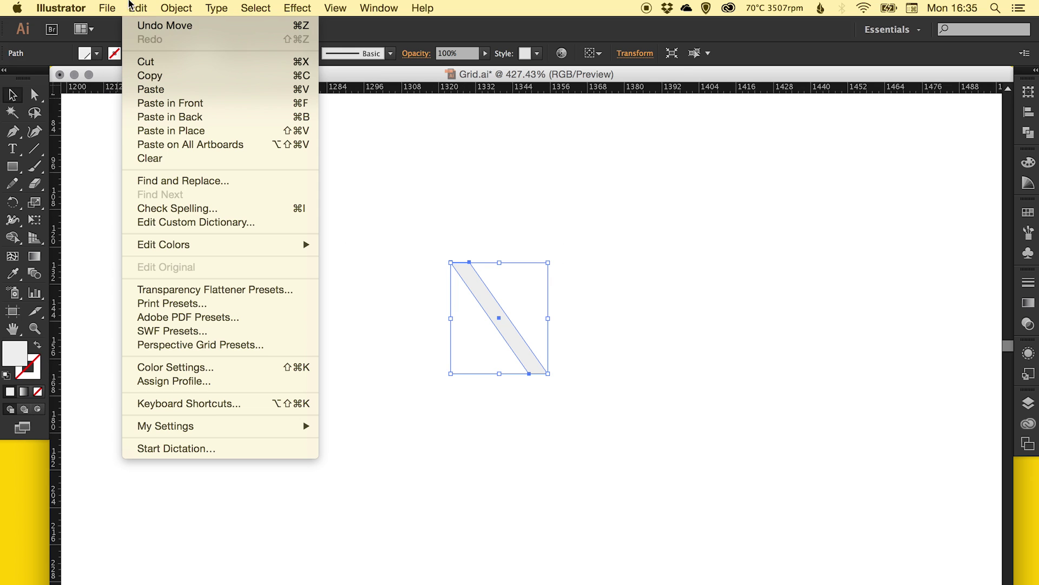
{"action": "left_click", "coordinate": [150, 75]}
{"action": "left_click", "coordinate": [139, 7]}
{"action": "left_click", "coordinate": [181, 131]}
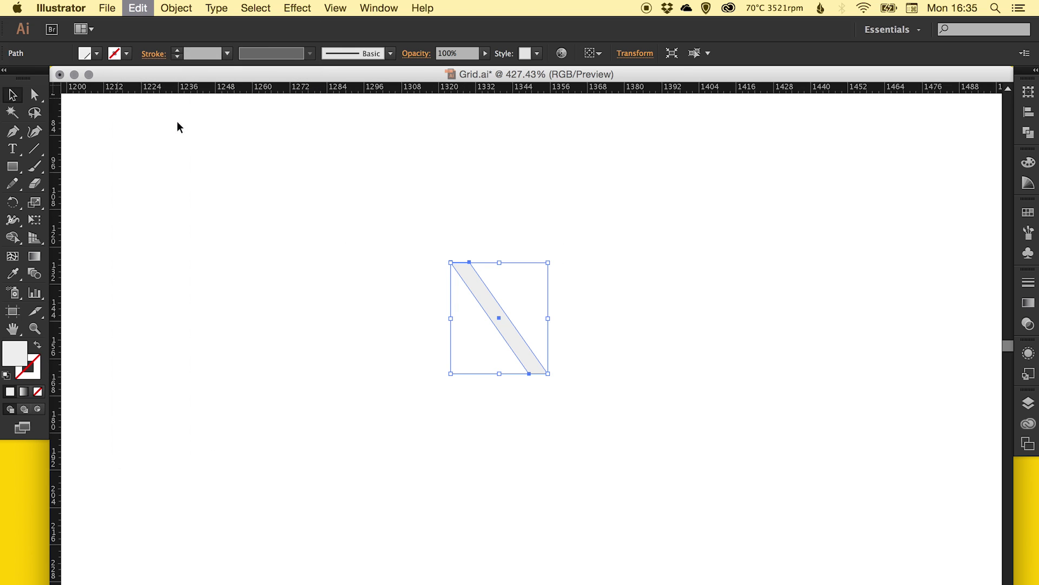
Reflect the copy horizontally and move it 36 px down to complete the chevron
{"action": "left_click", "coordinate": [177, 8]}
{"action": "mouse_move", "coordinate": [204, 27]}
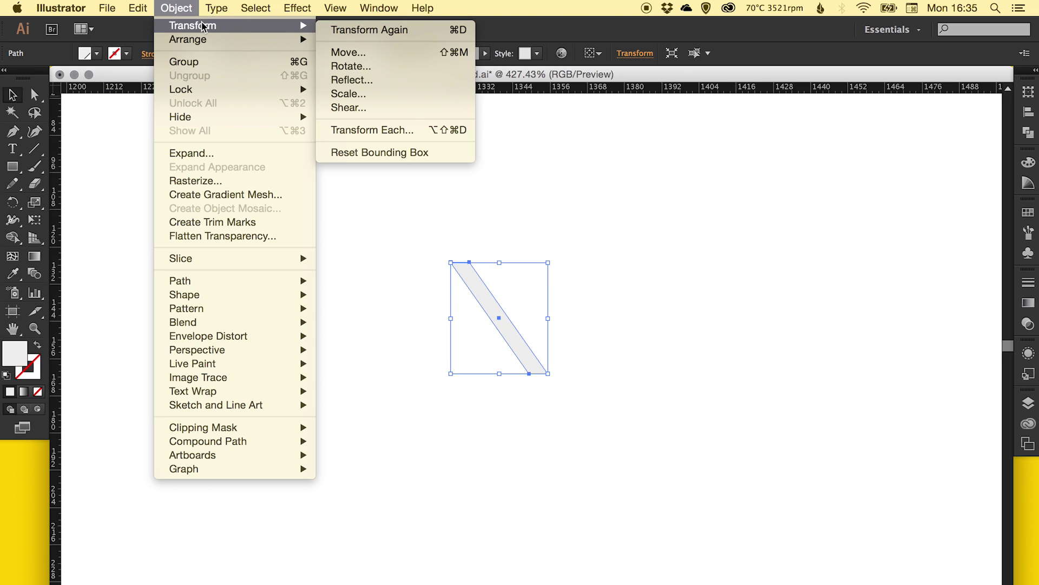
{"action": "left_click", "coordinate": [383, 78]}
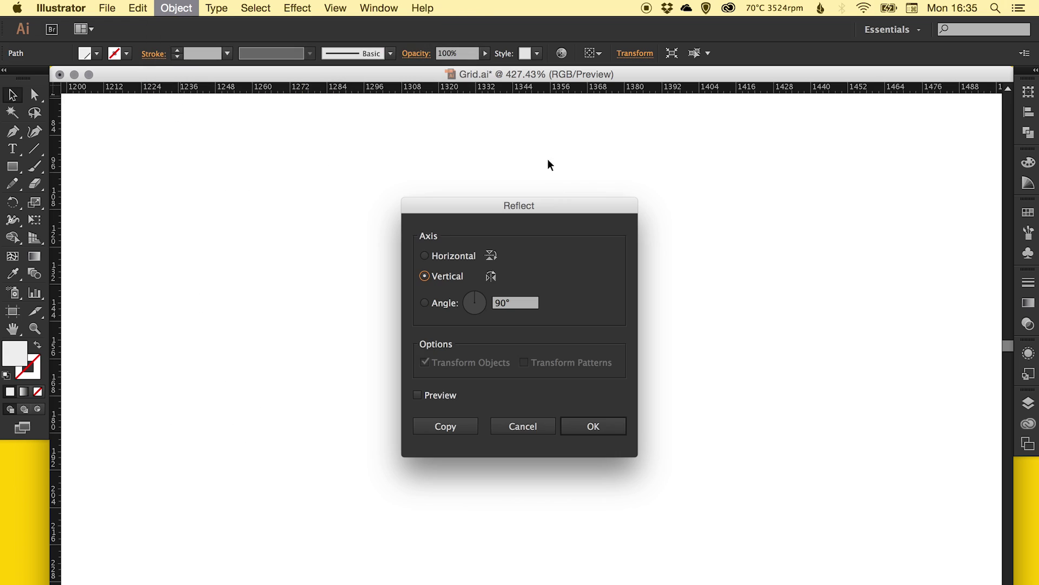
{"action": "left_click", "coordinate": [447, 256]}
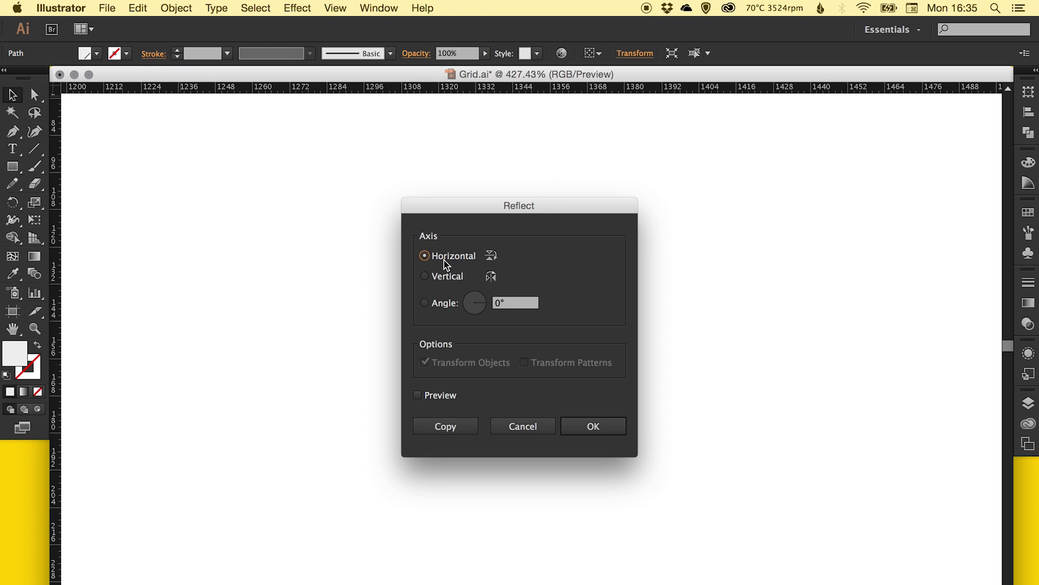
{"action": "left_click", "coordinate": [595, 427]}
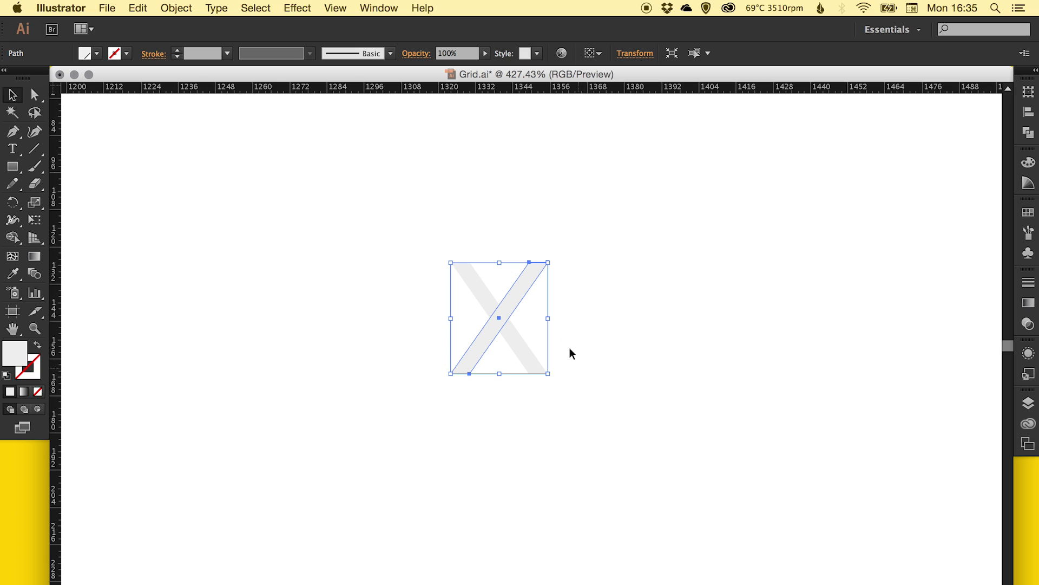
{"action": "left_click_drag", "start_coordinate": [534, 274], "coordinate": [534, 384]}
{"action": "left_click", "coordinate": [511, 371]}
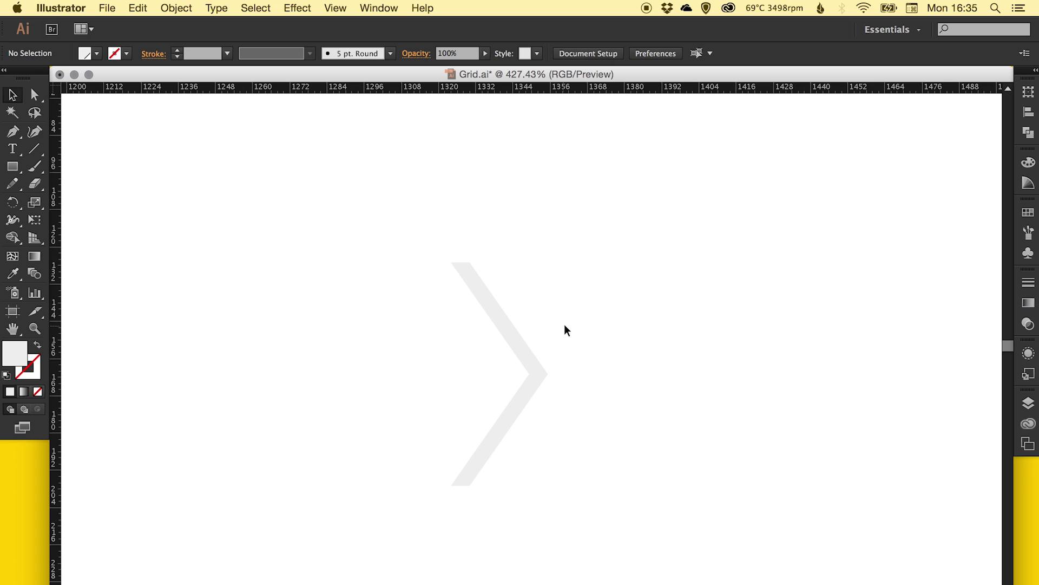
Unite both slanted halves with Pathfinder and check the result in Outline view
{"action": "left_click_drag", "start_coordinate": [564, 325], "coordinate": [489, 411]}
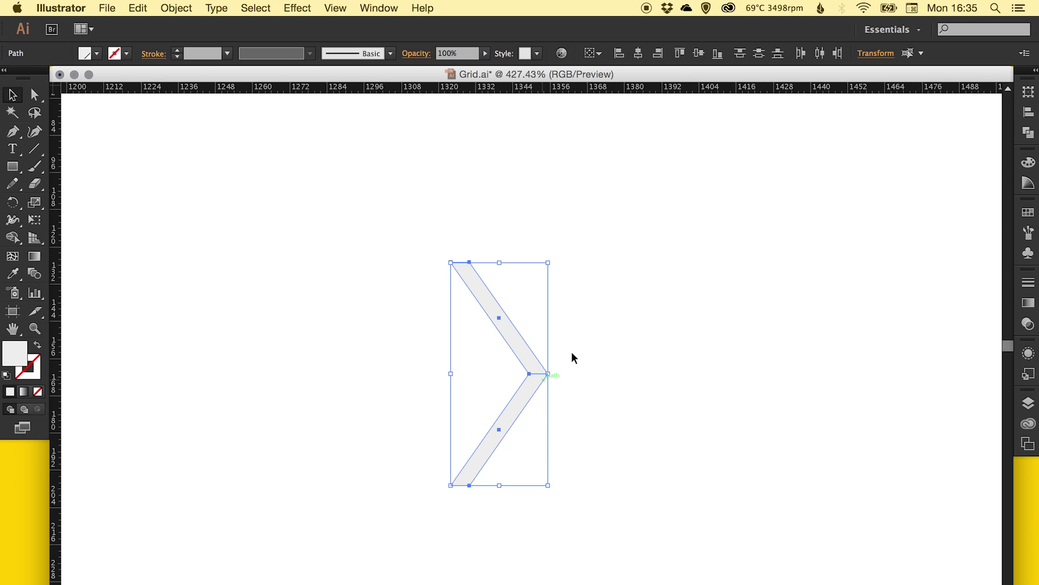
{"action": "left_click", "coordinate": [1028, 133]}
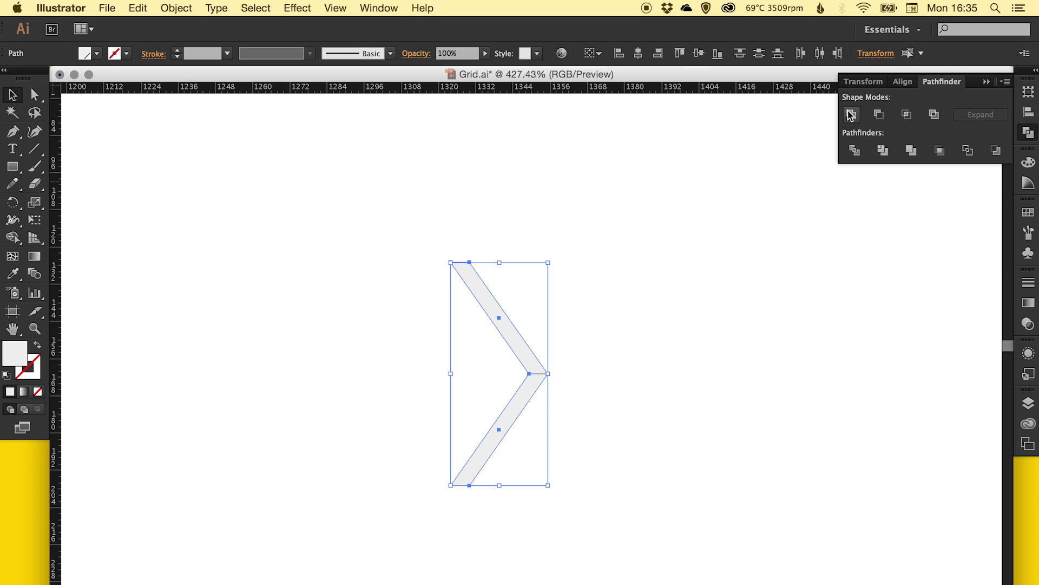
{"action": "left_click", "coordinate": [851, 114]}
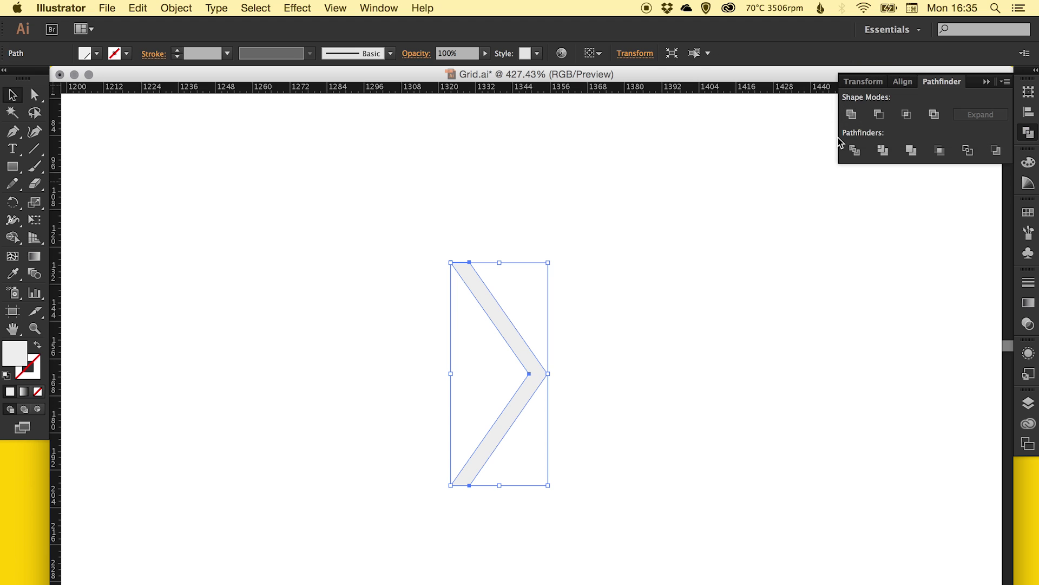
{"action": "left_click", "coordinate": [605, 383]}
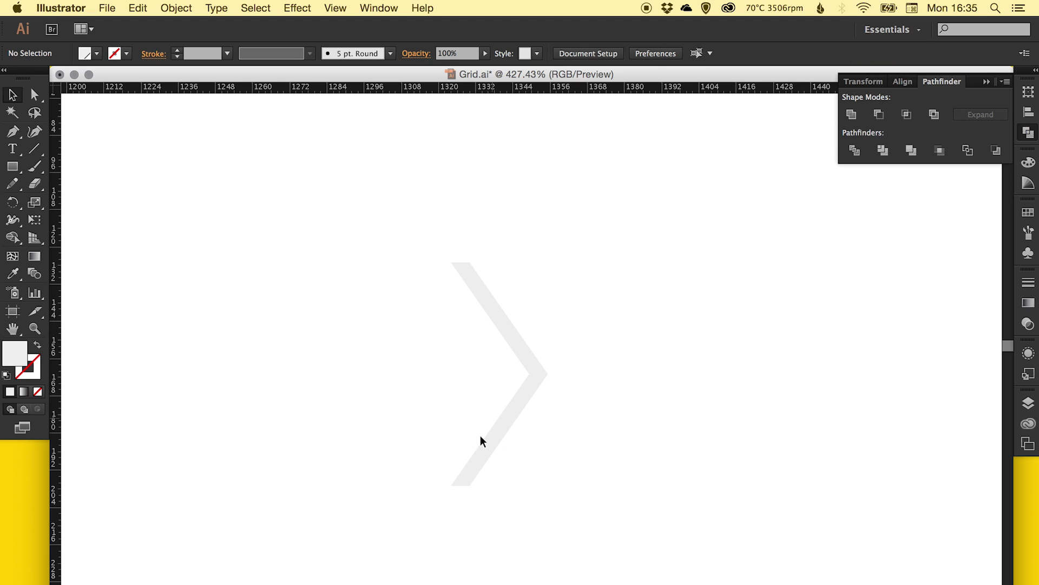
{"action": "key", "text": "super+y"}
{"action": "key", "text": "super+y"}
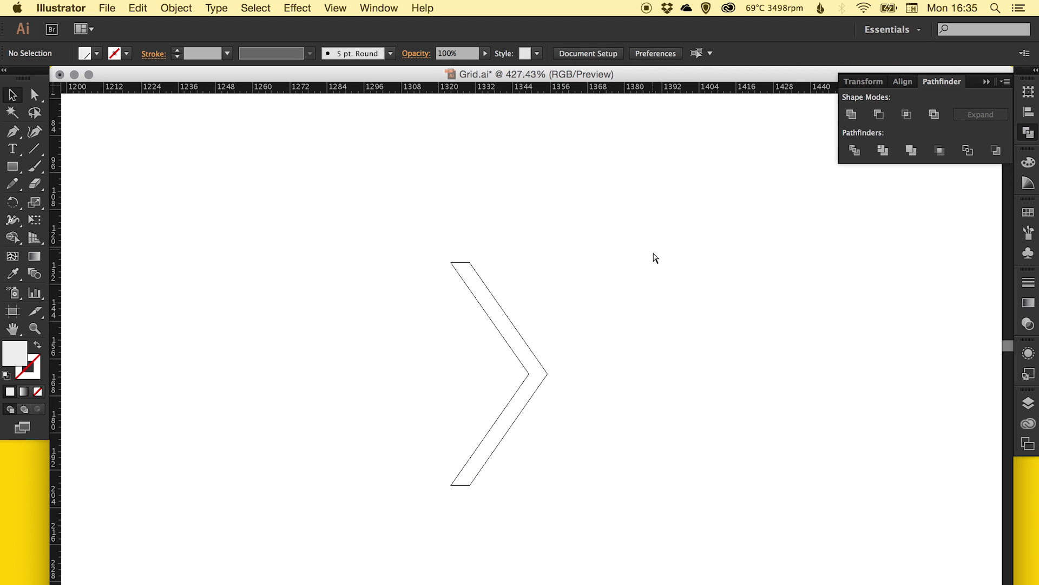
Scale the chevron down with the Scale tool
{"action": "key", "text": "super+minus"}
{"action": "key", "text": "super+minus"}
{"action": "key", "text": "super+minus"}
{"action": "key", "text": "super+minus"}
{"action": "key", "text": "super+minus"}
{"action": "key", "text": "super+minus"}
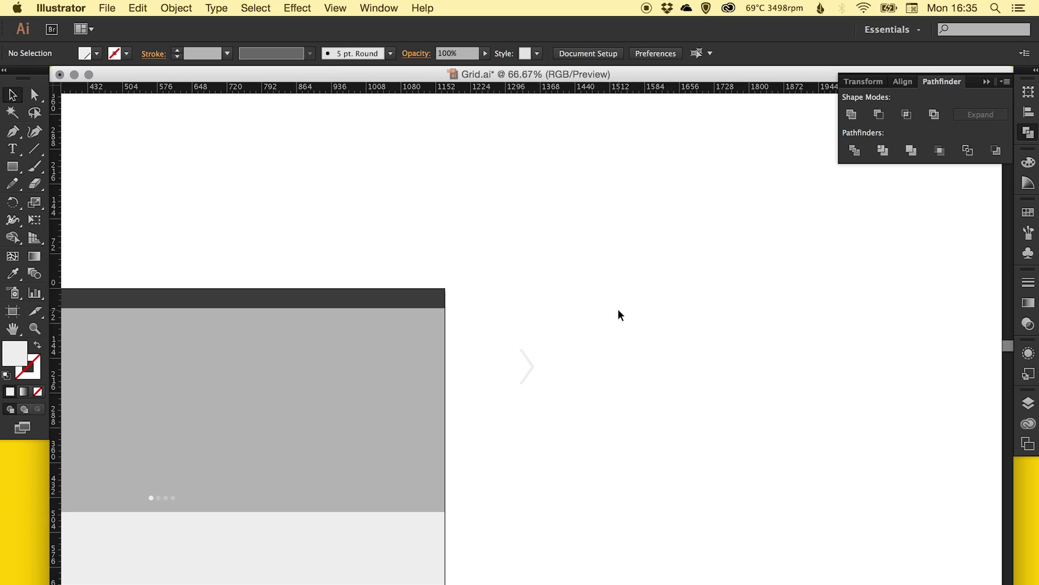
{"action": "left_click_drag", "start_coordinate": [387, 320], "coordinate": [573, 268]}
{"action": "left_click", "coordinate": [710, 310]}
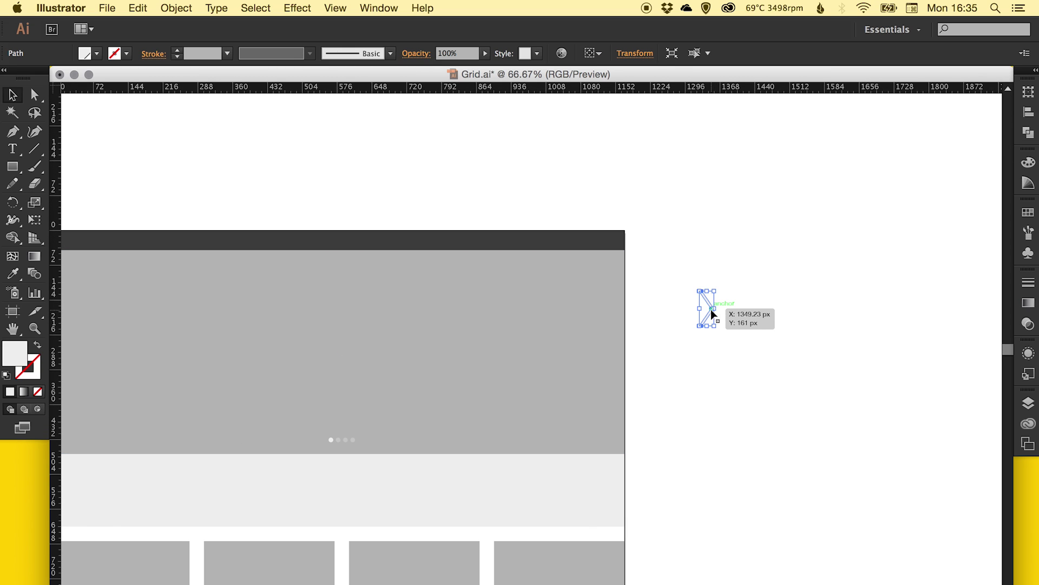
{"action": "key", "text": "z"}
{"action": "left_click_drag", "start_coordinate": [661, 250], "coordinate": [746, 386]}
{"action": "key", "text": "s"}
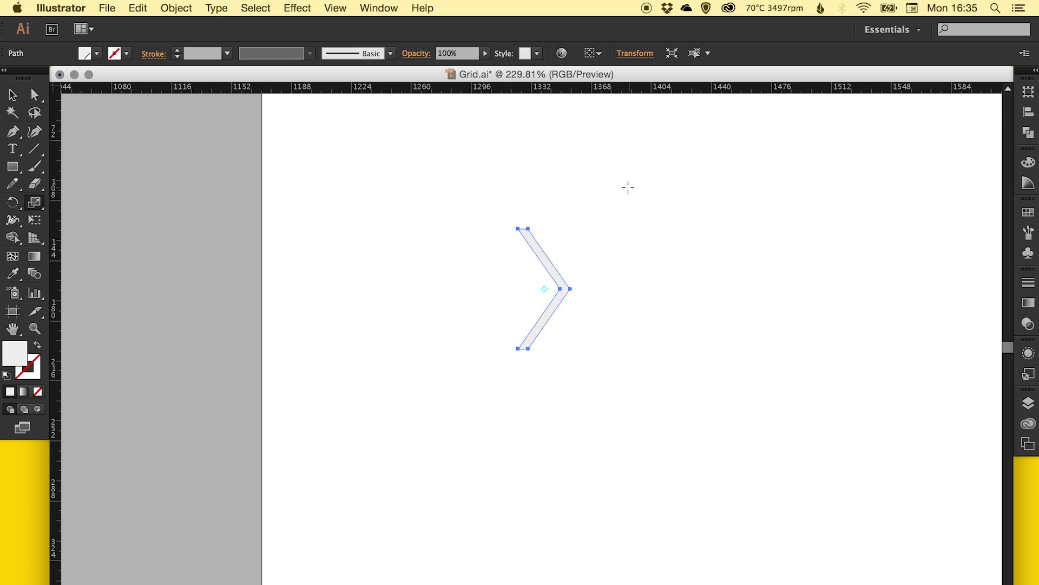
{"action": "left_click_drag", "start_coordinate": [628, 188], "coordinate": [601, 227]}
Move the chevron onto the right side of the grey hero block
{"action": "key", "text": "v"}
{"action": "left_click", "coordinate": [603, 283]}
{"action": "left_click_drag", "start_coordinate": [642, 279], "coordinate": [371, 293]}
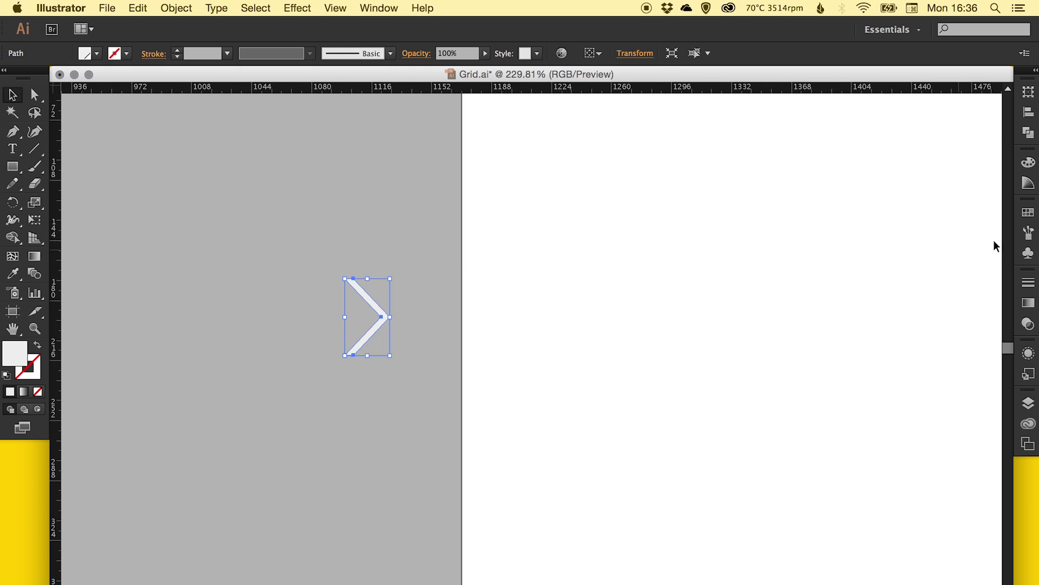
{"action": "left_click", "coordinate": [1028, 213]}
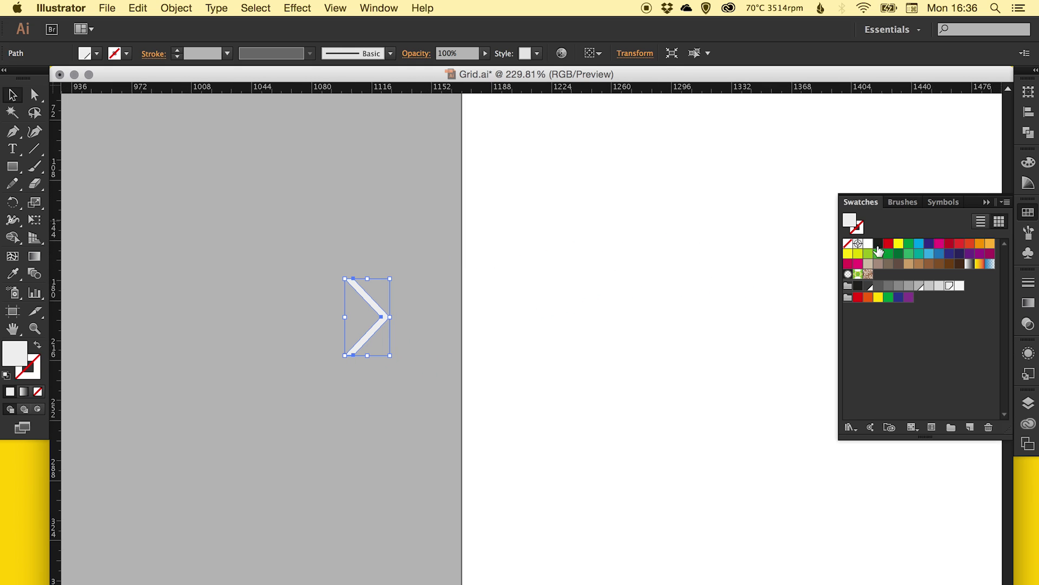
{"action": "left_click", "coordinate": [1027, 212]}
{"action": "left_click_drag", "start_coordinate": [444, 322], "coordinate": [567, 280]}
{"action": "key", "text": "super+0"}
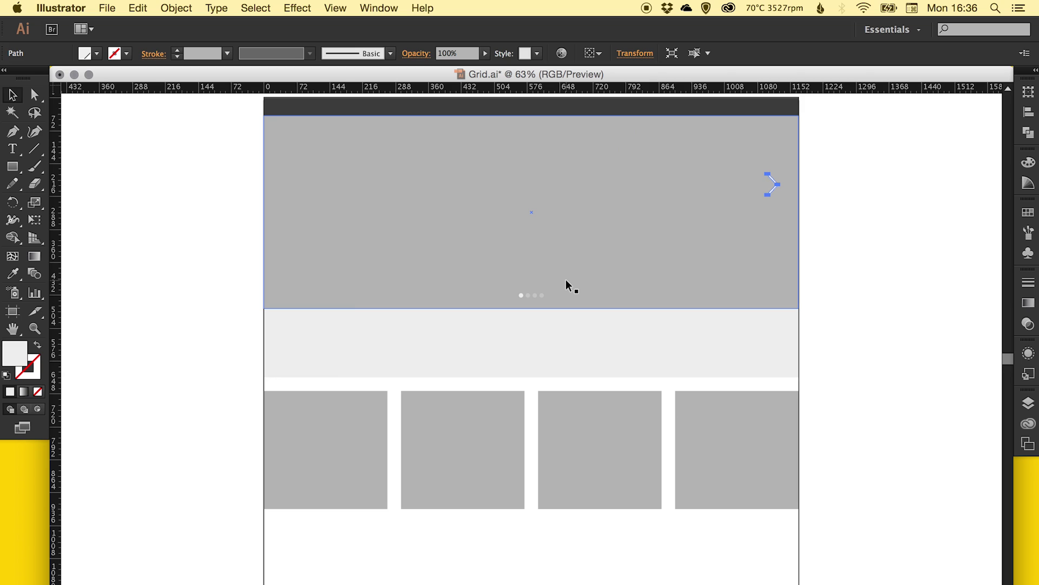
Shrink the chevron a little further
{"action": "key", "text": "s"}
{"action": "left_click_drag", "start_coordinate": [817, 144], "coordinate": [769, 213]}
{"action": "key", "text": "shift+super+a"}
{"action": "key", "text": "v"}
Vertically centre the chevron within the hero rectangle, aligning to the selection
{"action": "left_click", "coordinate": [729, 185], "text": "shift"}
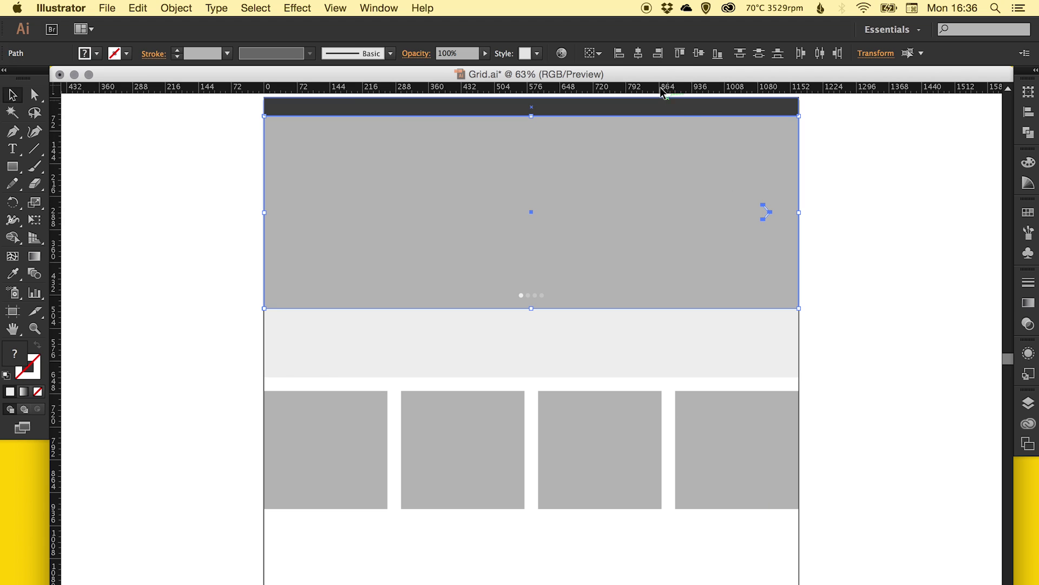
{"action": "left_click", "coordinate": [594, 53]}
{"action": "left_click", "coordinate": [600, 74]}
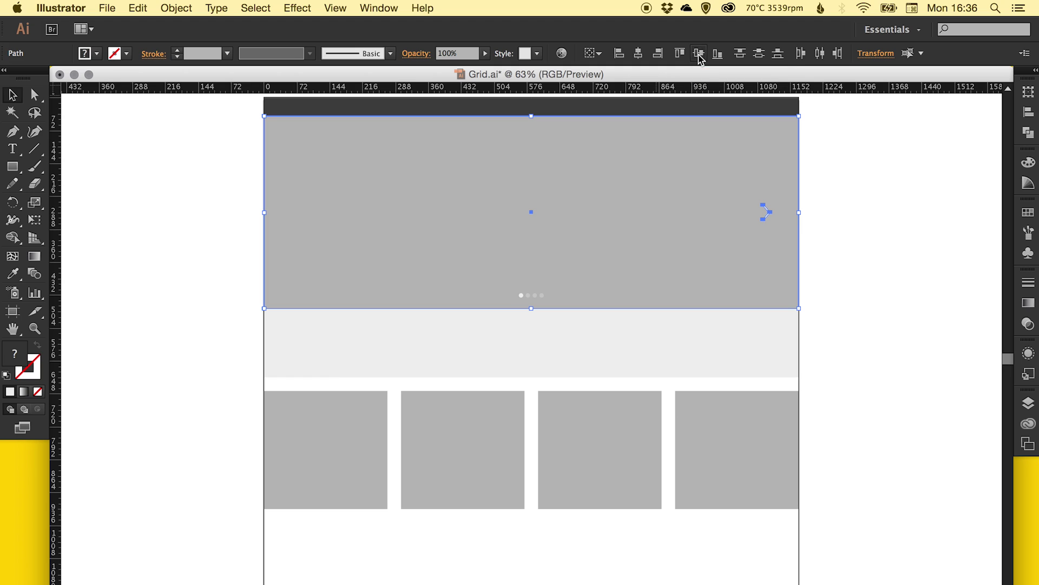
{"action": "left_click", "coordinate": [700, 54]}
{"action": "key", "text": "super+shift+a"}
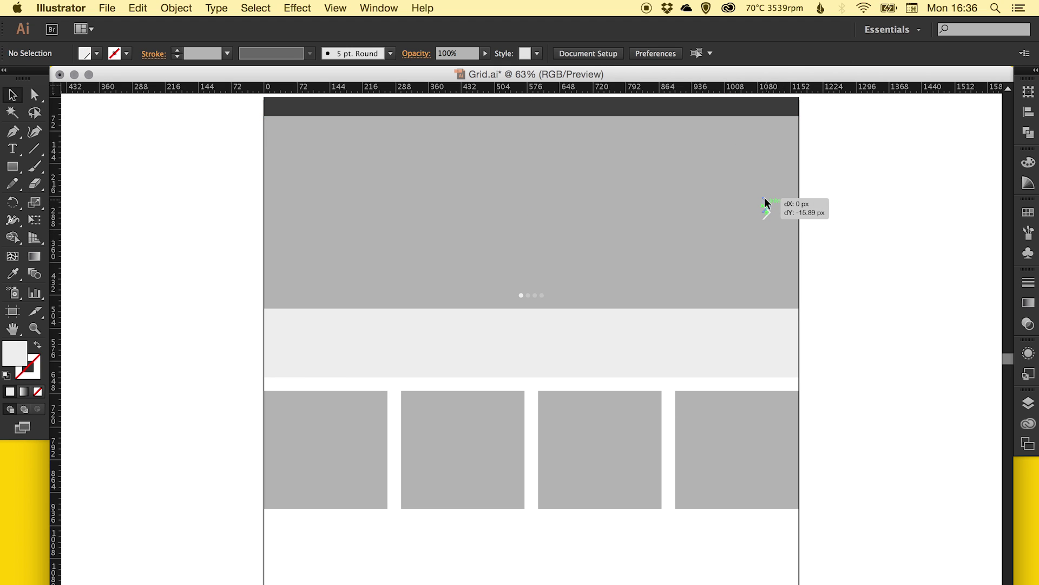
{"action": "left_click", "coordinate": [765, 206]}
{"action": "left_click", "coordinate": [736, 163], "text": "shift"}
{"action": "left_click", "coordinate": [705, 55]}
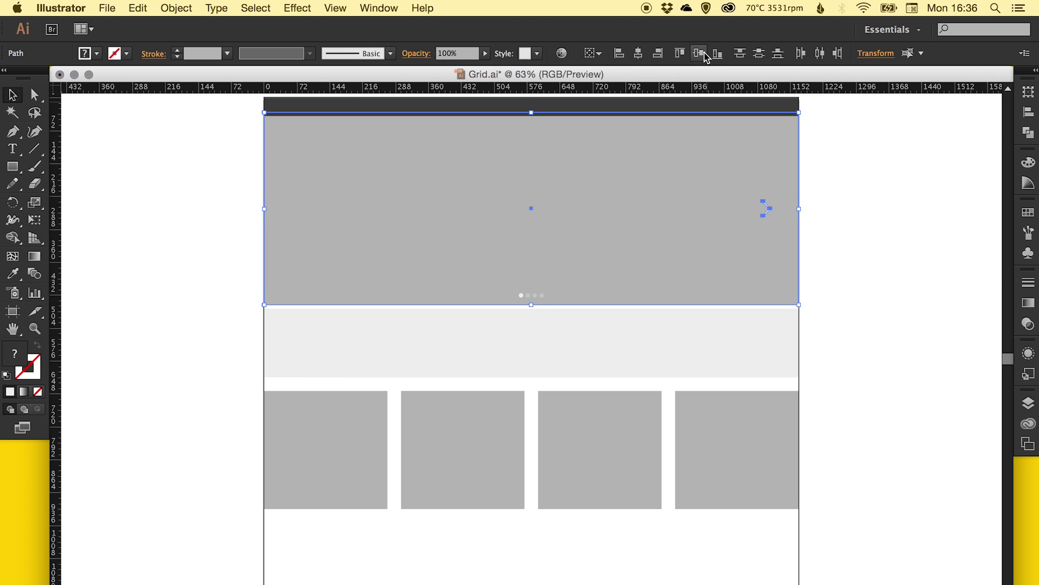
Return the accidentally moved hero rectangle to its original position
{"action": "left_click_drag", "start_coordinate": [602, 146], "coordinate": [603, 168]}
{"action": "key", "text": "z"}
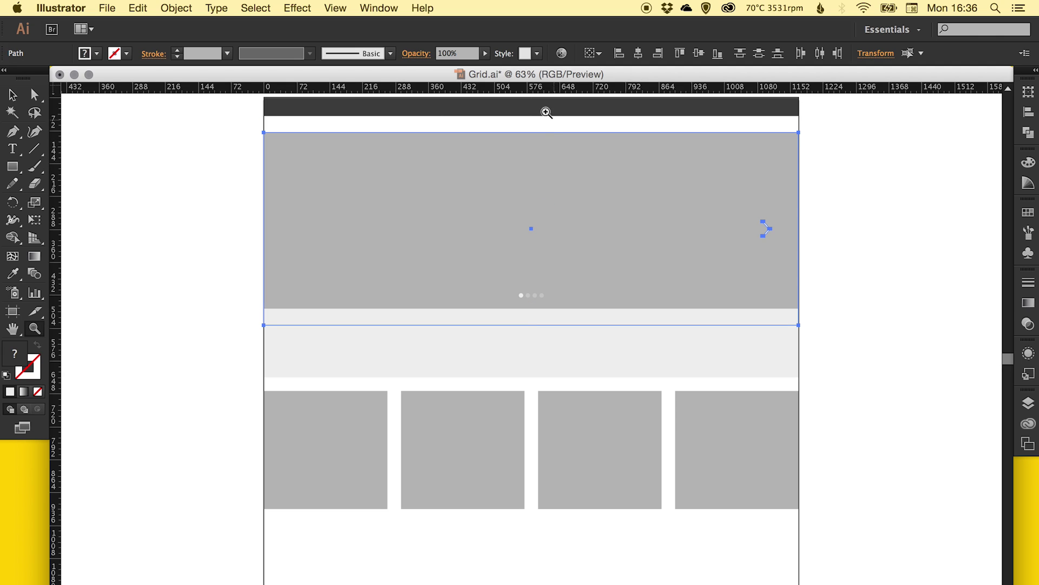
{"action": "left_click_drag", "start_coordinate": [545, 113], "coordinate": [597, 211]}
{"action": "key", "text": "v"}
{"action": "left_click_drag", "start_coordinate": [534, 311], "coordinate": [545, 219]}
{"action": "key", "text": "super+0"}
Move the chevron right, closer to the hero's right edge
{"action": "key", "text": "super+shift+a"}
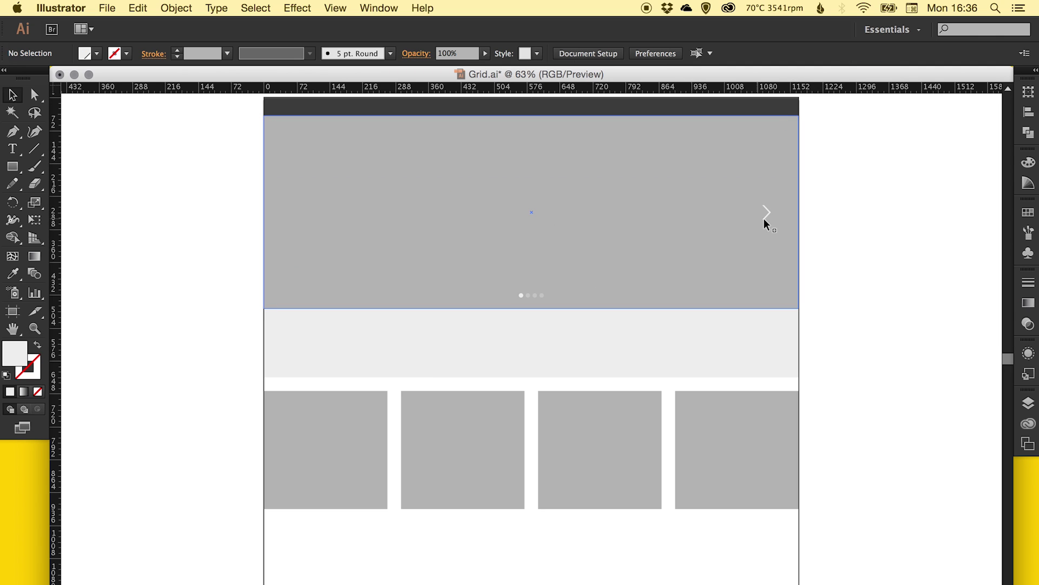
{"action": "left_click_drag", "start_coordinate": [768, 211], "coordinate": [794, 211]}
{"action": "left_click", "coordinate": [792, 211]}
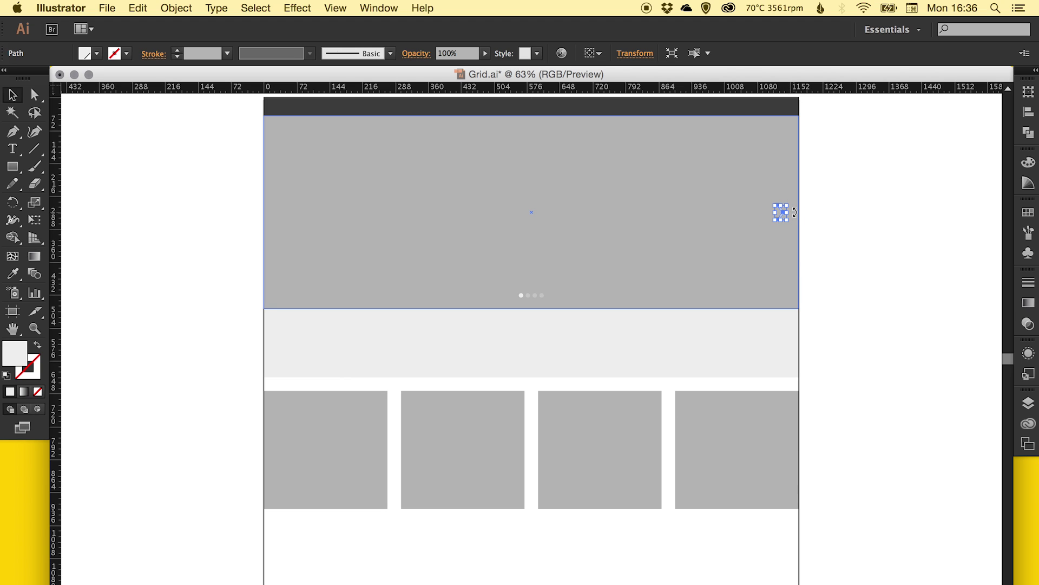
{"action": "key", "text": "super+shift+a"}
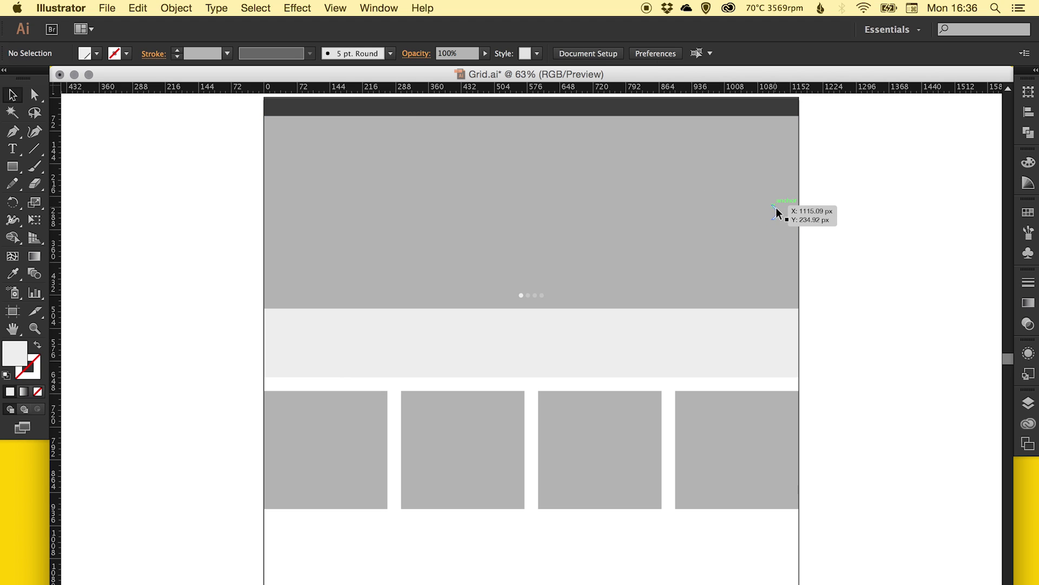
Copy the chevron to the banner's left side and reflect it vertically to point left
{"action": "left_click_drag", "start_coordinate": [775, 213], "coordinate": [296, 213]}
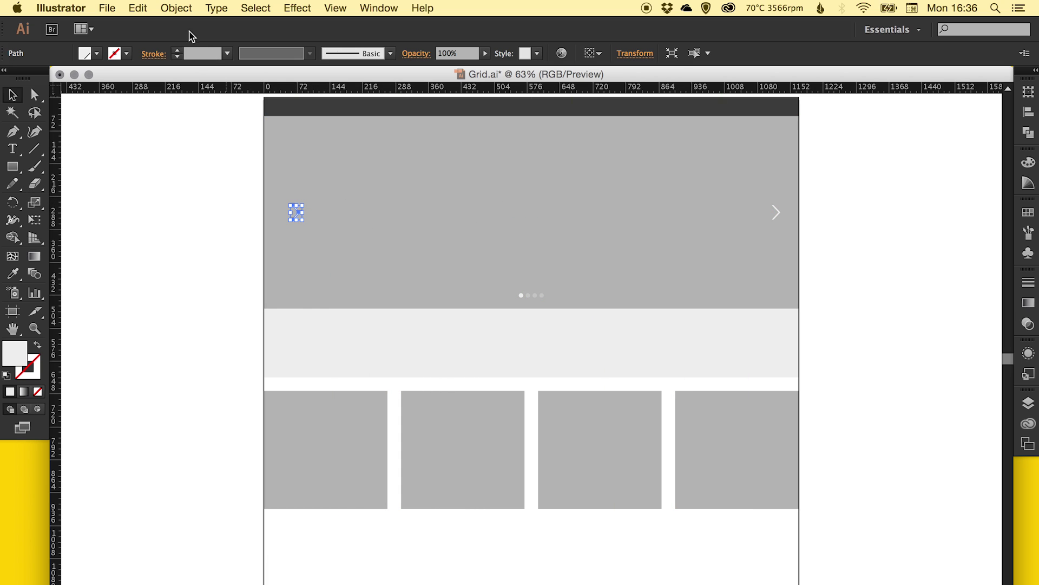
{"action": "left_click", "coordinate": [177, 8]}
{"action": "mouse_move", "coordinate": [184, 25]}
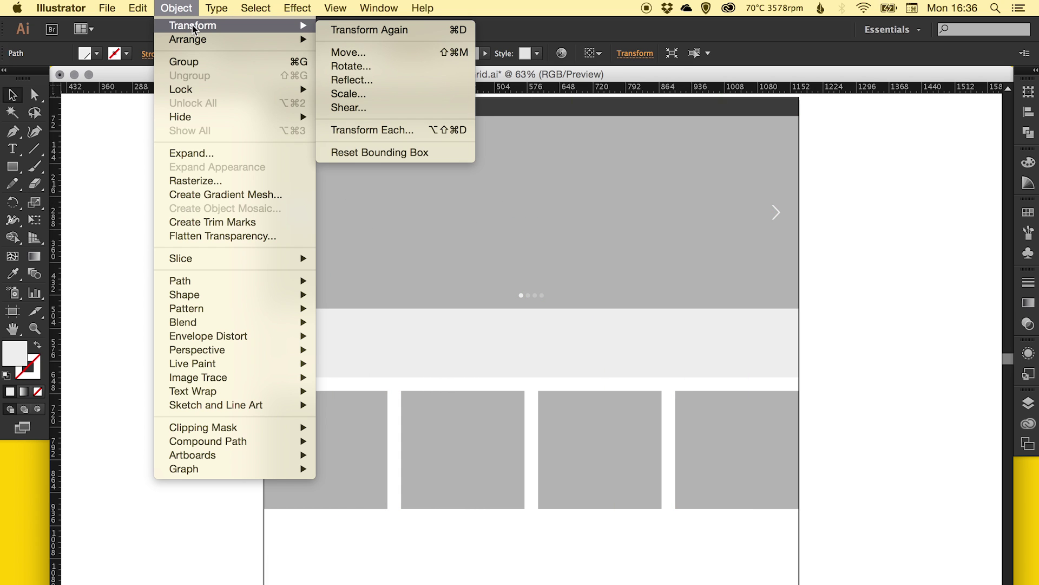
{"action": "left_click", "coordinate": [373, 80]}
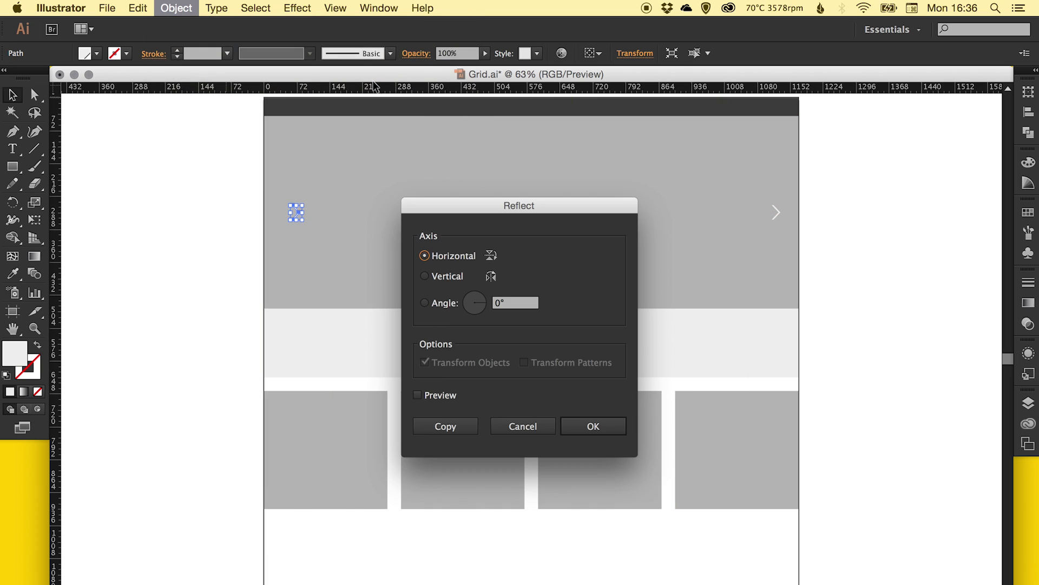
{"action": "left_click", "coordinate": [444, 281]}
{"action": "left_click", "coordinate": [585, 421]}
Nudge the left chevron into position
{"action": "key", "text": "z"}
{"action": "left_click_drag", "start_coordinate": [238, 165], "coordinate": [356, 308]}
{"action": "key", "text": "v"}
{"action": "key", "text": "shift+Right"}
{"action": "key", "text": "shift+Right"}
{"action": "key", "text": "shift+Right"}
{"action": "key", "text": "shift+Right"}
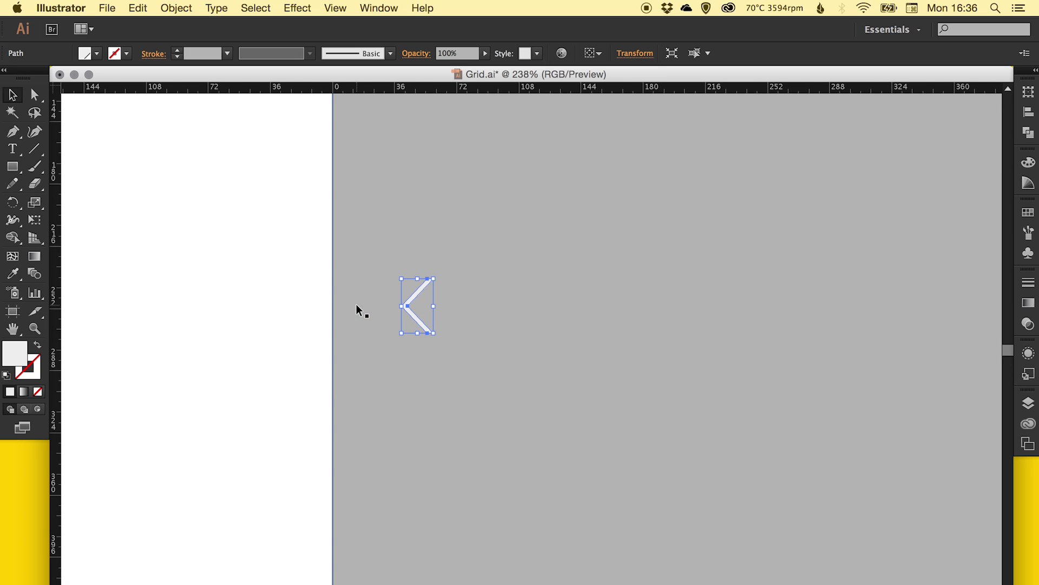
{"action": "key", "text": "super+shift+a"}
{"action": "key", "text": "super+0"}
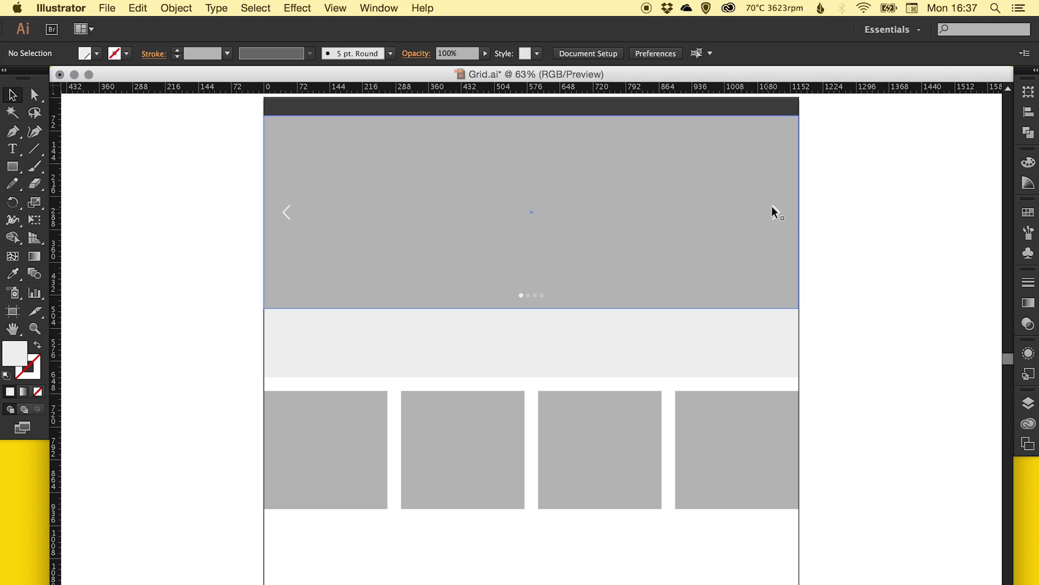
{"action": "mouse_move", "coordinate": [830, 301]}
{"action": "left_mouse_down"}
{"action": "mouse_move", "coordinate": [828, 292]}
{"action": "mouse_move", "coordinate": [829, 303]}
{"action": "left_mouse_up"}
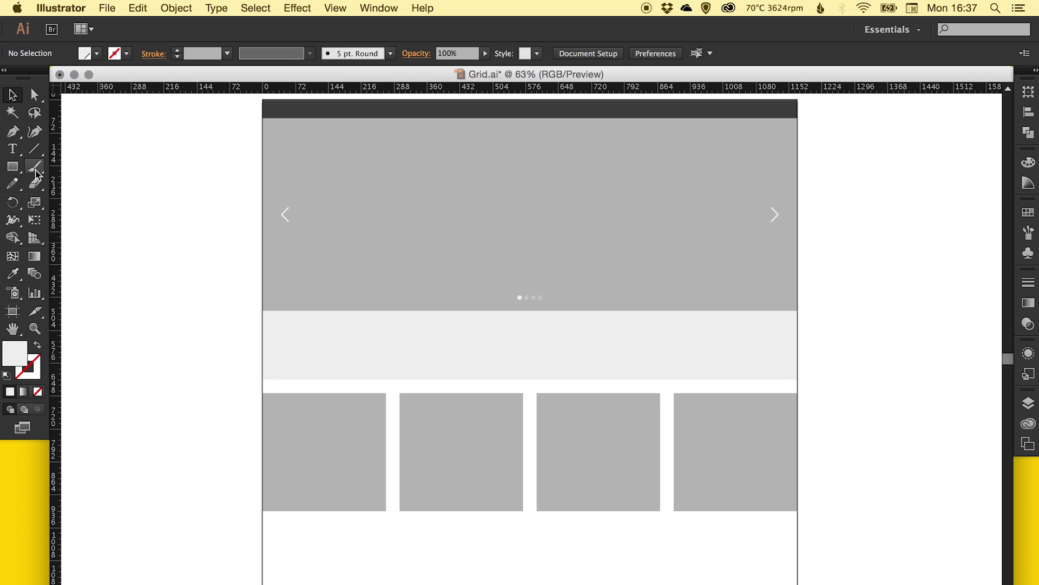
Type the quick-brown-fox tagline in Helvetica, centre-aligned, and drag it into the grey band
{"action": "left_click", "coordinate": [13, 149]}
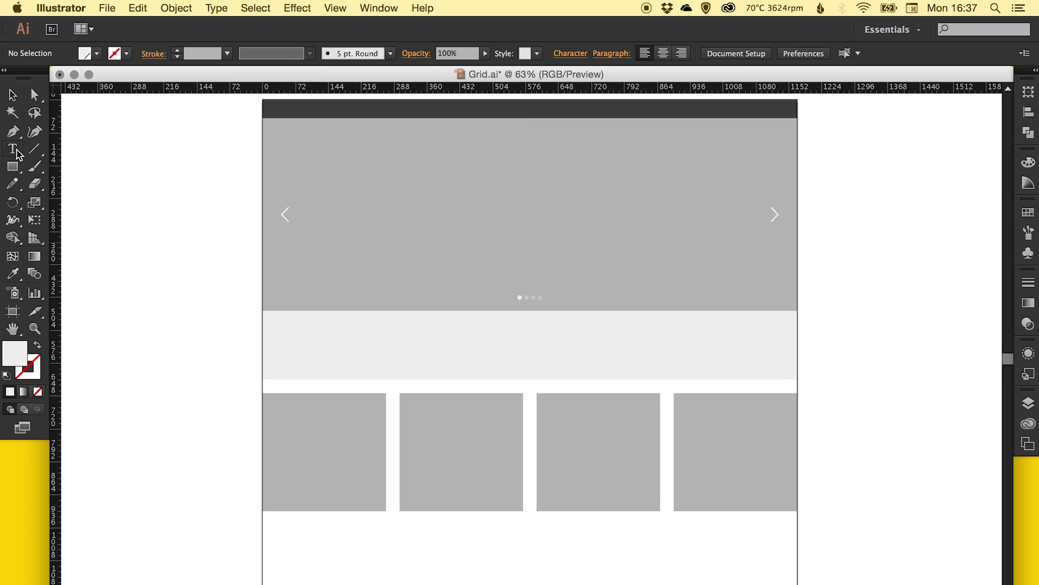
{"action": "left_click", "coordinate": [142, 281]}
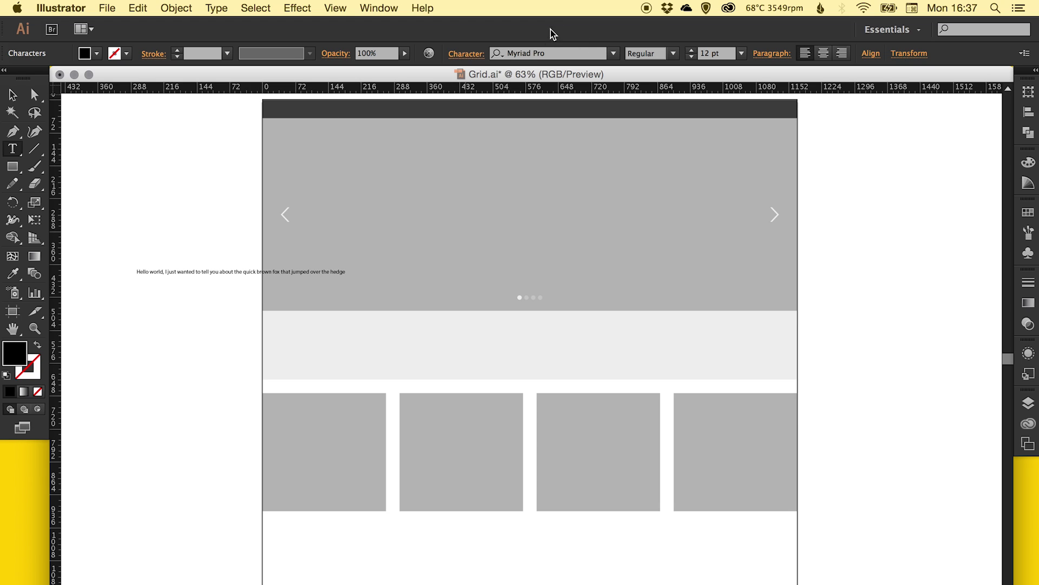
{"action": "key", "text": "super+alt+shift+m"}
{"action": "type", "text": "helv"}
{"action": "key", "text": "Return"}
{"action": "left_click", "coordinate": [824, 53]}
{"action": "left_click", "coordinate": [12, 95]}
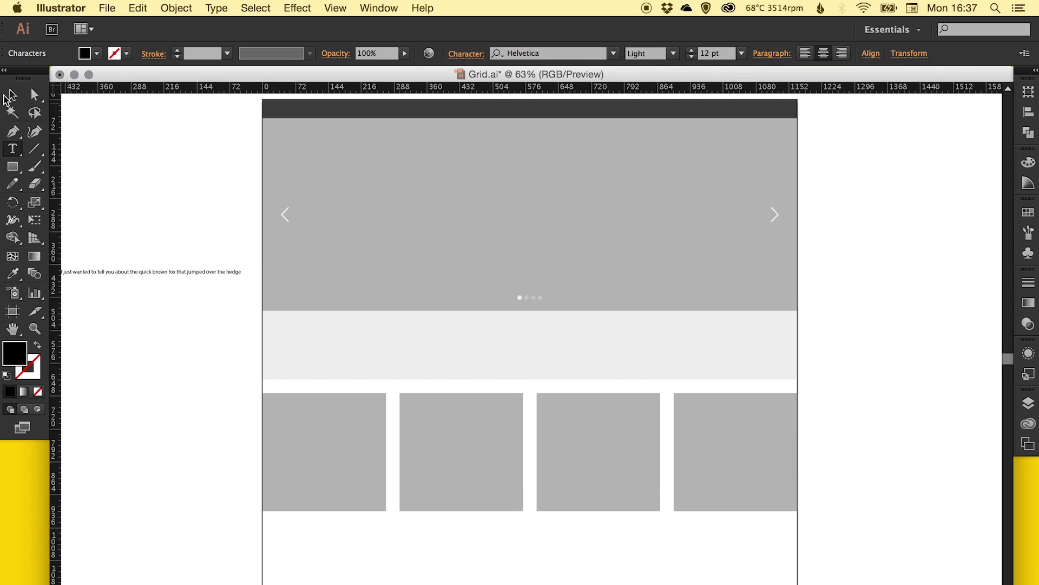
{"action": "left_click_drag", "start_coordinate": [179, 269], "coordinate": [567, 364]}
Set the tagline to 18 pt and set alignment to Align To Artboard
{"action": "left_click", "coordinate": [741, 52]}
{"action": "left_click", "coordinate": [765, 216]}
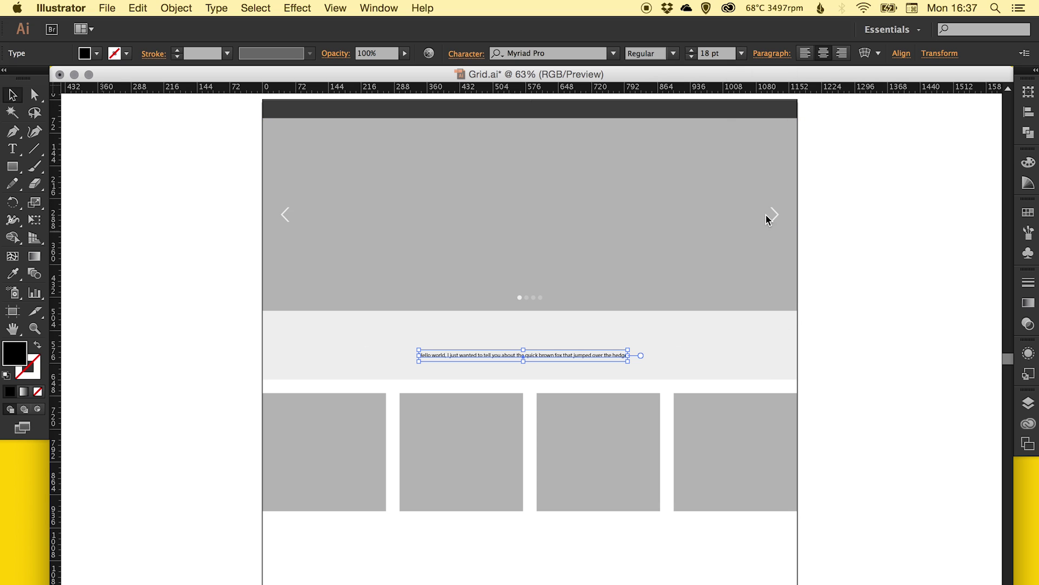
{"action": "left_click_drag", "start_coordinate": [636, 360], "coordinate": [642, 351]}
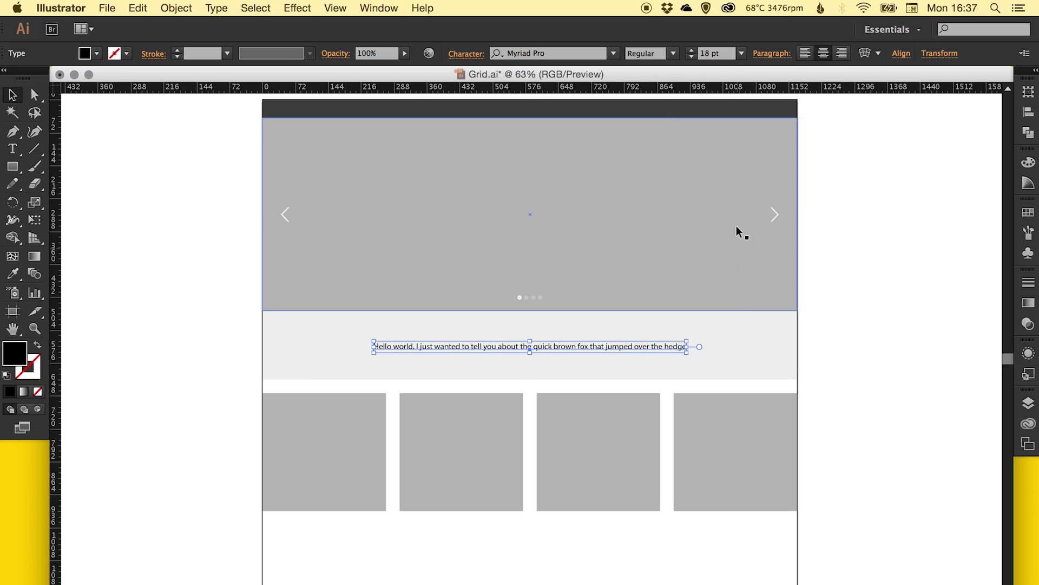
{"action": "left_click", "coordinate": [902, 53]}
{"action": "left_click", "coordinate": [889, 173]}
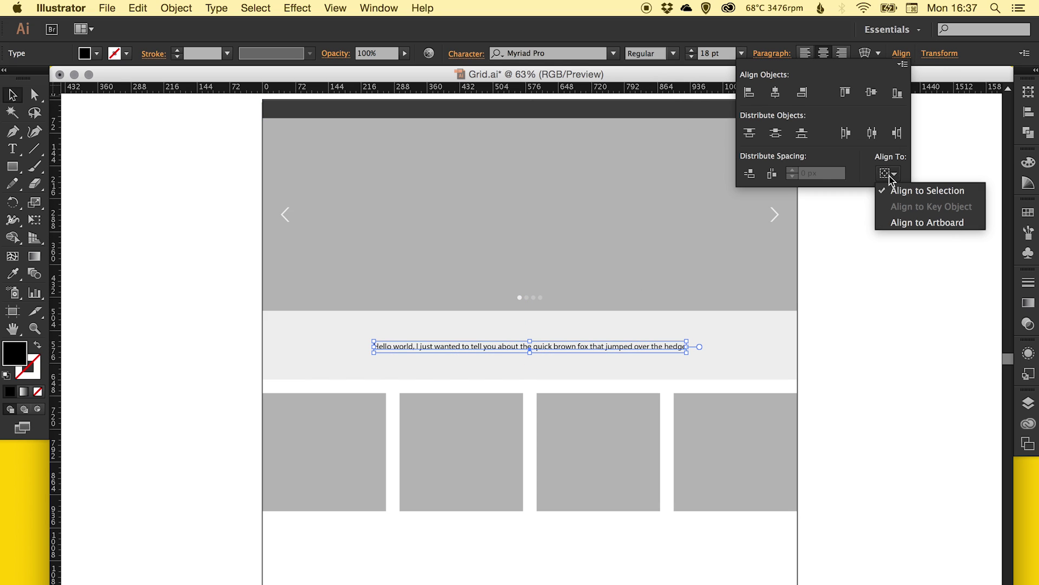
{"action": "left_click", "coordinate": [933, 223]}
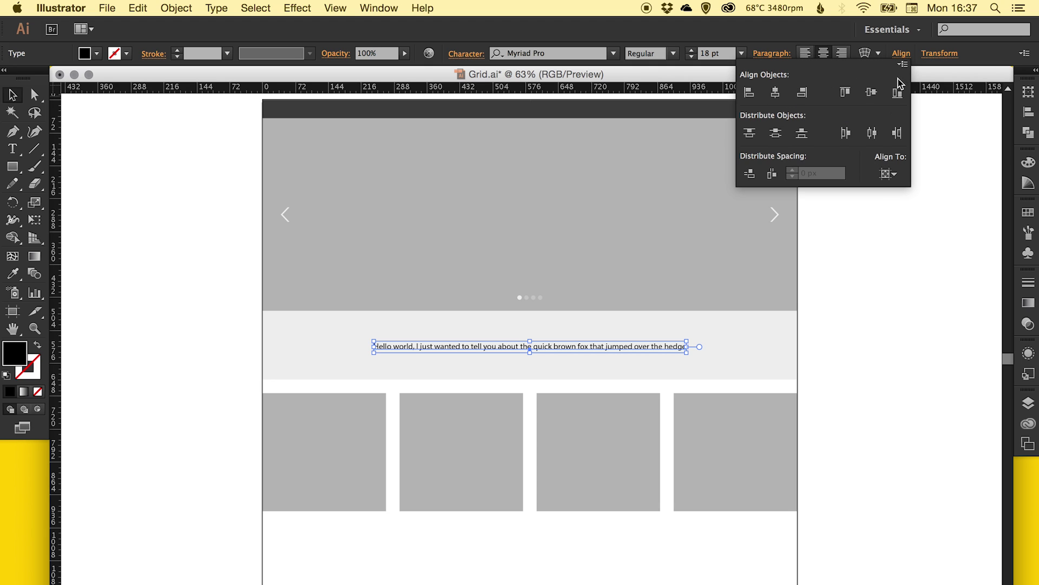
{"action": "left_click", "coordinate": [888, 173]}
{"action": "left_click", "coordinate": [943, 161]}
{"action": "left_click", "coordinate": [948, 148]}
{"action": "left_click", "coordinate": [950, 149]}
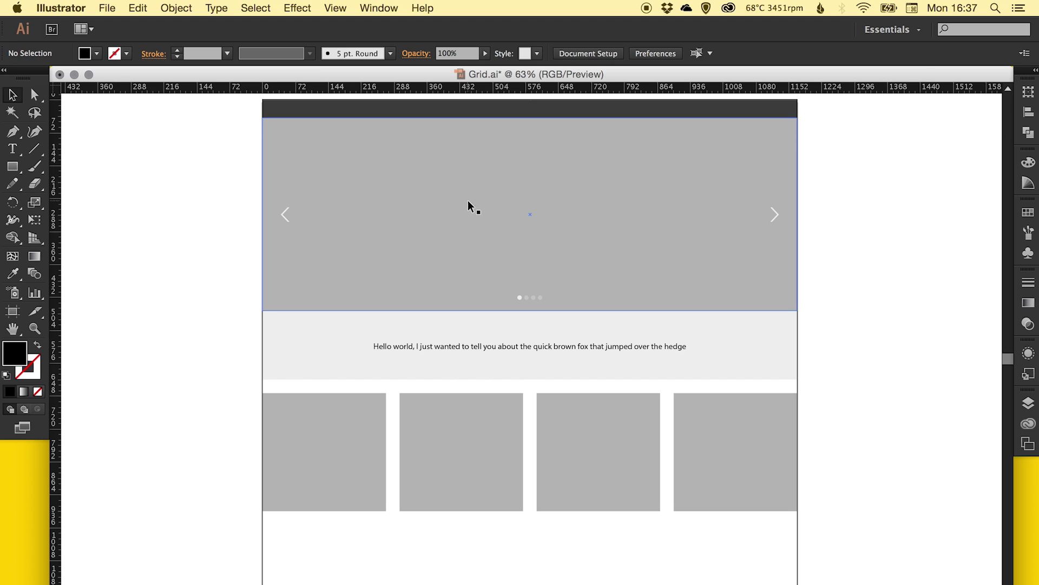
Colour the tagline light grey and enlarge it to 21 pt
{"action": "left_click", "coordinate": [571, 345]}
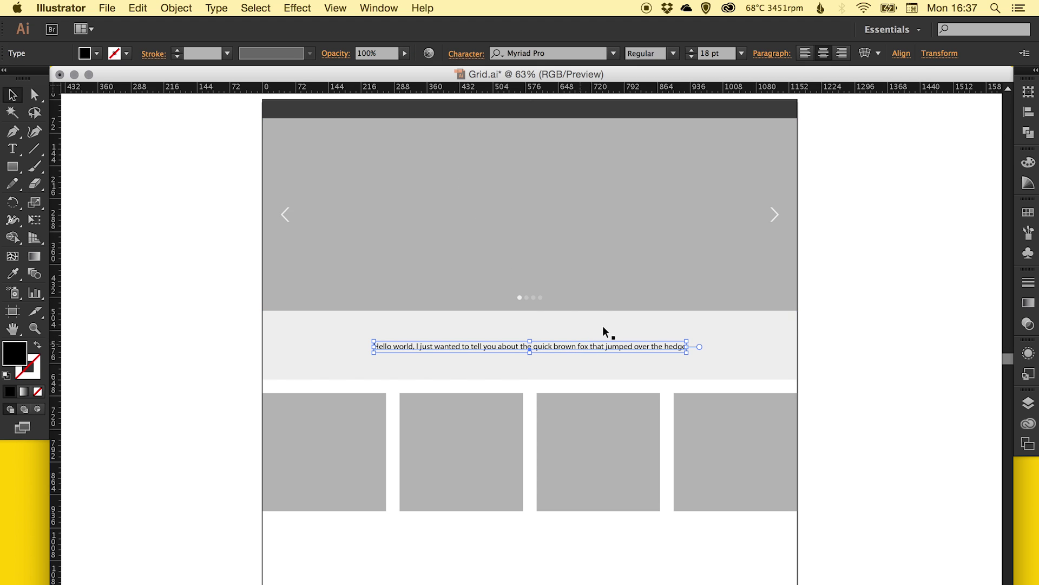
{"action": "left_click", "coordinate": [1028, 213]}
{"action": "left_click", "coordinate": [919, 287]}
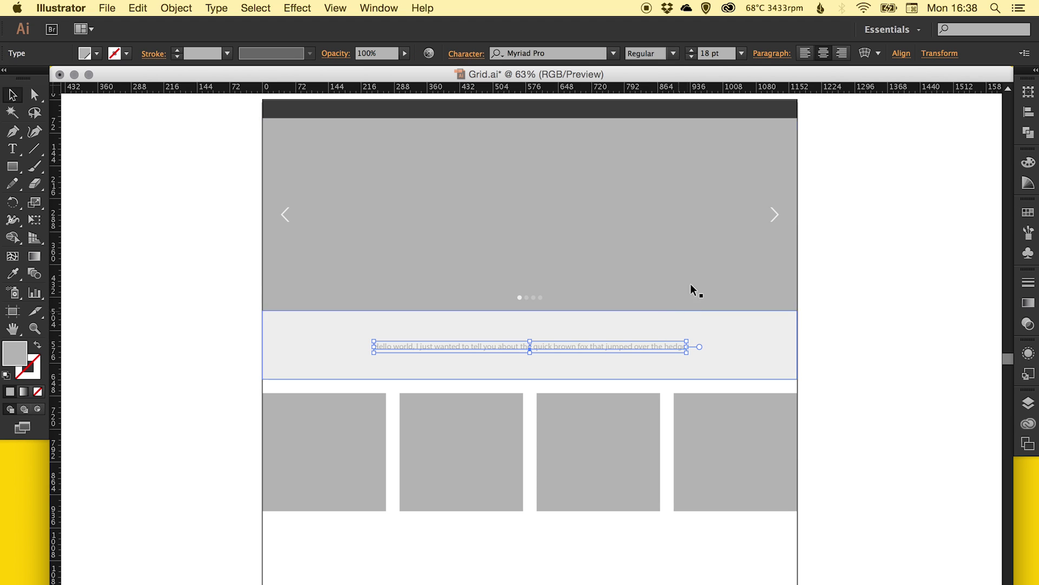
{"action": "left_click", "coordinate": [742, 52]}
{"action": "left_click", "coordinate": [765, 234]}
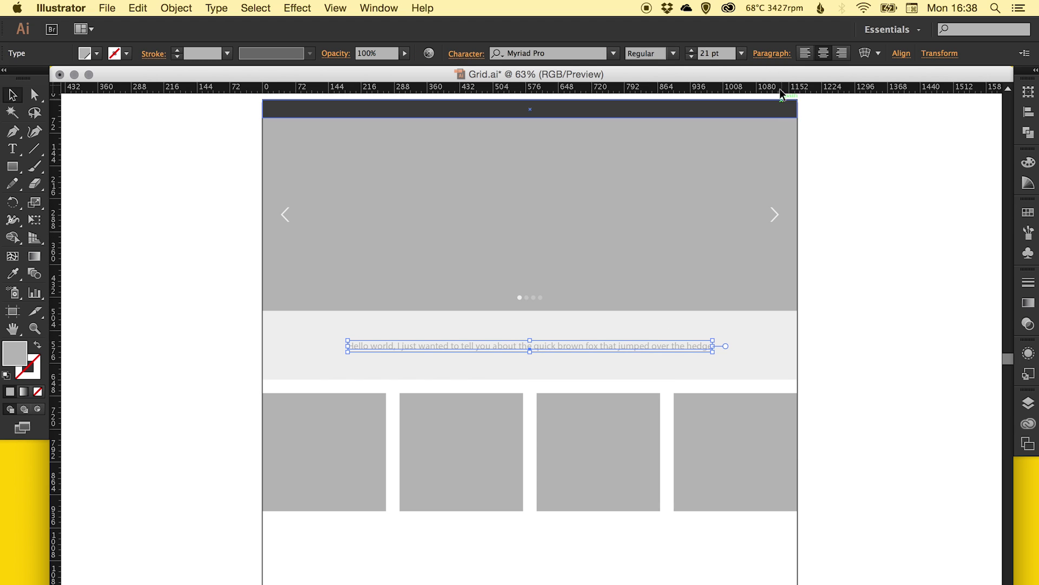
{"action": "left_click", "coordinate": [870, 225]}
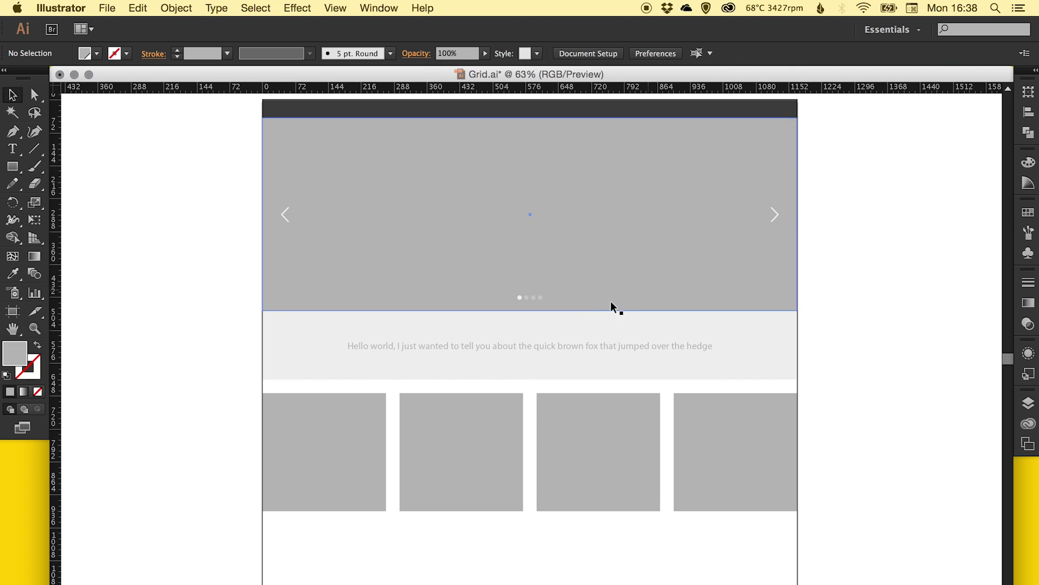
Try a line break before 'quick' in the tagline, then undo it
{"action": "key", "text": "t"}
{"action": "left_click", "coordinate": [535, 344]}
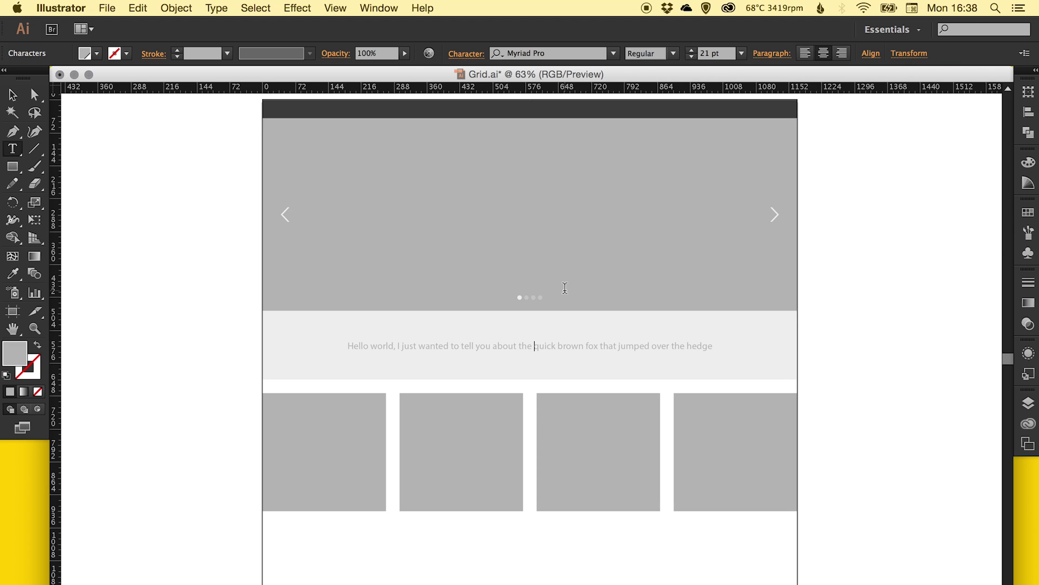
{"action": "key", "text": "Return"}
{"action": "key", "text": "BackSpace"}
{"action": "key", "text": "Escape"}
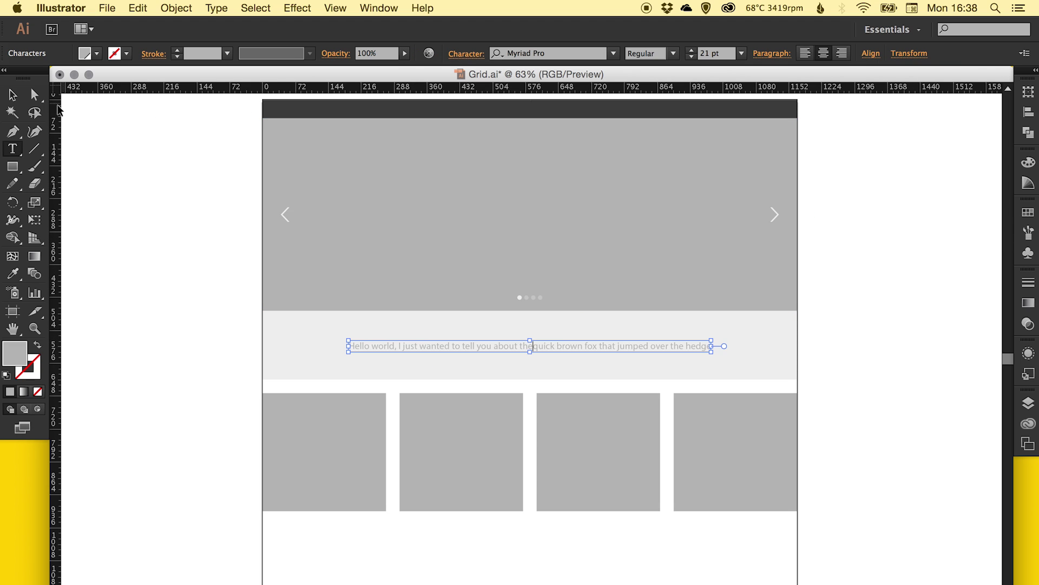
{"action": "left_click", "coordinate": [150, 275]}
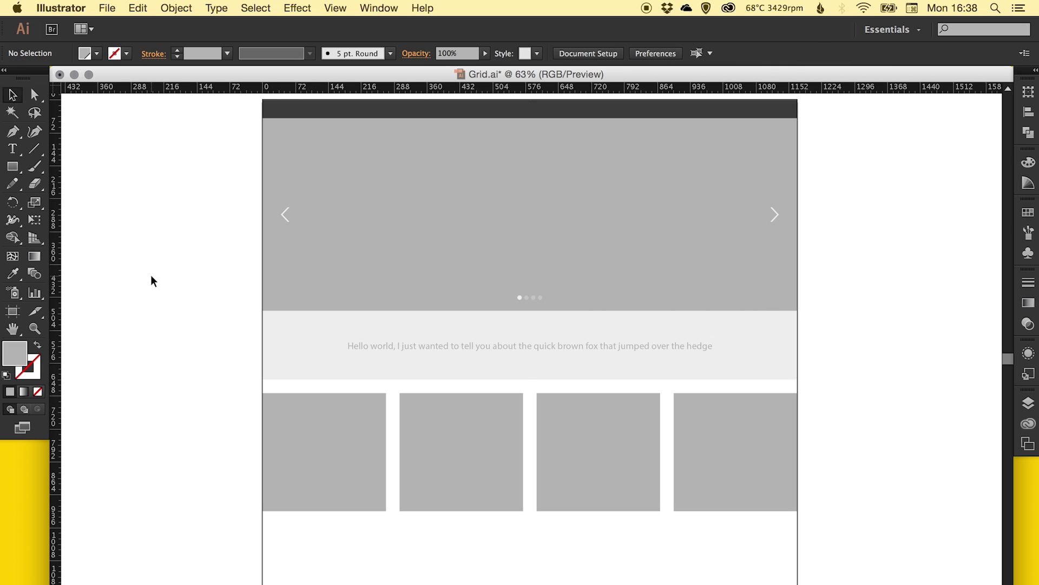
{"action": "mouse_move", "coordinate": [401, 357]}
{"action": "left_mouse_down"}
{"action": "mouse_move", "coordinate": [399, 332]}
{"action": "mouse_move", "coordinate": [406, 369]}
{"action": "left_mouse_up"}
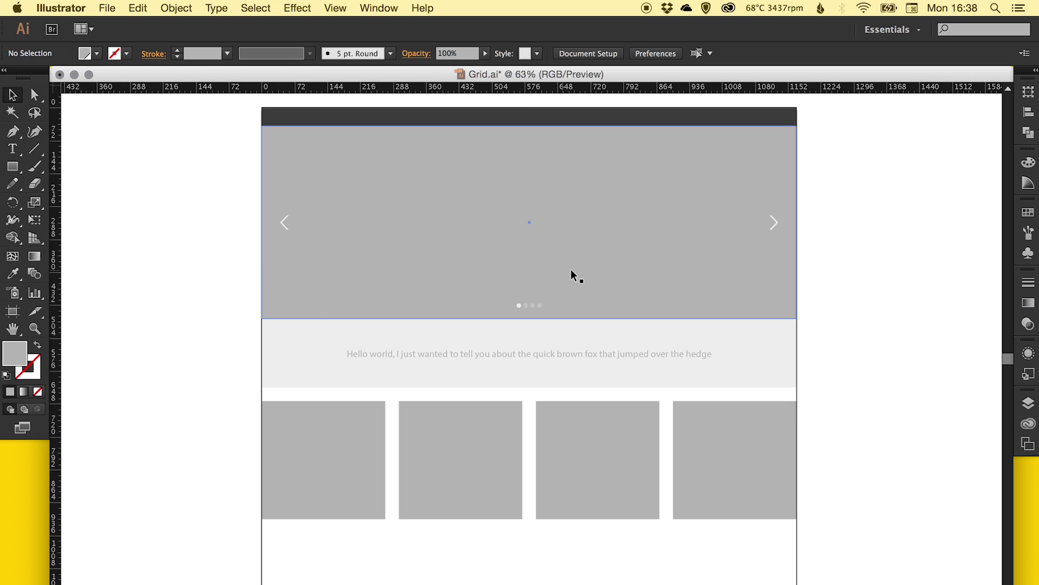
{"action": "left_click_drag", "start_coordinate": [563, 295], "coordinate": [560, 310]}
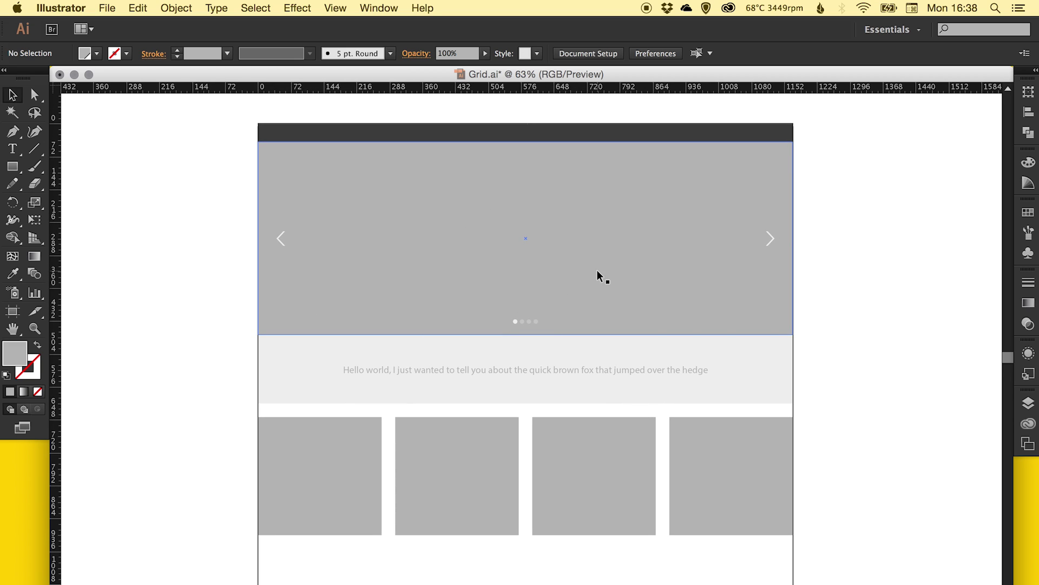